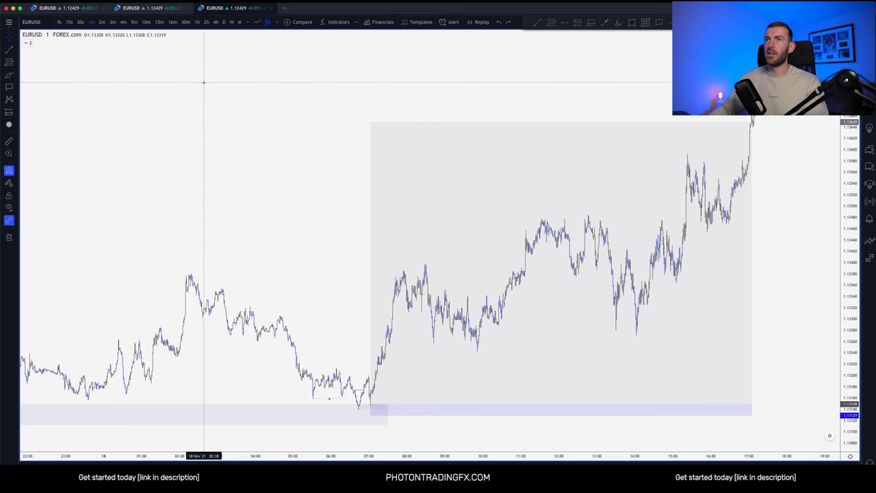
Start a bar replay of the EURUSD 4h chart from 16 Nov 2021 and switch the chart to the weekly timeframe.
{"action": "left_click", "coordinate": [215, 22]}
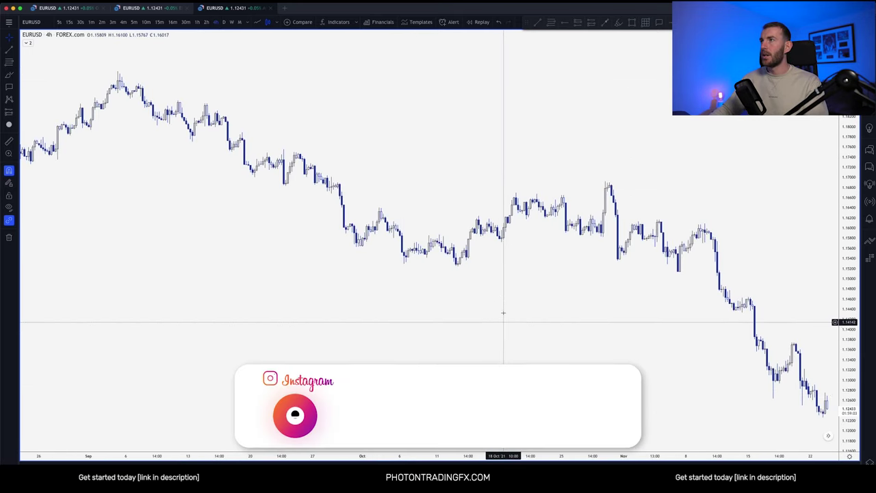
{"action": "left_click", "coordinate": [480, 23]}
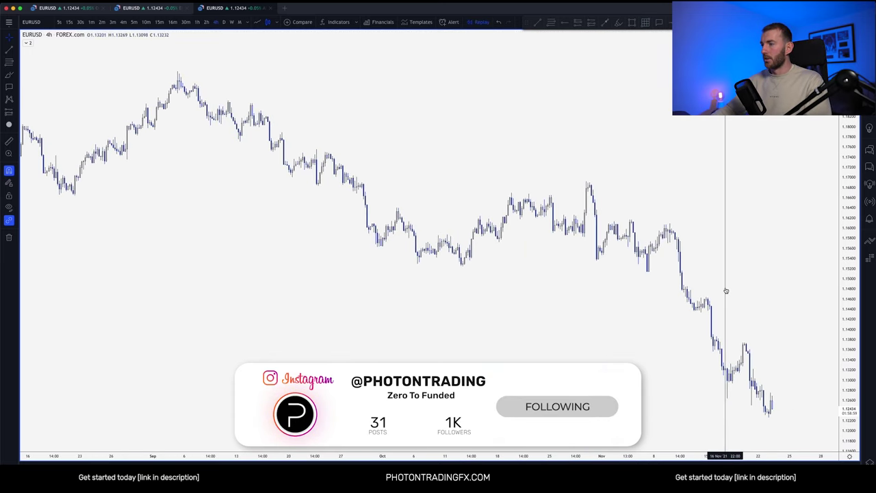
{"action": "left_click", "coordinate": [723, 292]}
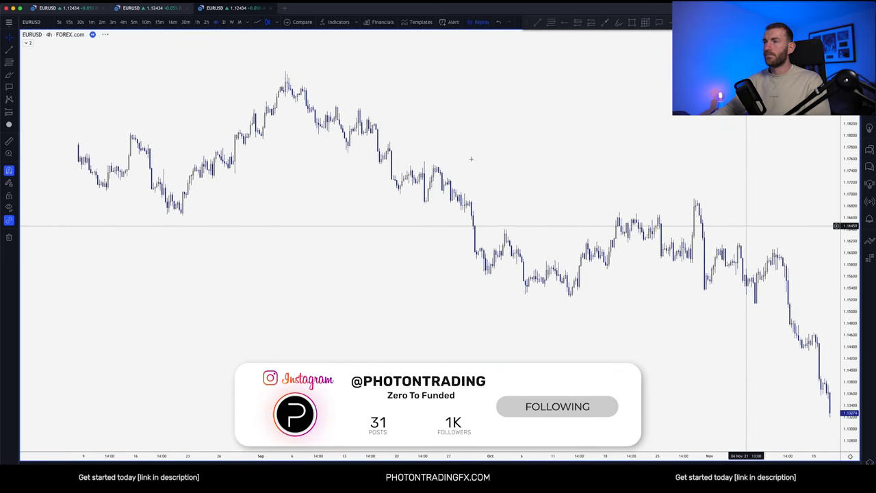
{"action": "left_click", "coordinate": [231, 22]}
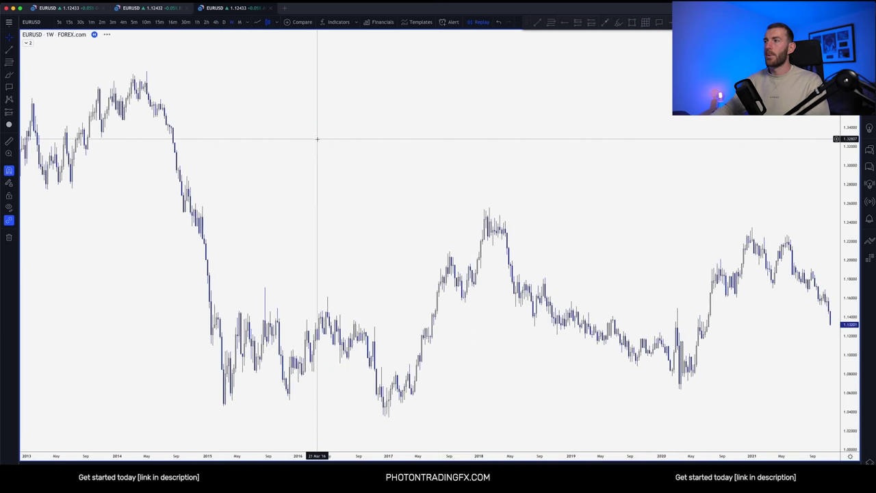
Draw a horizontal trend line at 1.14971 from the 9 Mar 2020 high to 20 Jul 2020 and colour it black.
{"action": "scroll", "coordinate": [317, 139], "scroll_direction": "right", "scroll_amount": 4}
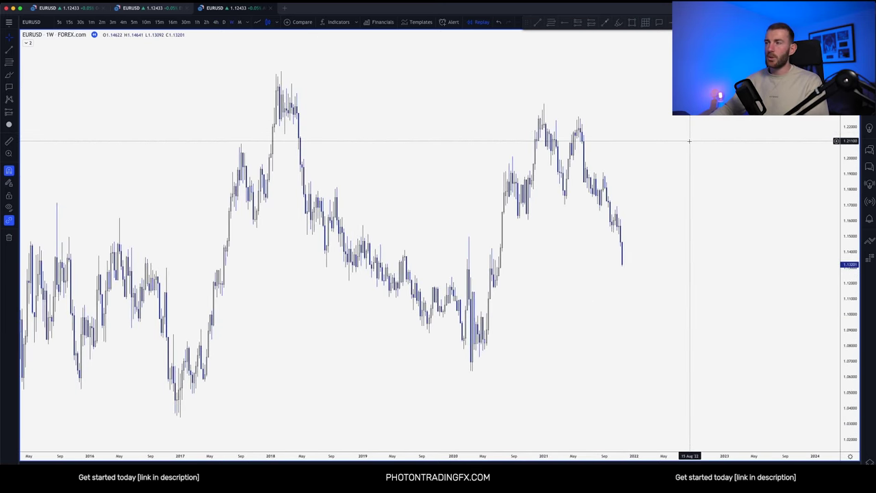
{"action": "left_click_drag", "start_coordinate": [849, 121], "coordinate": [847, 161]}
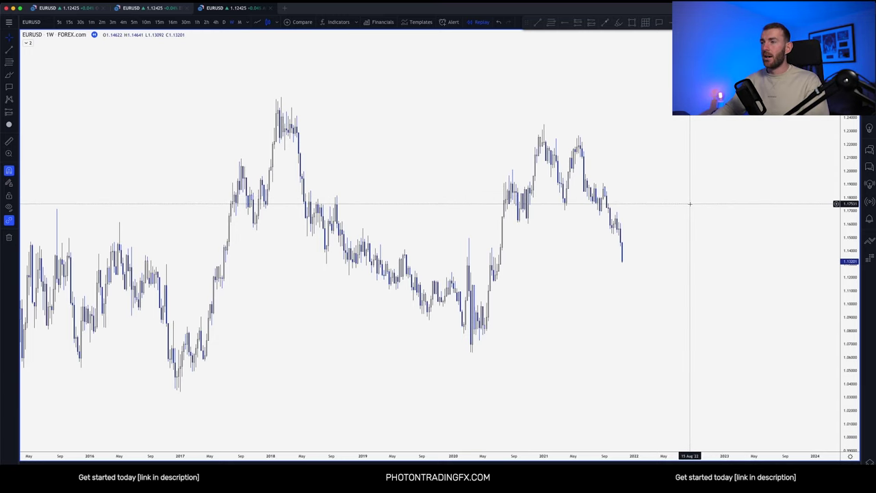
{"action": "scroll", "coordinate": [688, 201], "scroll_direction": "up", "scroll_amount": 5}
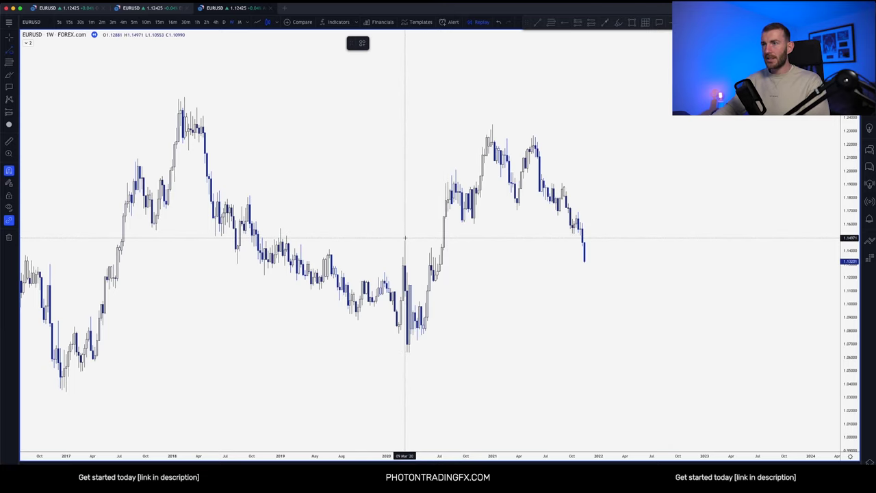
{"action": "left_click_drag", "start_coordinate": [404, 238], "coordinate": [443, 238]}
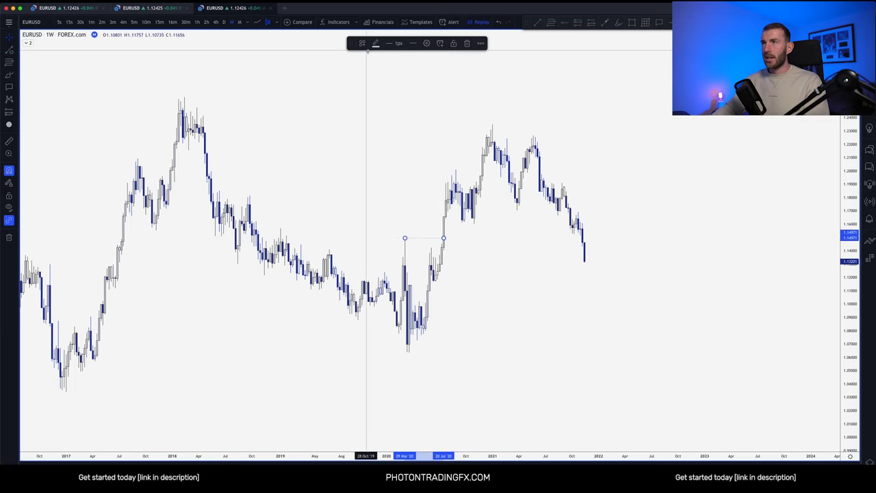
{"action": "left_click", "coordinate": [375, 44]}
{"action": "left_click", "coordinate": [445, 60]}
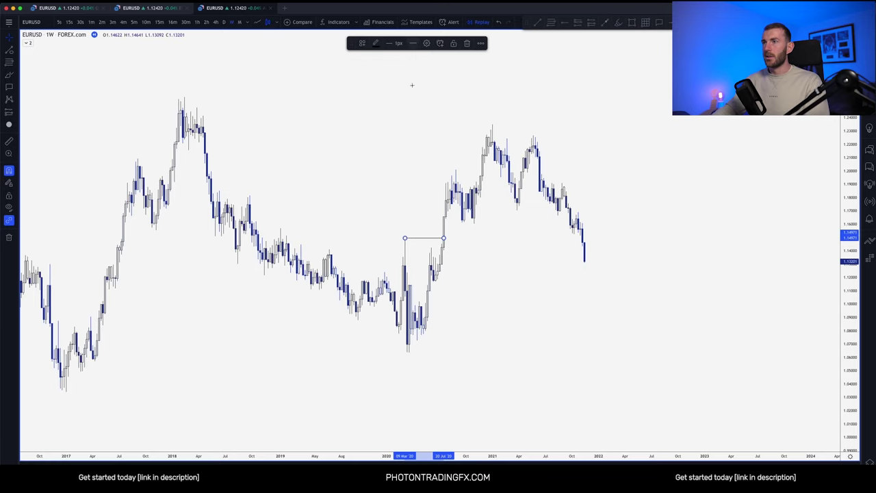
Place a copy of the black line at the February 2020 low and shorten it to end at the March 2020 drop.
{"action": "left_click", "coordinate": [429, 339]}
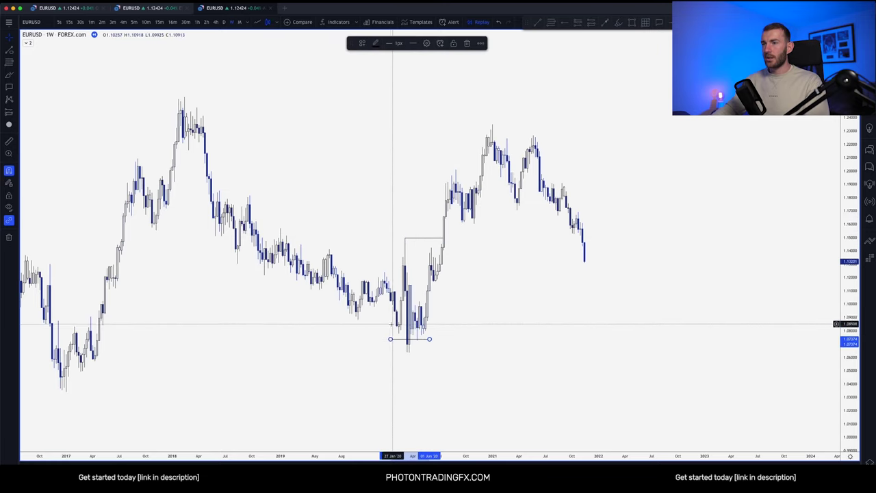
{"action": "left_click_drag", "start_coordinate": [398, 335], "coordinate": [407, 333]}
{"action": "left_click", "coordinate": [378, 327]}
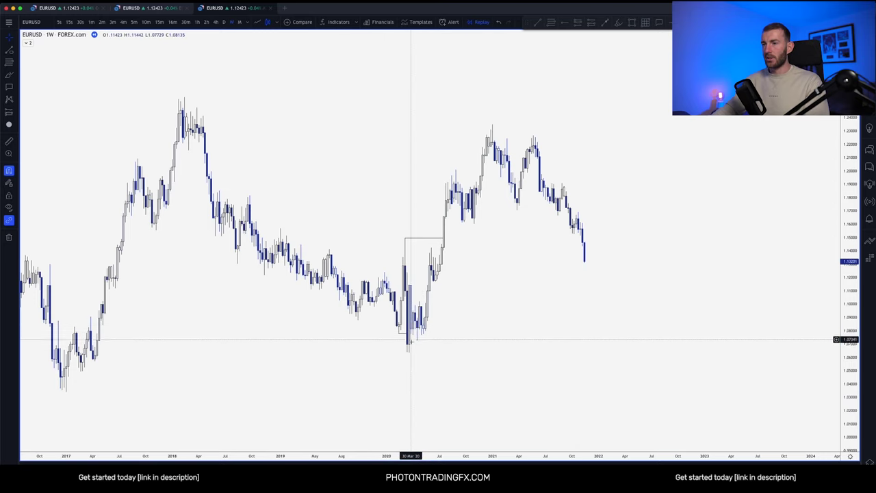
Place another copy of the black line at the September 2020 high, about 1.201, ending where price breaks above it.
{"action": "scroll", "coordinate": [408, 236], "scroll_direction": "up", "scroll_amount": 3}
{"action": "scroll", "coordinate": [408, 236], "scroll_direction": "left", "scroll_amount": 5}
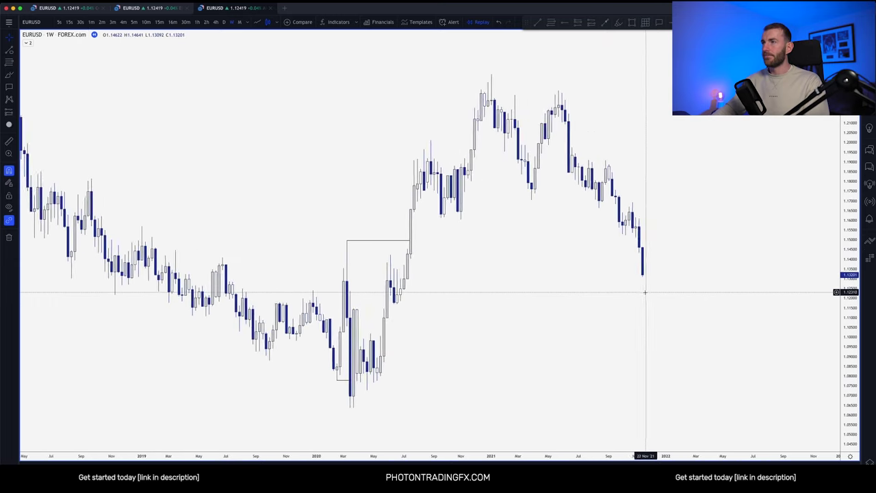
{"action": "scroll", "coordinate": [643, 291], "scroll_direction": "up", "scroll_amount": 2}
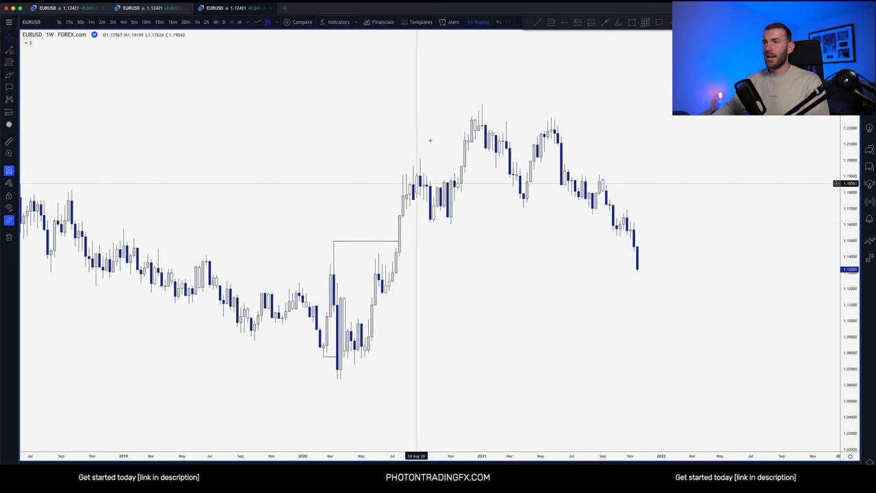
{"action": "left_click_drag", "start_coordinate": [363, 241], "coordinate": [420, 159]}
{"action": "left_click_drag", "start_coordinate": [474, 165], "coordinate": [464, 159]}
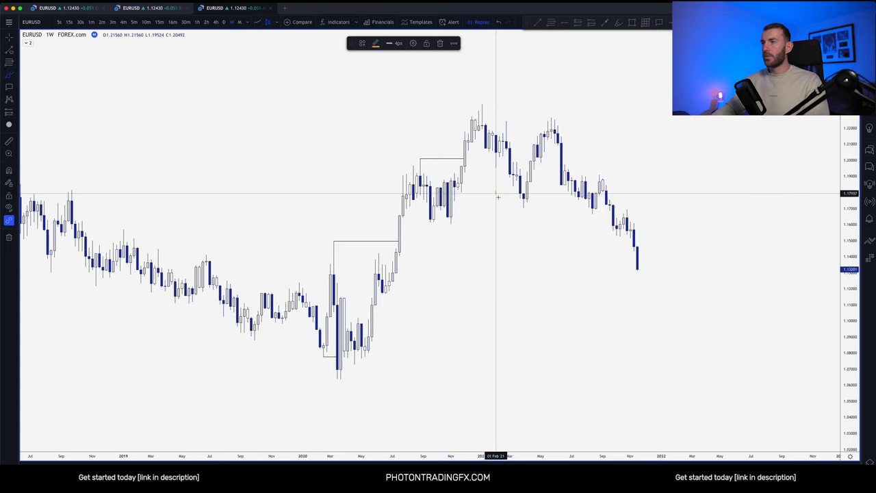
Brush a curve under the March 2021 low and a rising stroke through the following high, and undo the strokes.
{"action": "left_click_drag", "start_coordinate": [496, 194], "coordinate": [530, 203]}
{"action": "left_click_drag", "start_coordinate": [538, 149], "coordinate": [571, 93]}
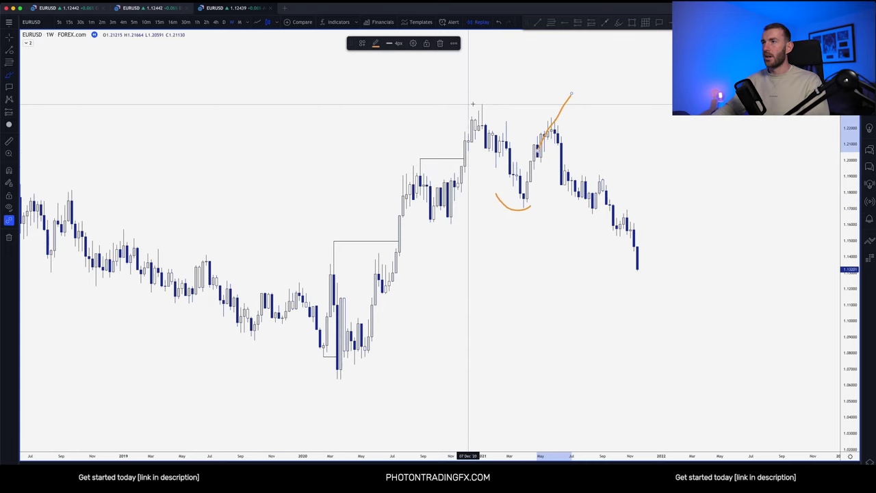
{"action": "left_click_drag", "start_coordinate": [469, 105], "coordinate": [555, 105]}
{"action": "key", "text": "super+z"}
{"action": "key", "text": "super+z"}
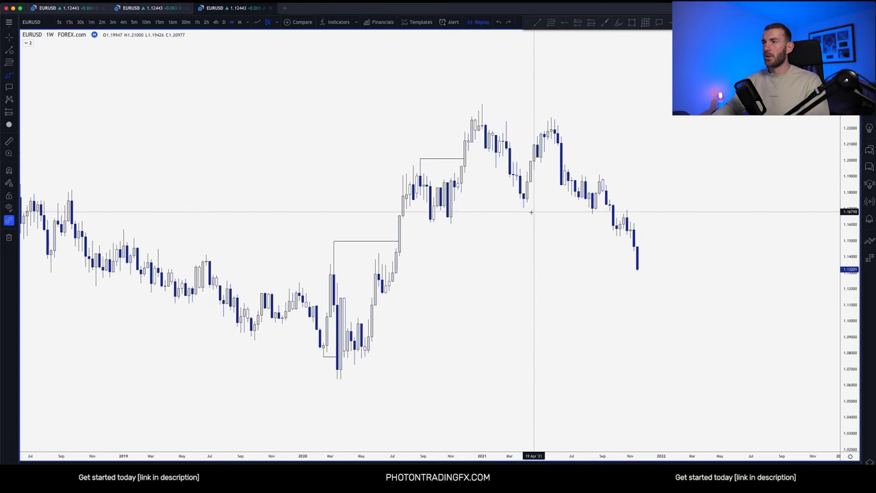
Brush a mark under the March 2021 low and a stroke across from the autumn 2020 lows, and undo both.
{"action": "left_click_drag", "start_coordinate": [518, 203], "coordinate": [535, 205]}
{"action": "key", "text": "ctrl+z"}
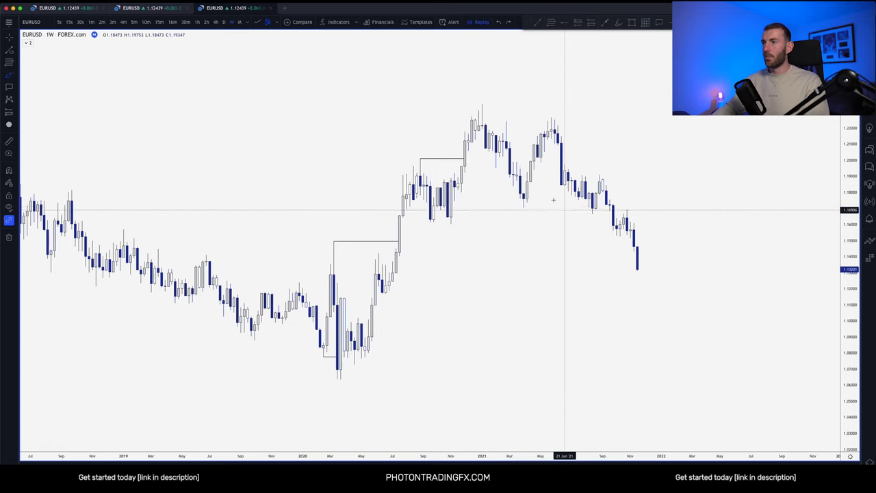
{"action": "left_click_drag", "start_coordinate": [435, 225], "coordinate": [615, 227]}
{"action": "key", "text": "ctrl+z"}
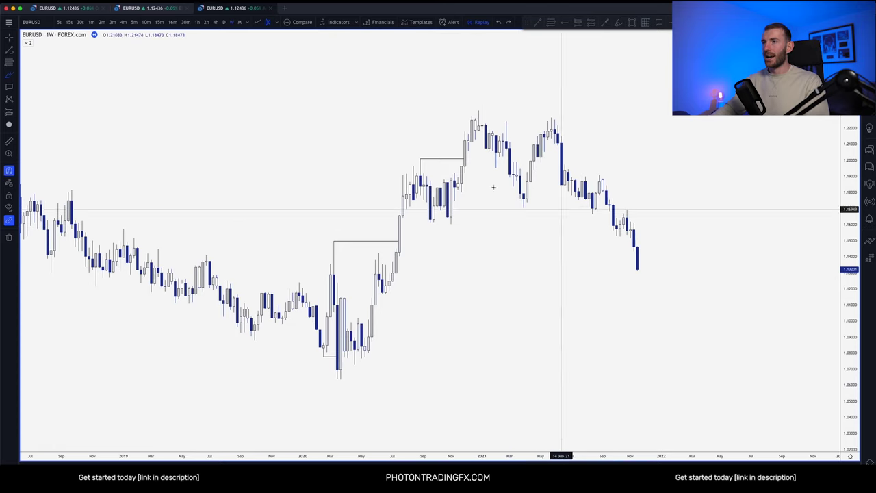
Copy the September 2020 line to the November 2020 low at about 1.160 and extend it to the late September 2021 break.
{"action": "left_click", "coordinate": [446, 159]}
{"action": "left_click_drag", "start_coordinate": [446, 170], "coordinate": [612, 225]}
{"action": "left_click", "coordinate": [637, 190]}
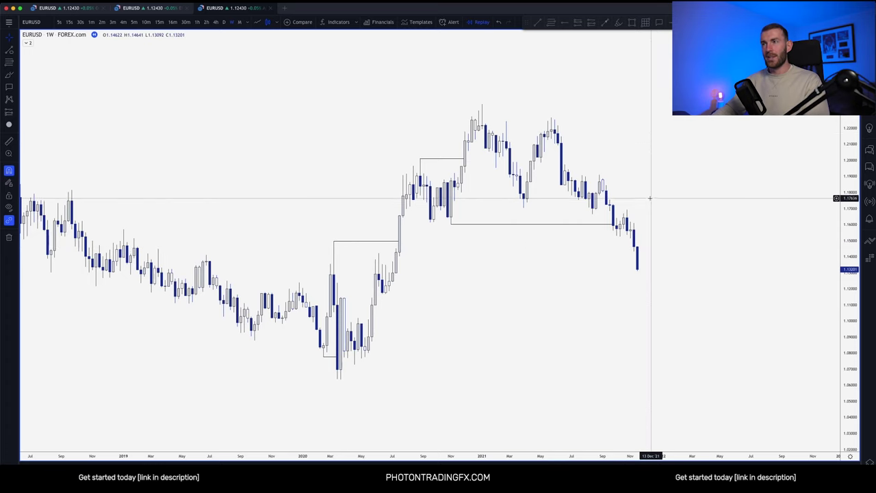
Draw a supply zone rectangle at about 1.225 to 1.241 from 16 Apr 2018 to 11 Jan 2021 and apply the W template.
{"action": "scroll", "coordinate": [649, 198], "scroll_direction": "down", "scroll_amount": 3}
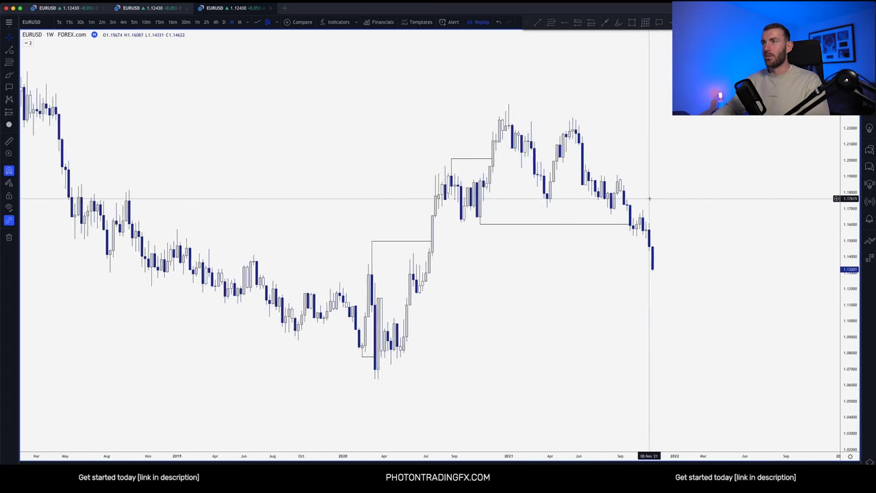
{"action": "left_click", "coordinate": [635, 24]}
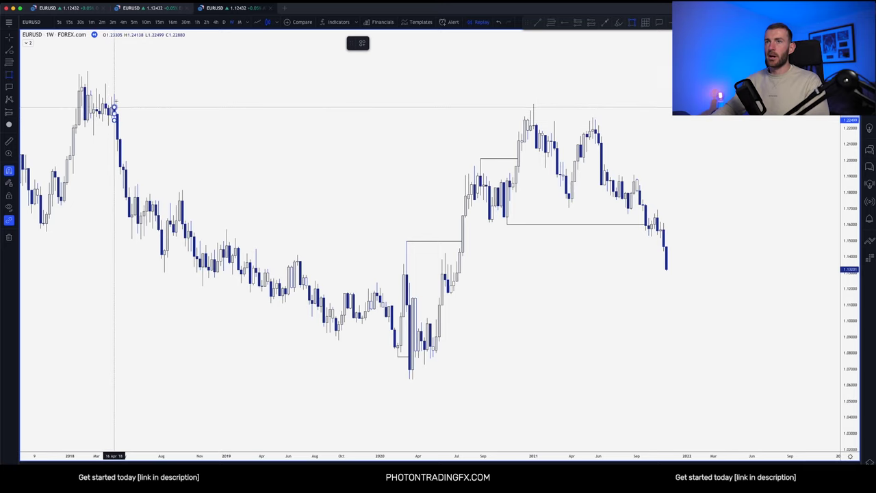
{"action": "mouse_move", "coordinate": [115, 93]}
{"action": "left_mouse_down"}
{"action": "mouse_move", "coordinate": [323, 117]}
{"action": "mouse_move", "coordinate": [555, 119]}
{"action": "mouse_move", "coordinate": [535, 120]}
{"action": "left_mouse_up"}
{"action": "left_click", "coordinate": [362, 43]}
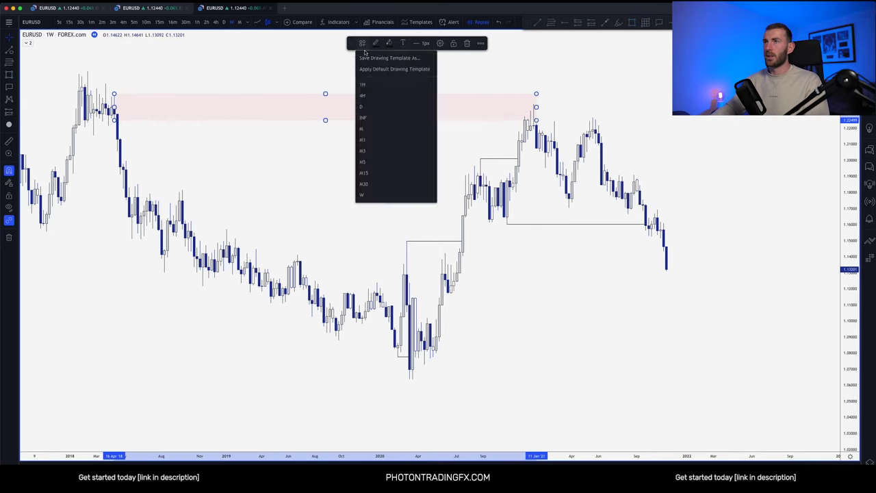
{"action": "left_click", "coordinate": [376, 184]}
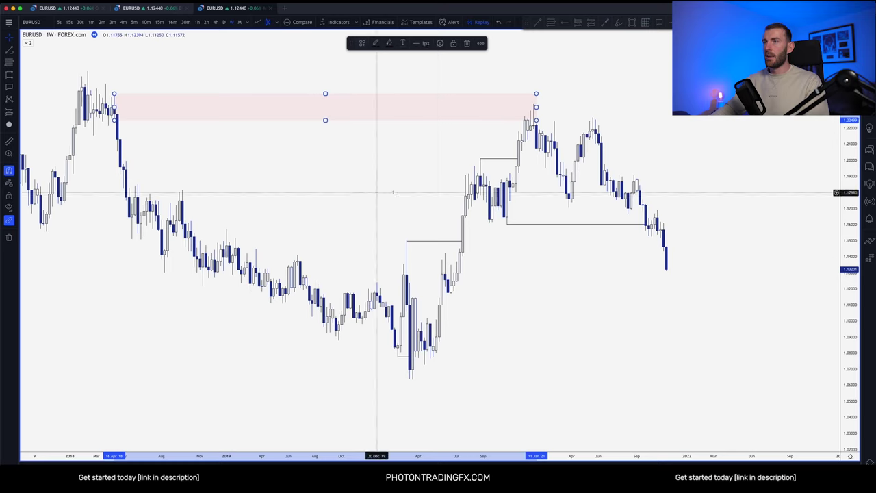
Draw a second supply zone over the 4 Jan 2021 candle, 1.21931 to 1.23496, and extend it to about July 2021.
{"action": "left_click", "coordinate": [631, 24]}
{"action": "left_click", "coordinate": [533, 128]}
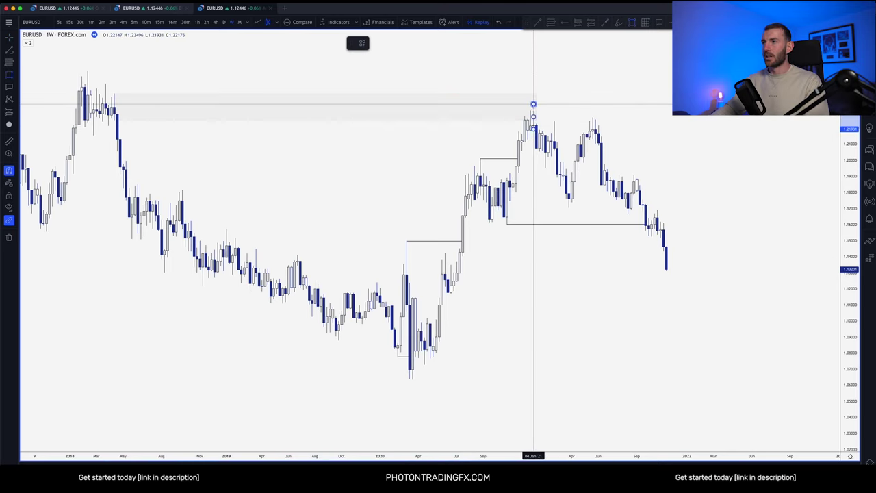
{"action": "left_click", "coordinate": [533, 104]}
{"action": "left_click_drag", "start_coordinate": [534, 117], "coordinate": [605, 118]}
{"action": "left_click", "coordinate": [624, 152]}
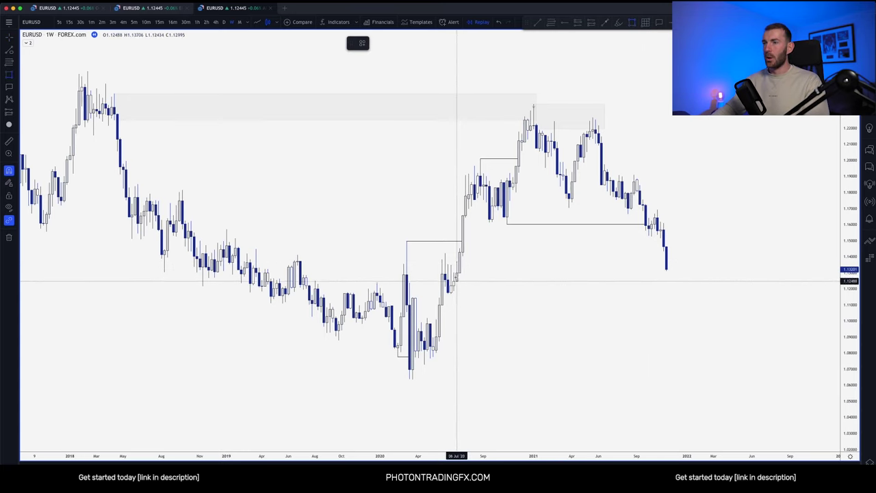
Draw a demand zone at 1.11687 to 1.14226 from 8 Jun 2020 to 27 Dec 2021 and apply the W template.
{"action": "left_click", "coordinate": [445, 254]}
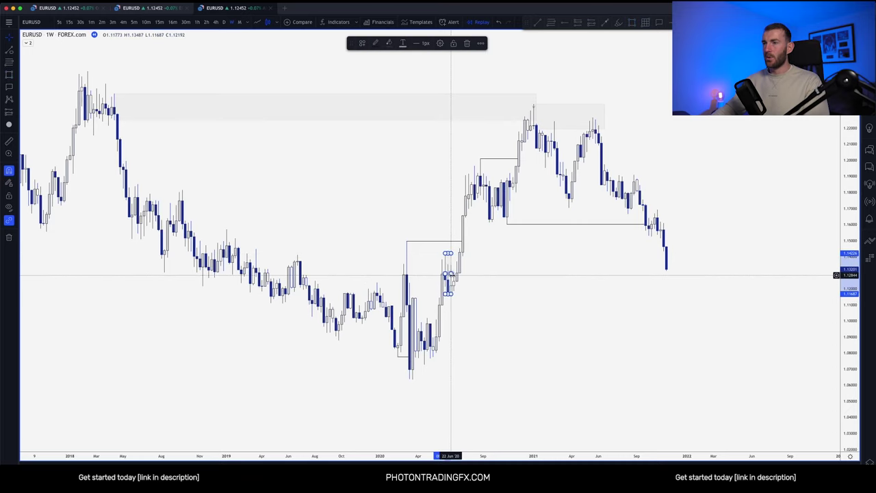
{"action": "left_click_drag", "start_coordinate": [448, 273], "coordinate": [684, 272]}
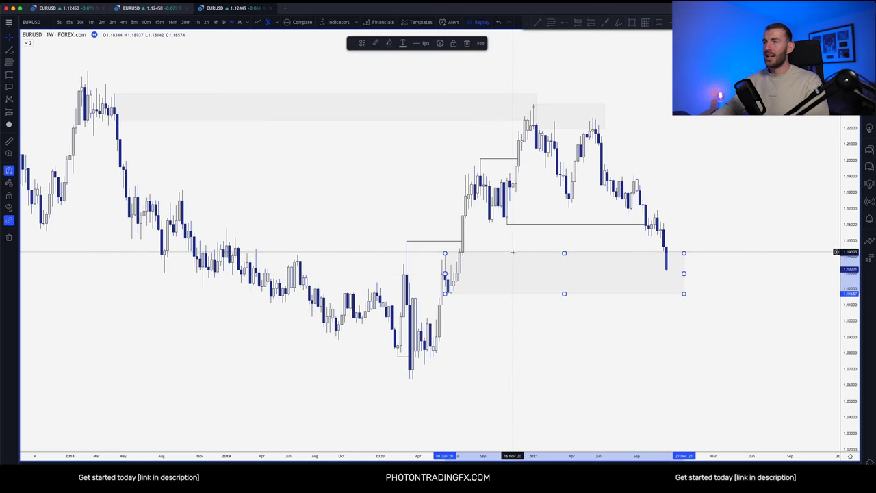
{"action": "left_click", "coordinate": [430, 225]}
{"action": "left_click", "coordinate": [497, 256]}
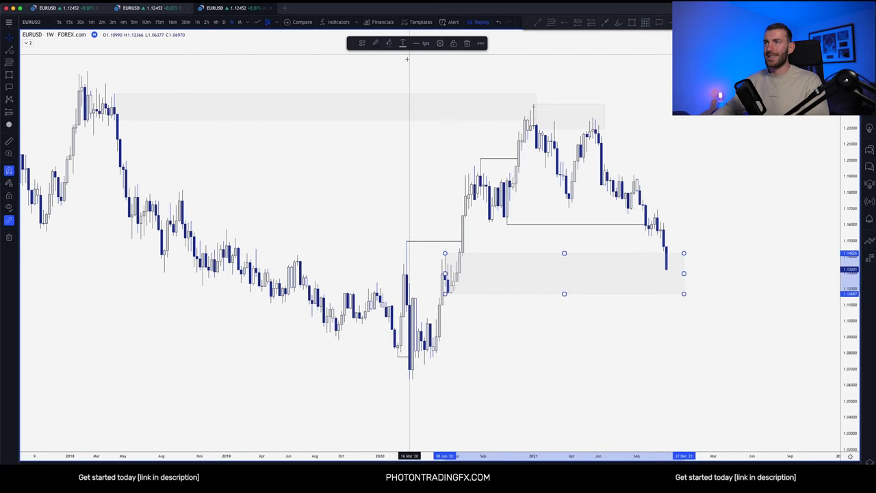
{"action": "left_click", "coordinate": [362, 42]}
{"action": "left_click", "coordinate": [377, 192]}
{"action": "left_click", "coordinate": [449, 247]}
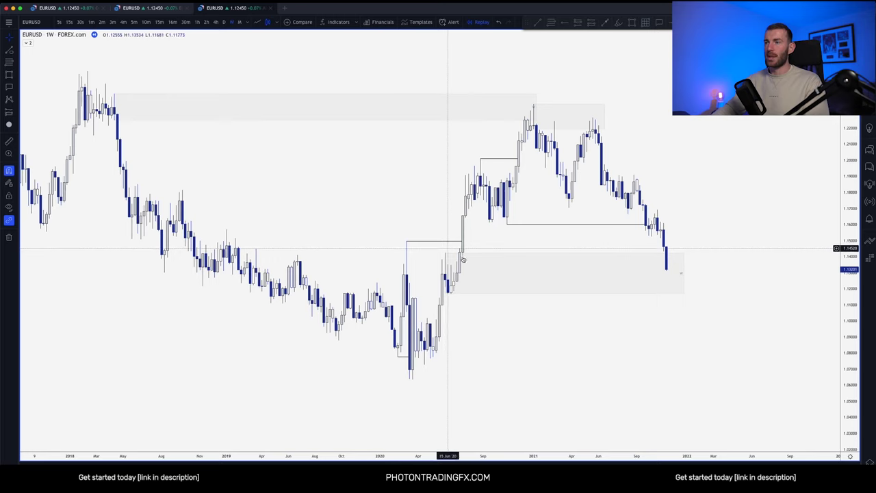
Copy the demand zone onto the 9 Mar 2020 candle, fit it to 1.12881 to 1.14971, and end it at 22 Jun 2020.
{"action": "left_click", "coordinate": [449, 269]}
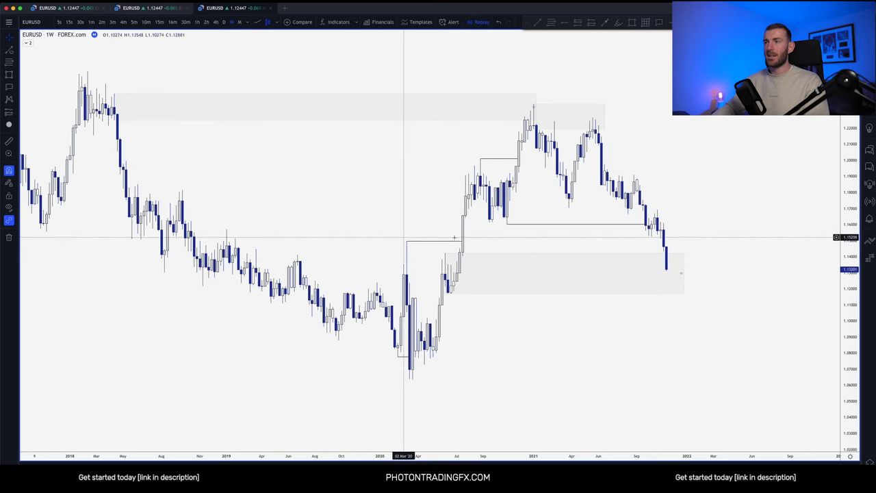
{"action": "left_click_drag", "start_coordinate": [476, 256], "coordinate": [431, 244]}
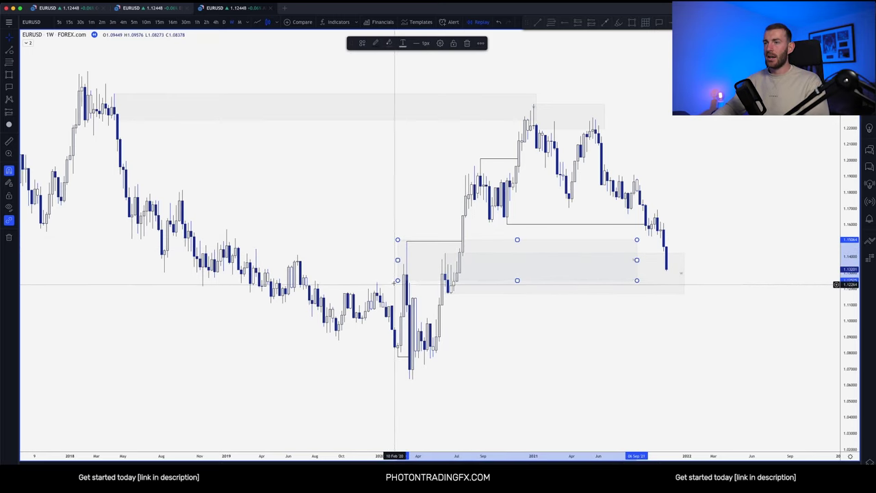
{"action": "left_click_drag", "start_coordinate": [399, 280], "coordinate": [407, 274]}
{"action": "left_click_drag", "start_coordinate": [407, 240], "coordinate": [406, 241]}
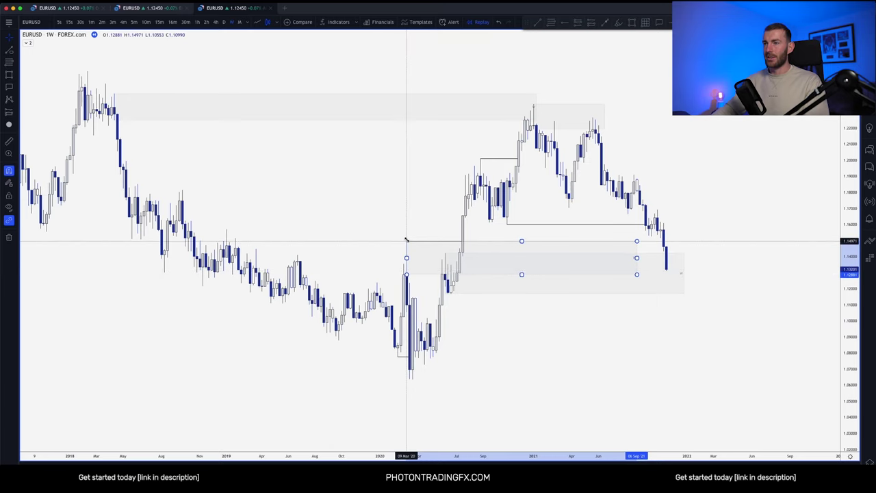
{"action": "left_click_drag", "start_coordinate": [637, 258], "coordinate": [450, 258]}
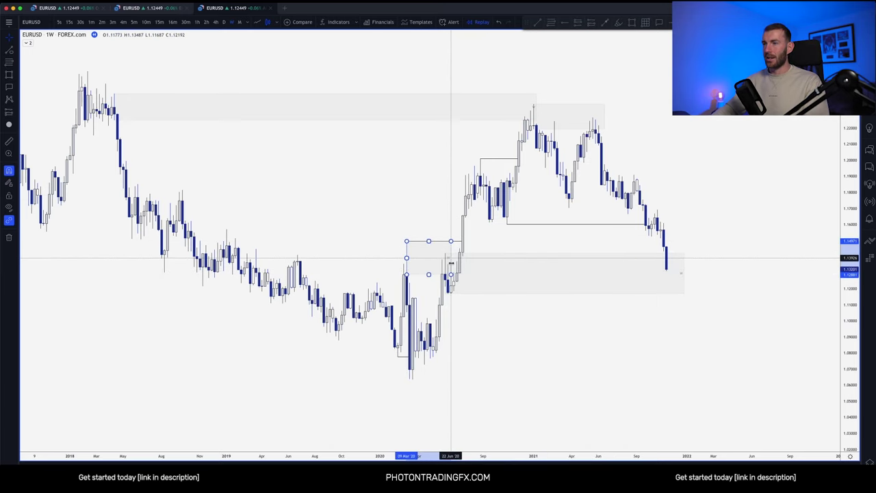
{"action": "left_click", "coordinate": [487, 243]}
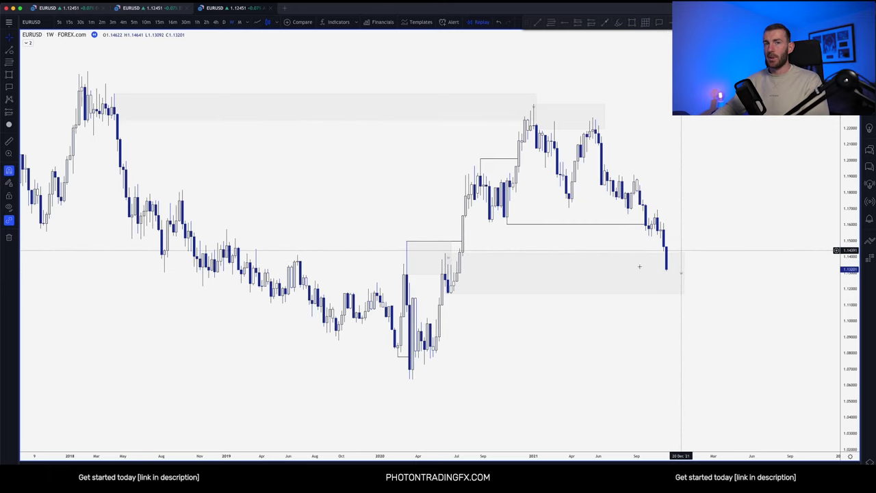
{"action": "left_click", "coordinate": [702, 230]}
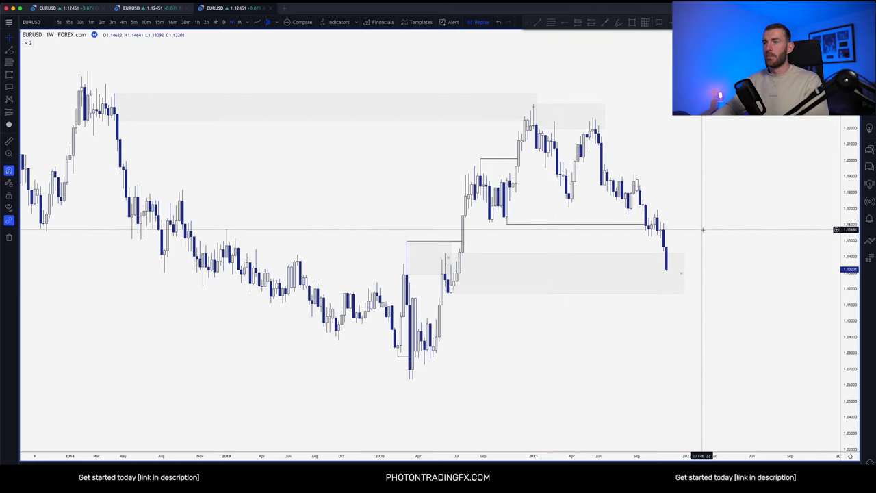
Switch the chart to the daily timeframe and bring the latest price and the weekly demand zone into view.
{"action": "left_click", "coordinate": [223, 22]}
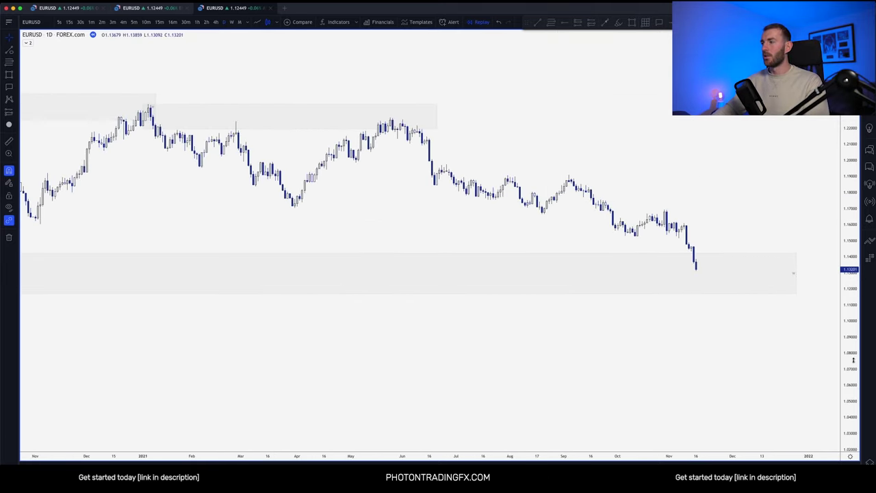
{"action": "scroll", "coordinate": [712, 252], "scroll_direction": "up", "scroll_amount": 5}
{"action": "left_click", "coordinate": [710, 260]}
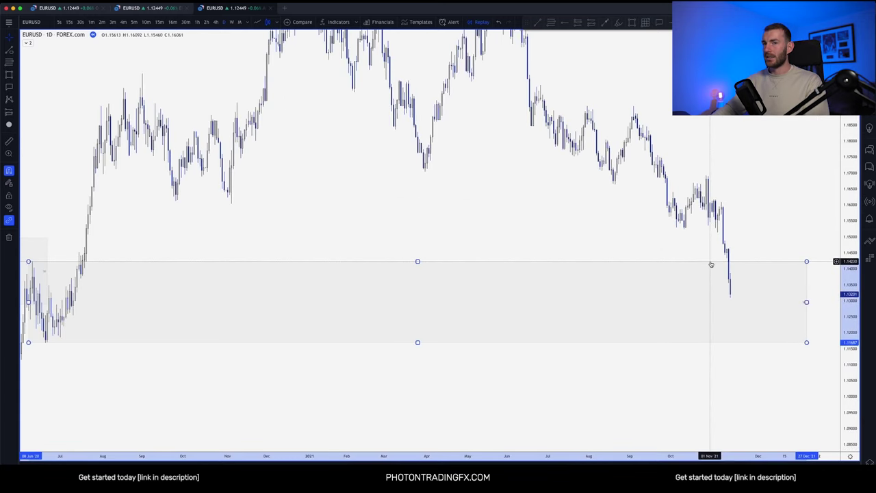
{"action": "scroll", "coordinate": [711, 264], "scroll_direction": "down", "scroll_amount": 2}
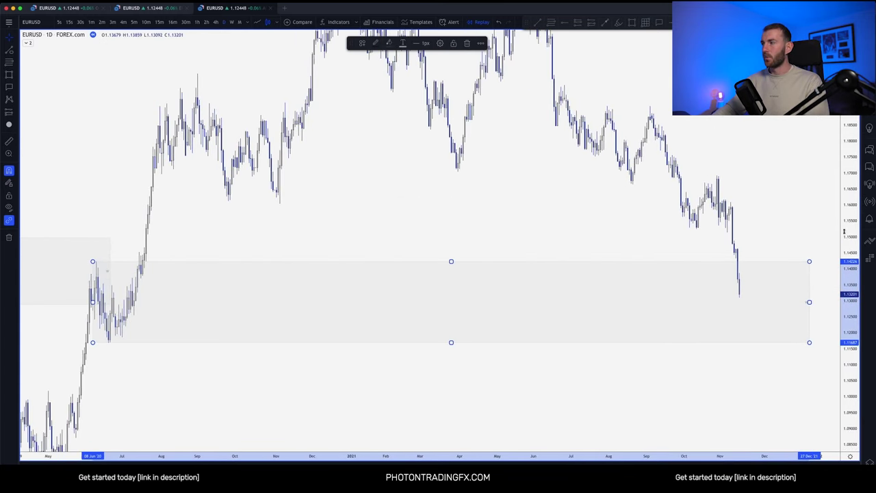
{"action": "left_click_drag", "start_coordinate": [844, 232], "coordinate": [845, 274]}
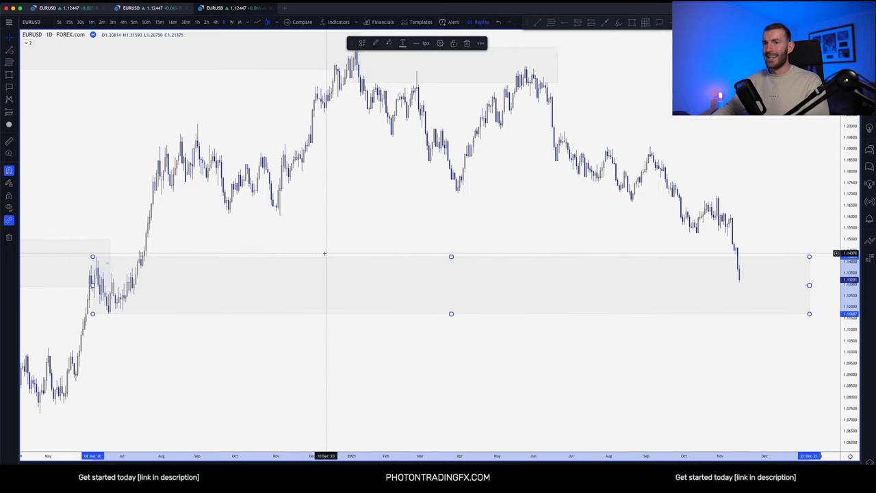
Delete the weekly demand zone that starts at 8 Jun 2020.
{"action": "scroll", "coordinate": [133, 279], "scroll_direction": "up", "scroll_amount": 4}
{"action": "scroll", "coordinate": [132, 279], "scroll_direction": "left", "scroll_amount": 2}
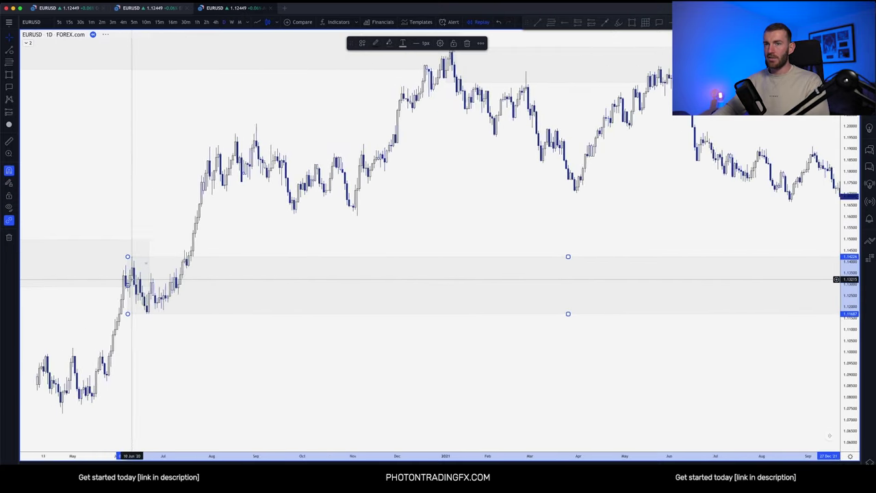
{"action": "left_click_drag", "start_coordinate": [132, 279], "coordinate": [425, 279]}
{"action": "left_click_drag", "start_coordinate": [852, 379], "coordinate": [848, 271]}
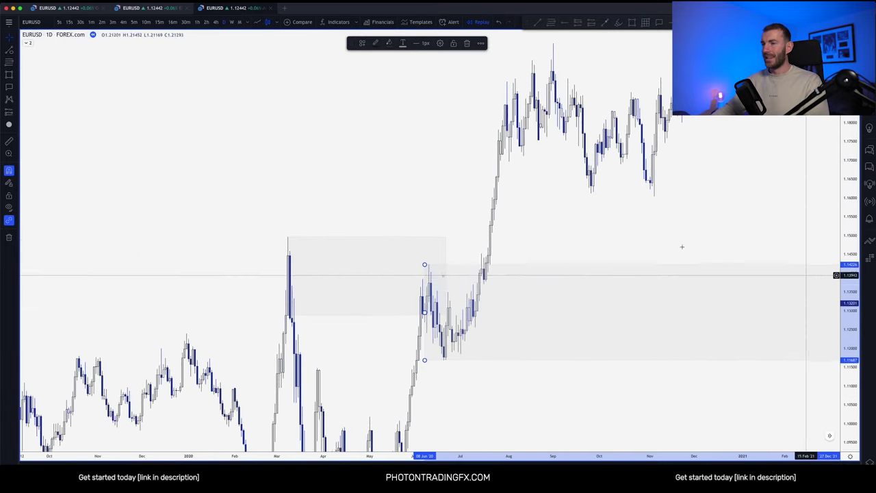
{"action": "scroll", "coordinate": [622, 233], "scroll_direction": "up", "scroll_amount": 2}
{"action": "left_click_drag", "start_coordinate": [520, 248], "coordinate": [524, 198]}
{"action": "scroll", "coordinate": [525, 198], "scroll_direction": "up", "scroll_amount": 1}
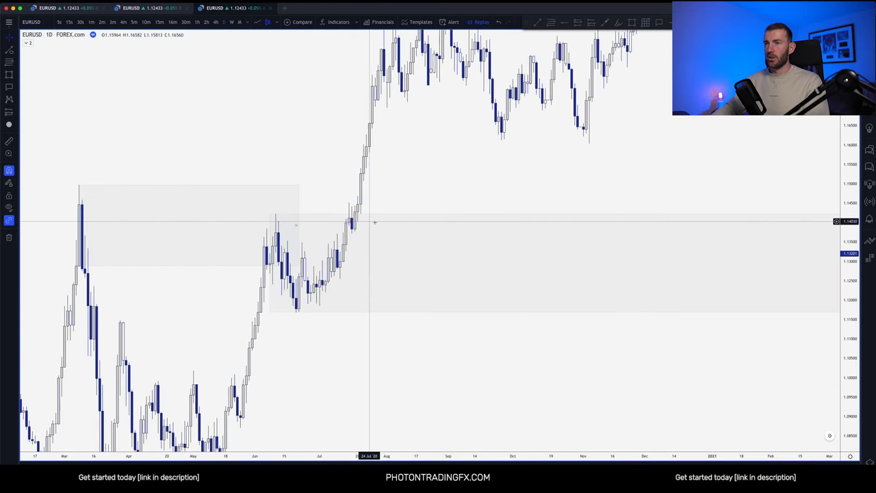
{"action": "left_click", "coordinate": [316, 215]}
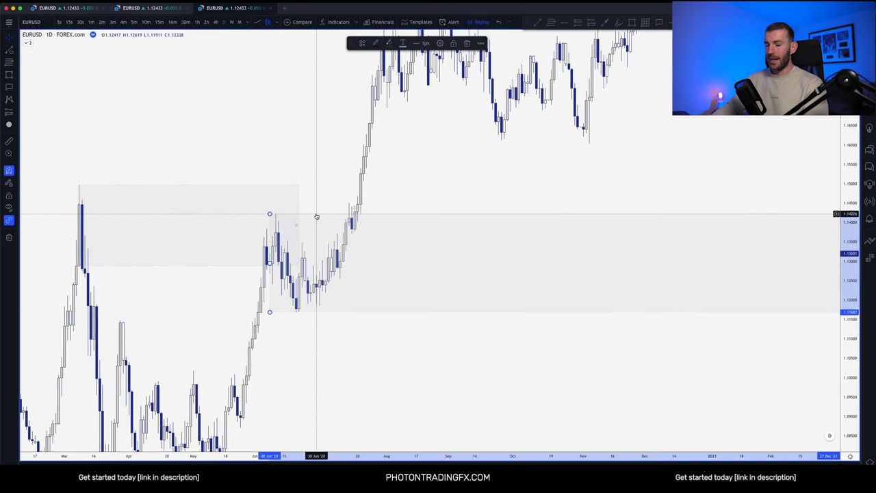
{"action": "key", "text": "Delete"}
Draw a demand zone over the 10 Jul 2020 candle, 1.12549 to 1.13249, apply the D template, and extend it to late October 2020.
{"action": "scroll", "coordinate": [367, 264], "scroll_direction": "left", "scroll_amount": 1}
{"action": "scroll", "coordinate": [368, 265], "scroll_direction": "down", "scroll_amount": 1}
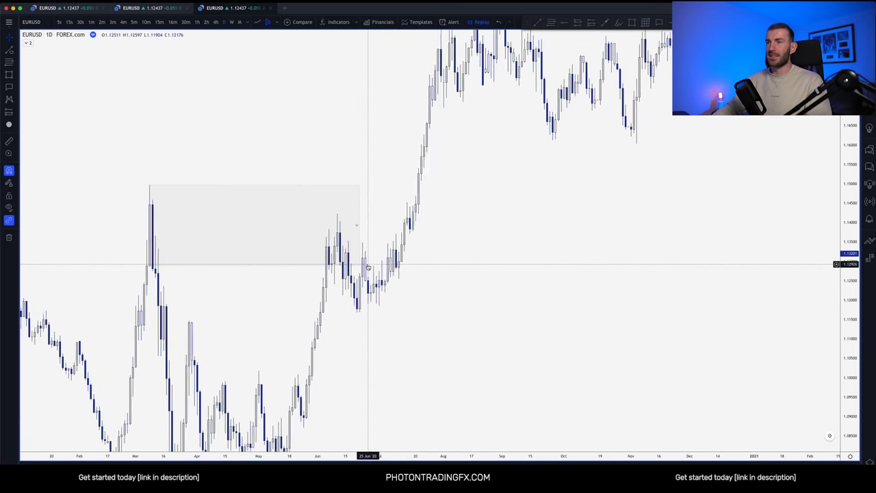
{"action": "scroll", "coordinate": [367, 264], "scroll_direction": "up", "scroll_amount": 2}
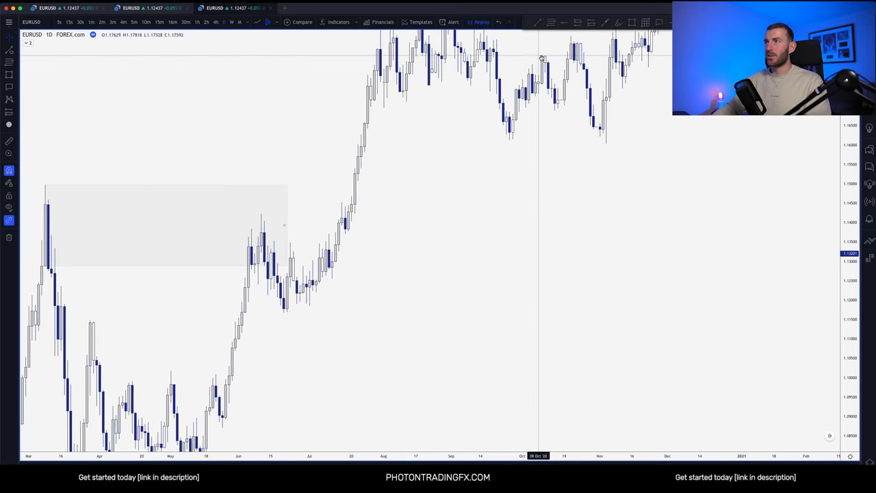
{"action": "left_click", "coordinate": [632, 22]}
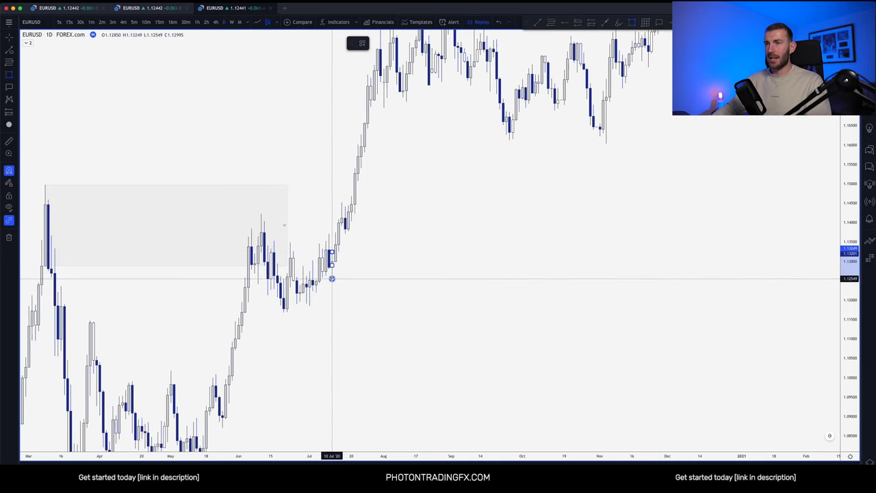
{"action": "left_click_drag", "start_coordinate": [331, 278], "coordinate": [419, 252]}
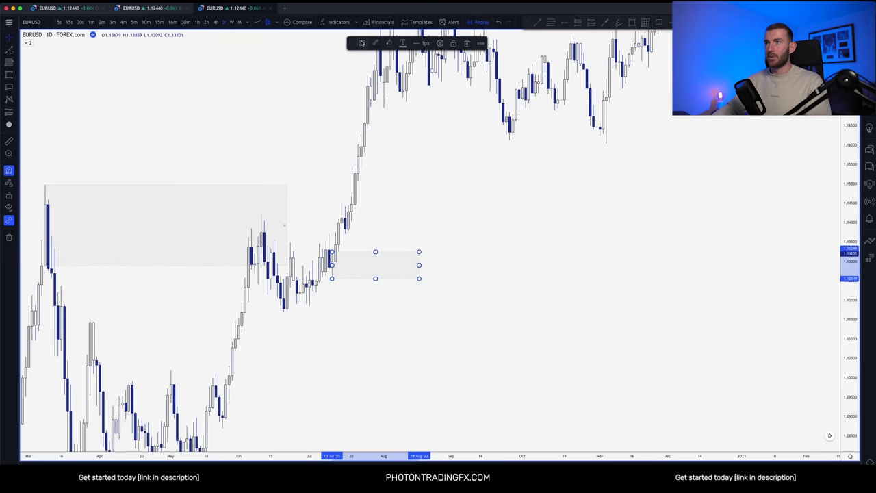
{"action": "left_click", "coordinate": [362, 43]}
{"action": "left_click", "coordinate": [371, 108]}
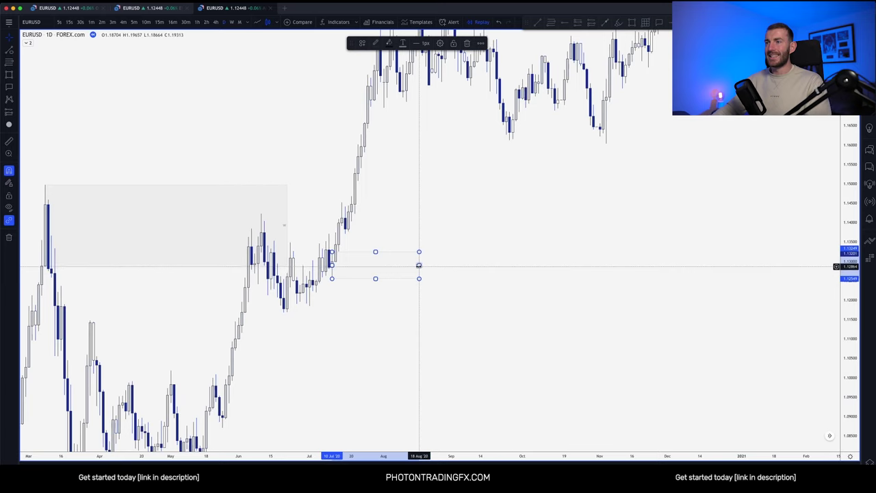
{"action": "left_click_drag", "start_coordinate": [418, 265], "coordinate": [573, 264]}
{"action": "left_click", "coordinate": [543, 219]}
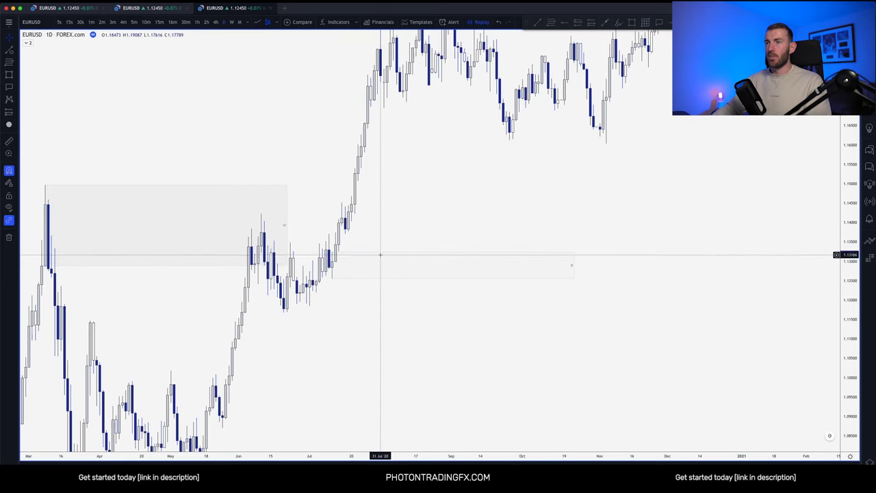
Copy the daily zone onto the 10 Jun 2020 candle, fit it to 1.13228 to 1.14226, and end it at about 9 Jul 2020.
{"action": "left_click_drag", "start_coordinate": [381, 254], "coordinate": [328, 211]}
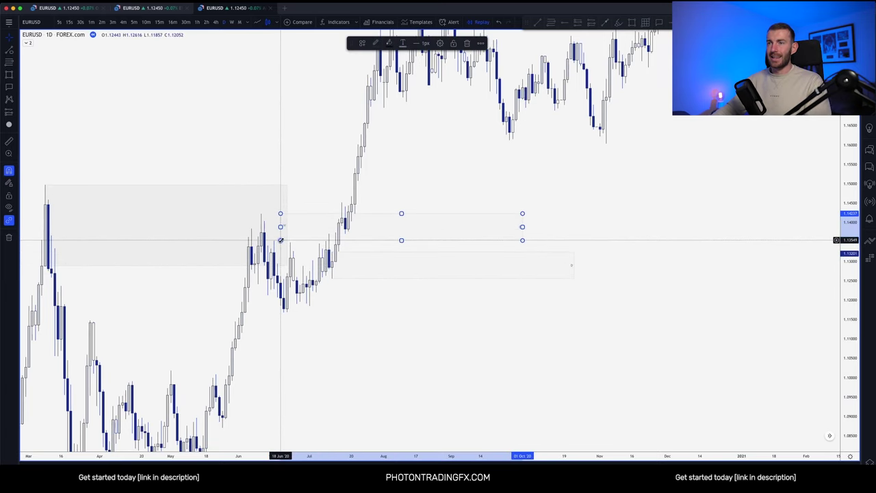
{"action": "left_click_drag", "start_coordinate": [280, 240], "coordinate": [261, 232]}
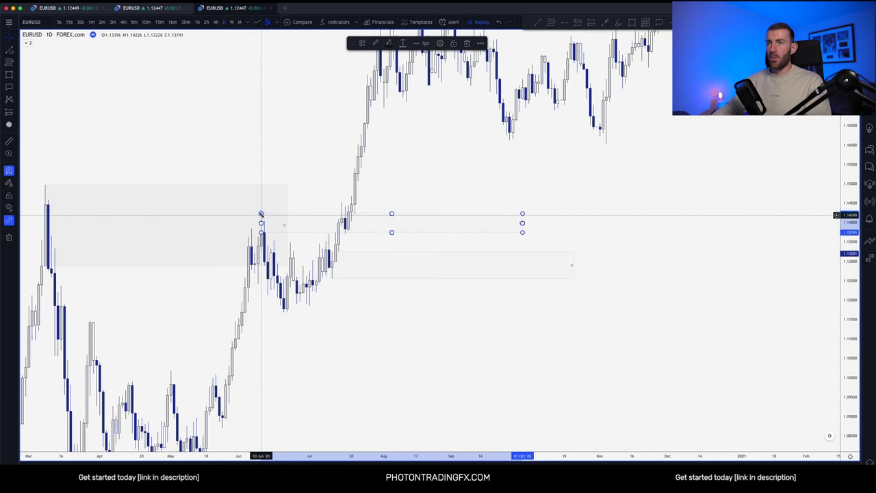
{"action": "left_click_drag", "start_coordinate": [522, 232], "coordinate": [325, 233]}
{"action": "left_click_drag", "start_coordinate": [261, 233], "coordinate": [260, 251]}
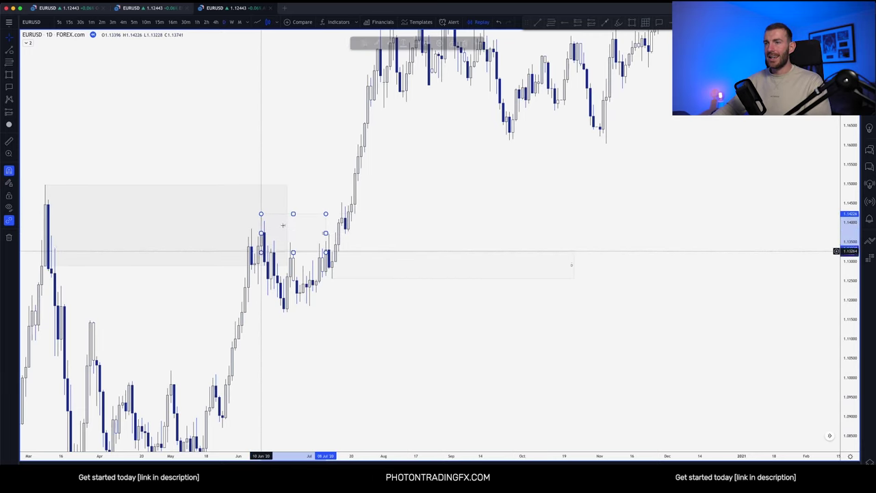
{"action": "left_click", "coordinate": [312, 258]}
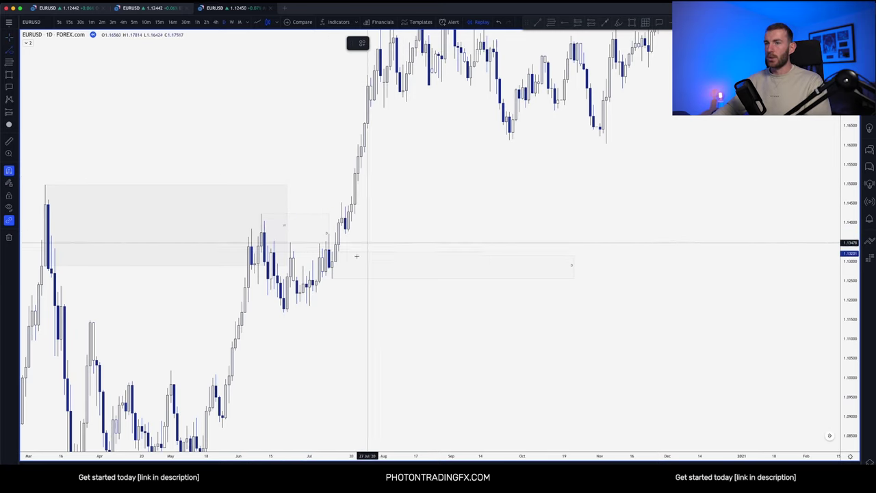
Draw a short liquidity line at 1.12625 from 8 to 10 Jul 2020 and apply the LQ - Daily template.
{"action": "left_click", "coordinate": [333, 275]}
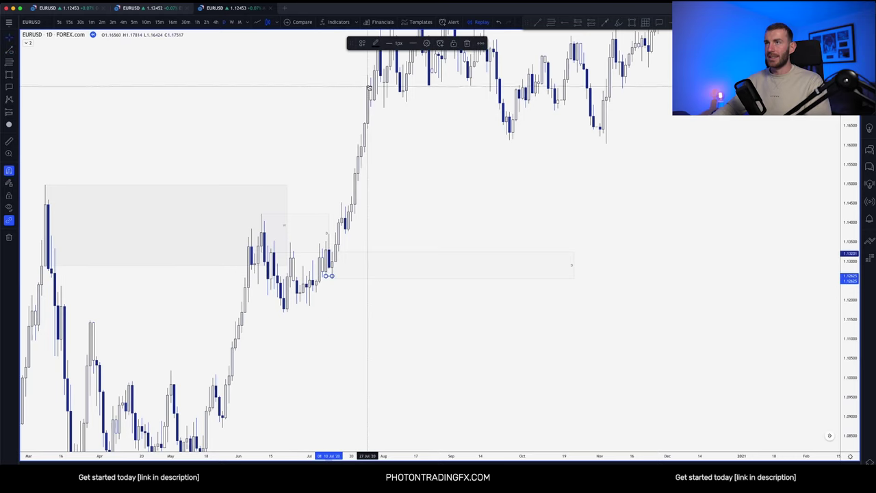
{"action": "left_click", "coordinate": [362, 43]}
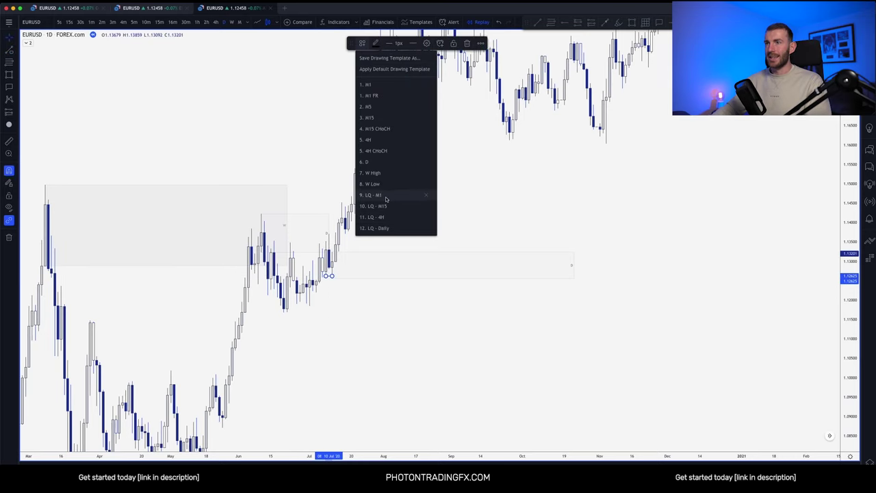
{"action": "left_click", "coordinate": [385, 228]}
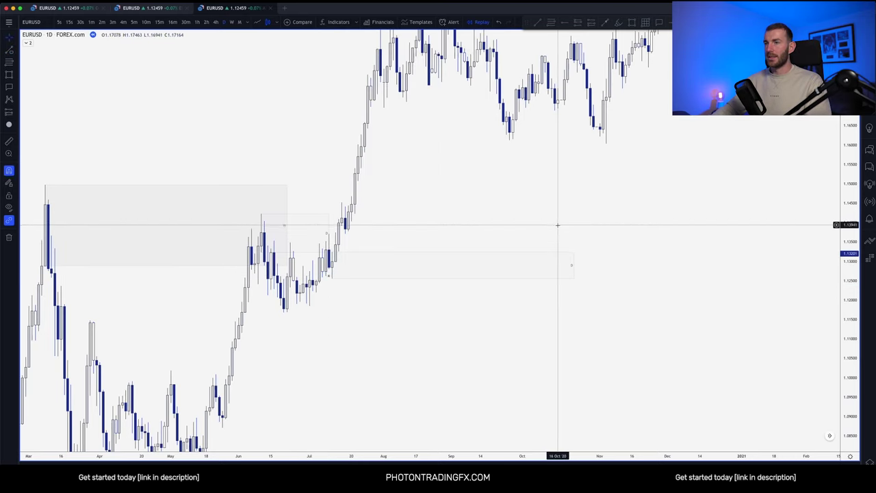
Extend the 10 Jul 2020 demand zone to just past the latest candle, at about 22 Nov 2021.
{"action": "scroll", "coordinate": [616, 274], "scroll_direction": "down", "scroll_amount": 4}
{"action": "left_click_drag", "start_coordinate": [617, 265], "coordinate": [838, 264]}
{"action": "scroll", "coordinate": [521, 153], "scroll_direction": "down", "scroll_amount": 5}
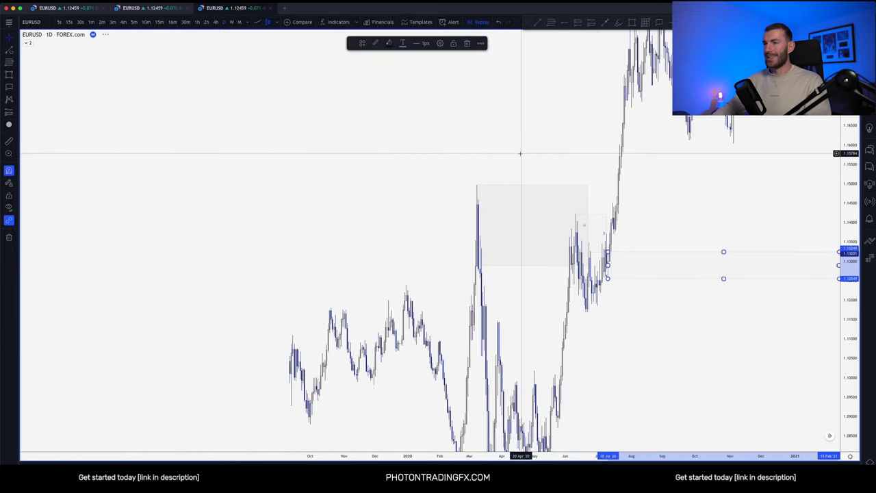
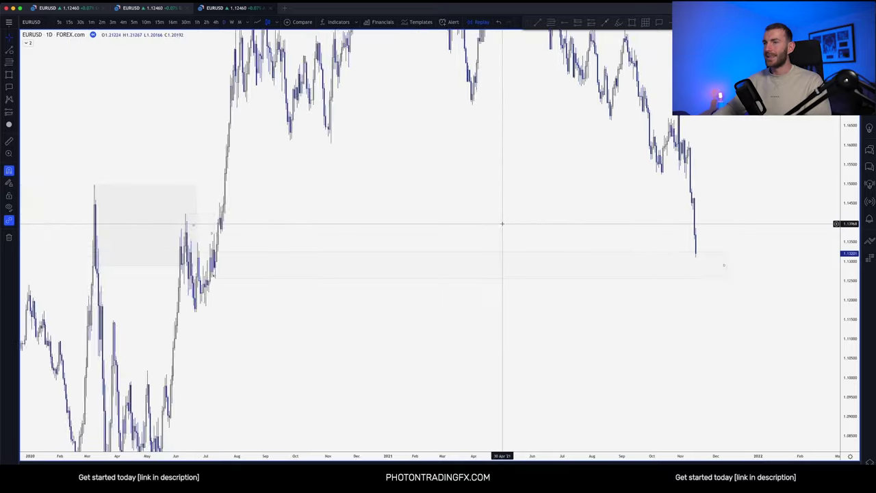
{"action": "left_click_drag", "start_coordinate": [840, 320], "coordinate": [842, 279]}
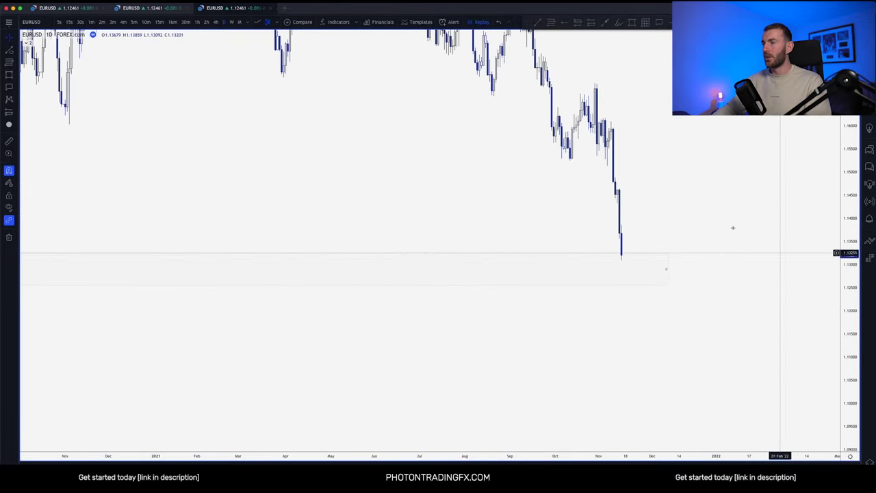
{"action": "left_click_drag", "start_coordinate": [716, 213], "coordinate": [752, 265]}
{"action": "scroll", "coordinate": [724, 254], "scroll_direction": "up", "scroll_amount": 3}
{"action": "left_click", "coordinate": [653, 319]}
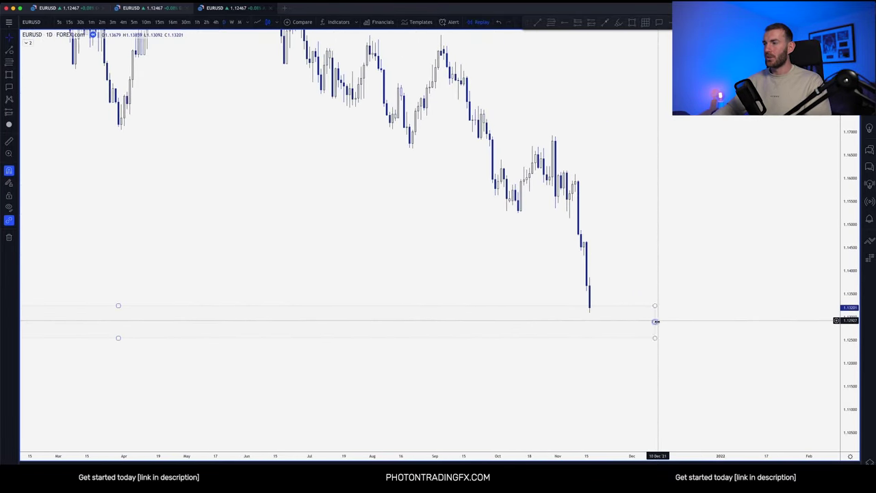
{"action": "scroll", "coordinate": [601, 318], "scroll_direction": "up", "scroll_amount": 4}
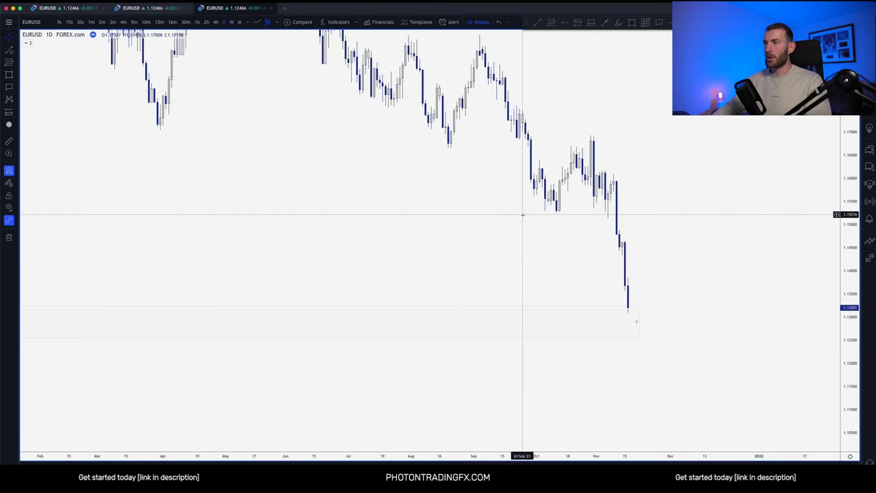
Draw a horizontal structure line from the 12 Oct 2021 low at about 1.1524 to the November candle breaking it, using the D template.
{"action": "left_click_drag", "start_coordinate": [634, 195], "coordinate": [626, 232]}
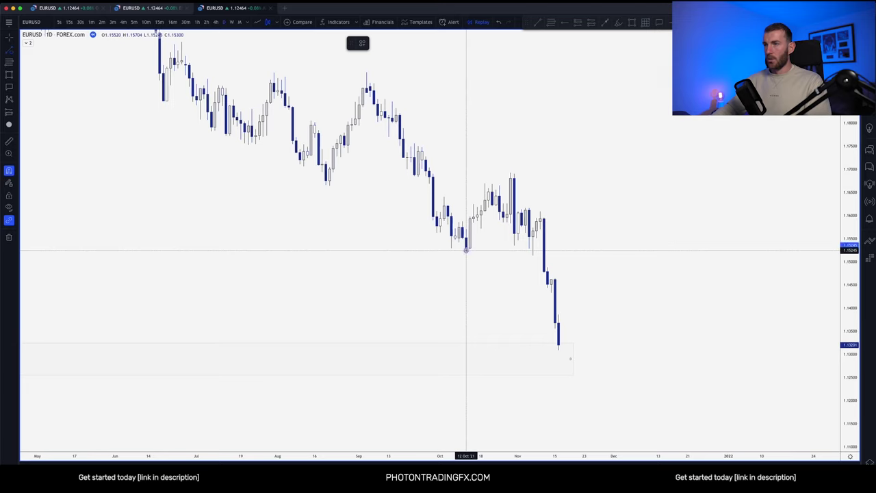
{"action": "left_click", "coordinate": [363, 44]}
{"action": "left_click", "coordinate": [370, 162]}
{"action": "left_click_drag", "start_coordinate": [654, 200], "coordinate": [547, 190]}
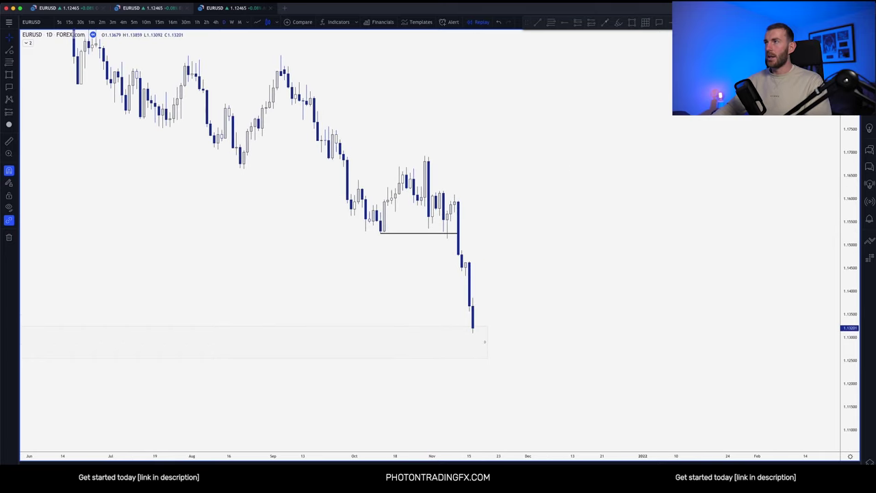
Mark the daily range with brush strokes at the last swing high and the current low, and undo both strokes.
{"action": "left_click_drag", "start_coordinate": [423, 156], "coordinate": [588, 150]}
{"action": "left_click_drag", "start_coordinate": [471, 334], "coordinate": [527, 334]}
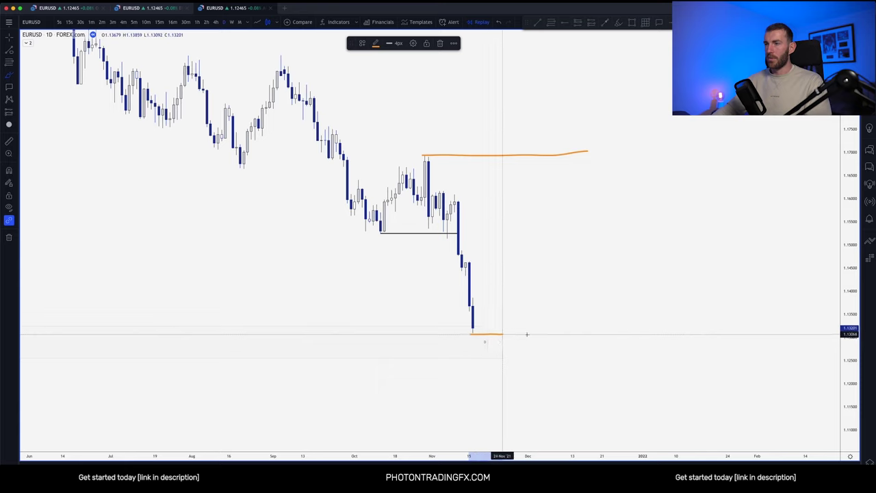
{"action": "left_click_drag", "start_coordinate": [583, 334], "coordinate": [584, 334]}
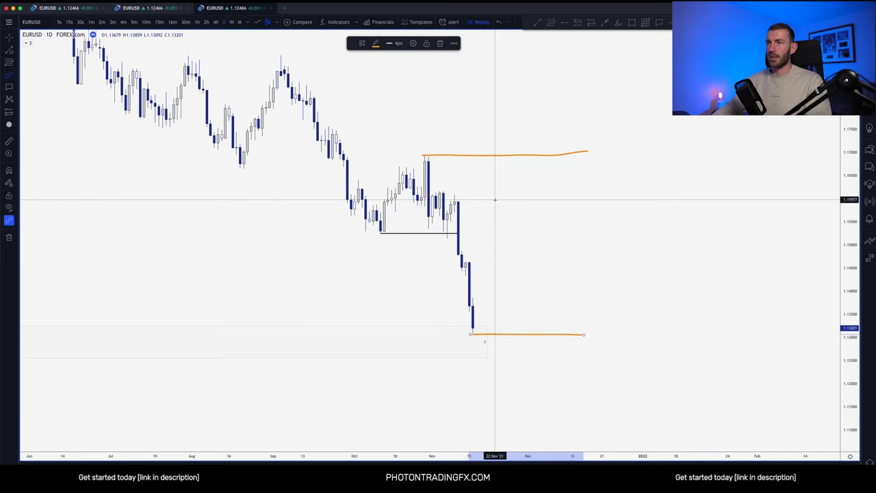
{"action": "key", "text": "super+z"}
{"action": "key", "text": "super+z"}
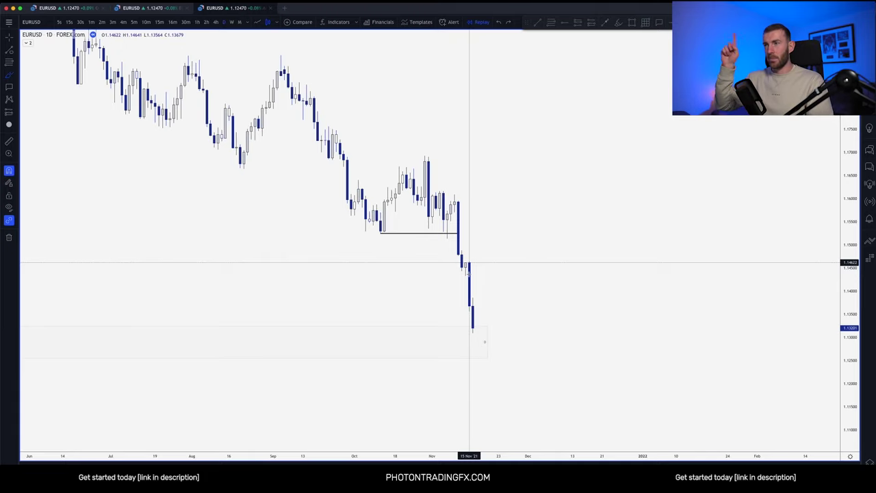
{"action": "scroll", "coordinate": [517, 251], "scroll_direction": "up", "scroll_amount": 1}
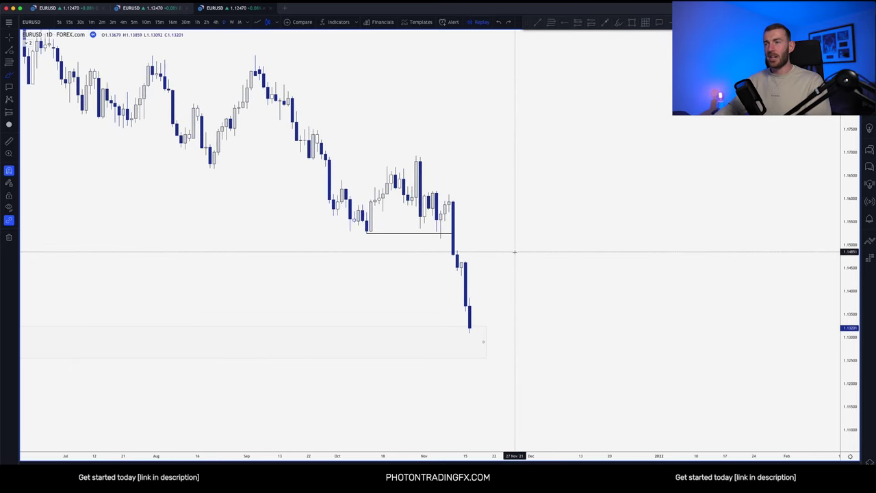
{"action": "scroll", "coordinate": [515, 251], "scroll_direction": "up", "scroll_amount": 3}
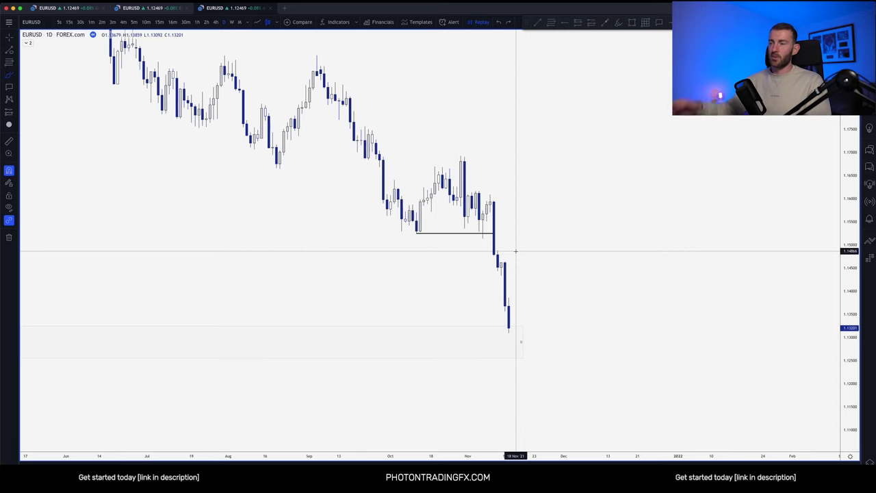
{"action": "scroll", "coordinate": [516, 251], "scroll_direction": "up", "scroll_amount": 3}
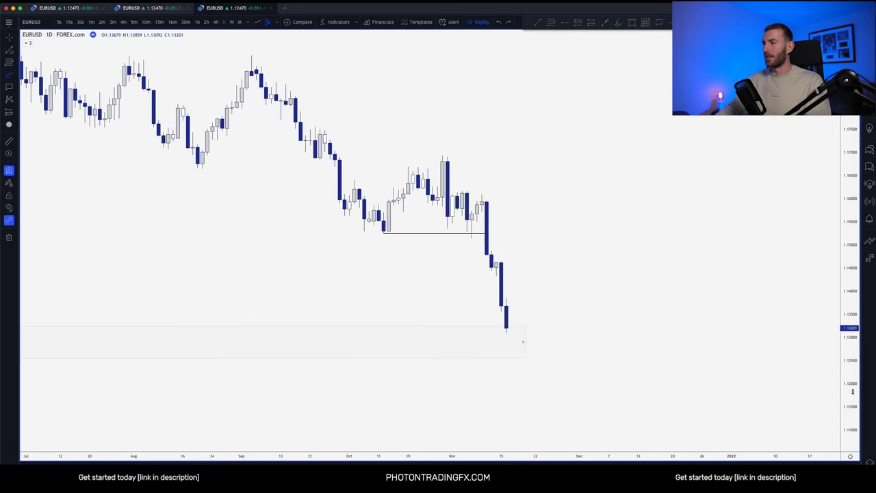
{"action": "left_click_drag", "start_coordinate": [849, 372], "coordinate": [849, 353]}
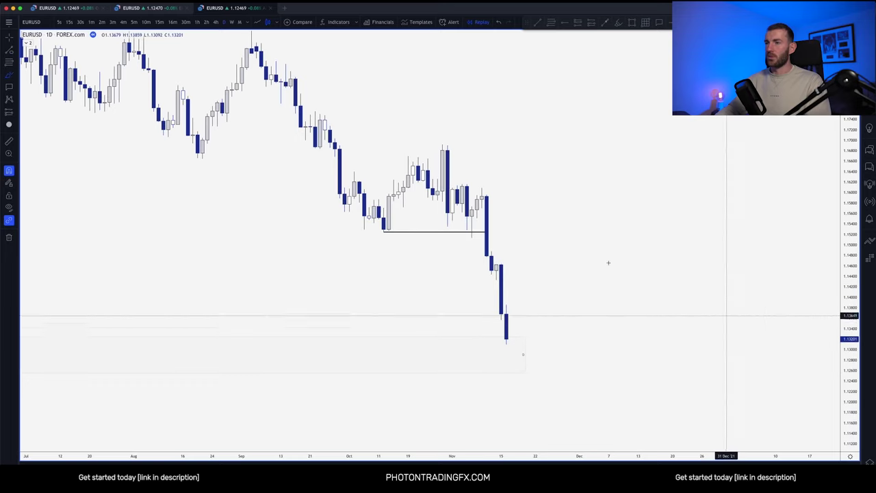
{"action": "scroll", "coordinate": [584, 247], "scroll_direction": "down", "scroll_amount": 2}
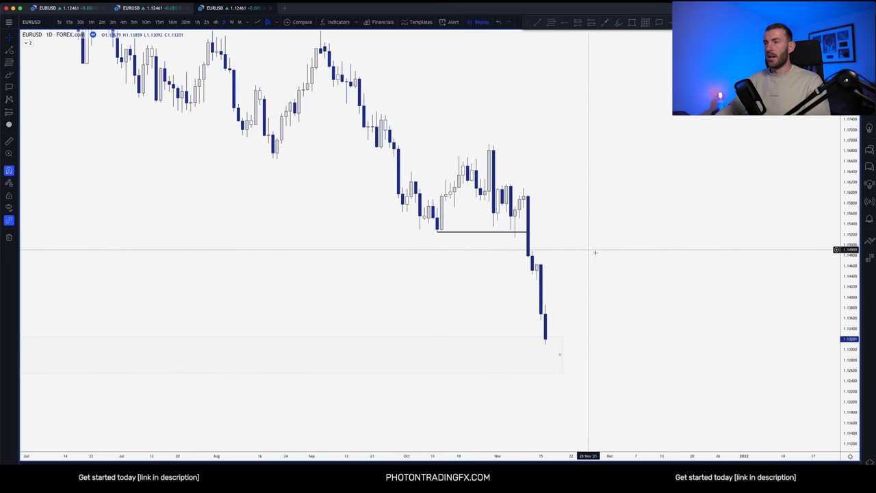
{"action": "left_click_drag", "start_coordinate": [598, 259], "coordinate": [590, 245]}
{"action": "scroll", "coordinate": [578, 272], "scroll_direction": "up", "scroll_amount": 2}
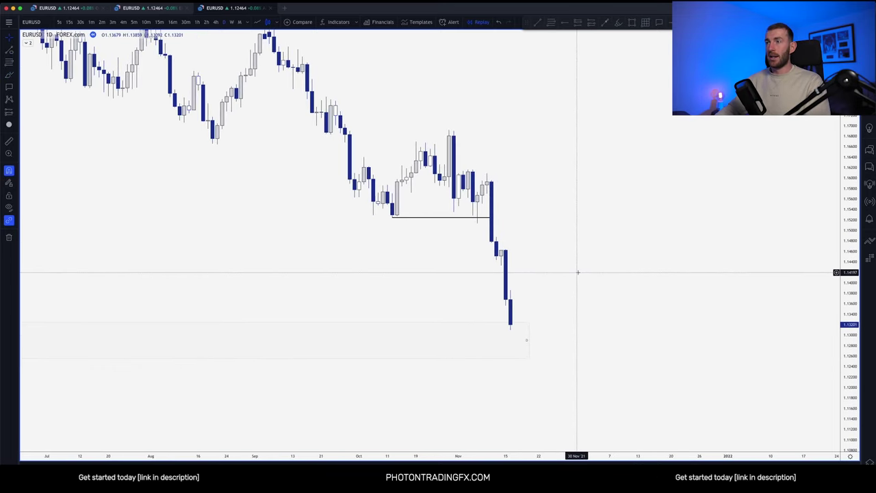
{"action": "scroll", "coordinate": [572, 268], "scroll_direction": "up", "scroll_amount": 3}
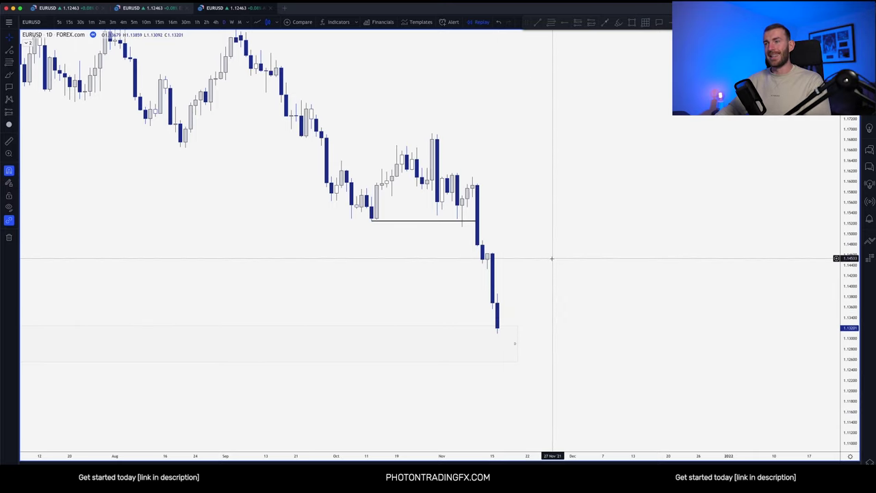
{"action": "left_click", "coordinate": [498, 328]}
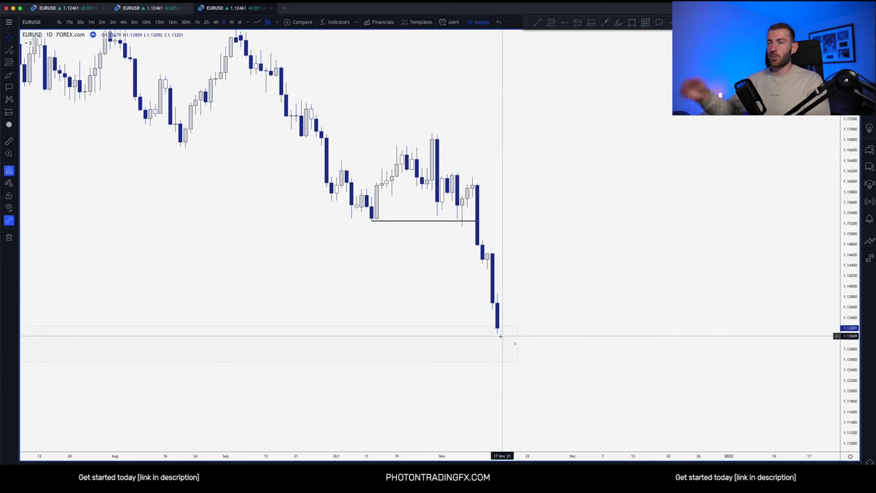
Switch the chart to the 4-hour timeframe and stretch its price scale around the October to mid-November 2021 candles.
{"action": "left_click", "coordinate": [215, 22]}
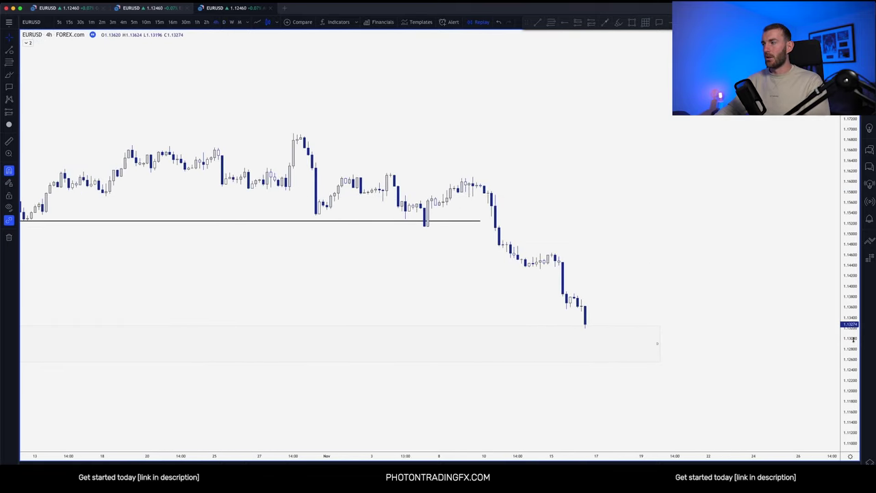
{"action": "left_click_drag", "start_coordinate": [853, 339], "coordinate": [853, 209]}
{"action": "left_click_drag", "start_coordinate": [702, 312], "coordinate": [694, 234]}
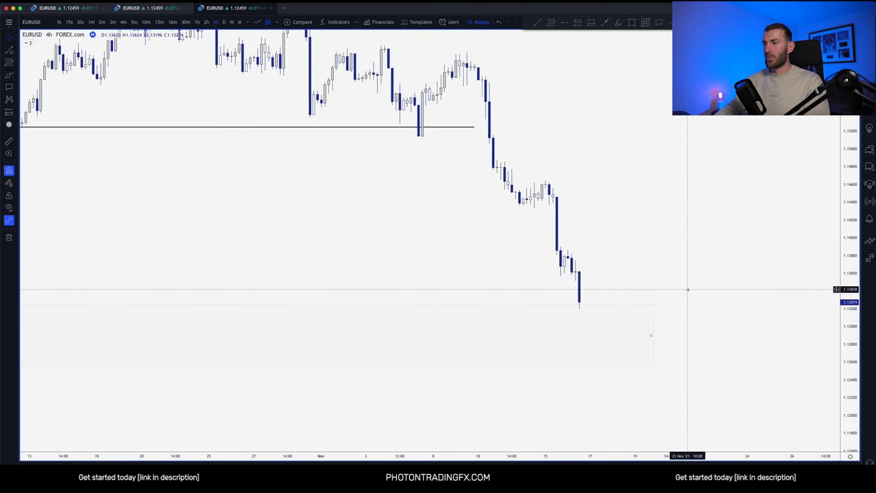
{"action": "scroll", "coordinate": [687, 290], "scroll_direction": "down", "scroll_amount": 2}
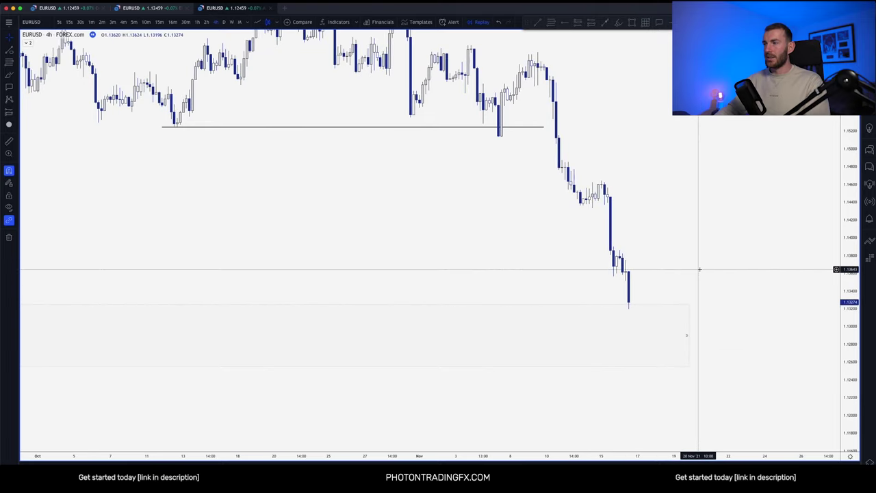
{"action": "scroll", "coordinate": [699, 269], "scroll_direction": "up", "scroll_amount": 3}
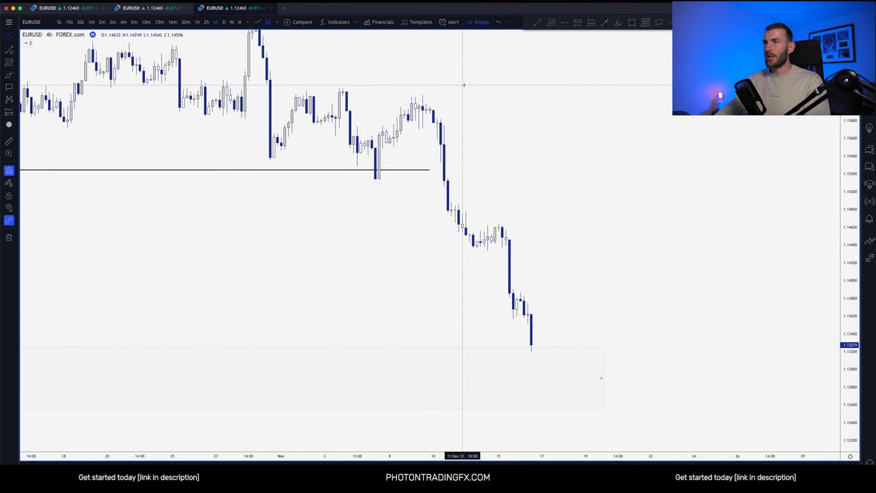
{"action": "left_click_drag", "start_coordinate": [532, 141], "coordinate": [532, 169]}
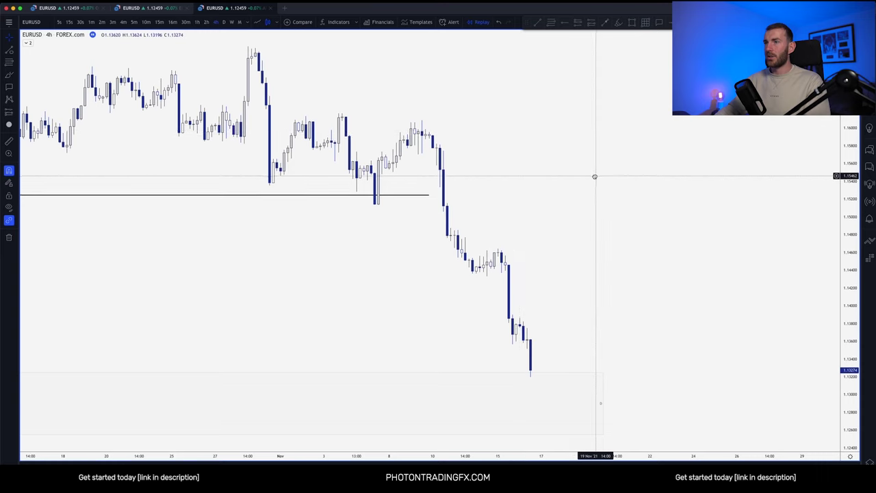
{"action": "left_click_drag", "start_coordinate": [595, 177], "coordinate": [587, 199]}
{"action": "scroll", "coordinate": [548, 206], "scroll_direction": "down", "scroll_amount": 2}
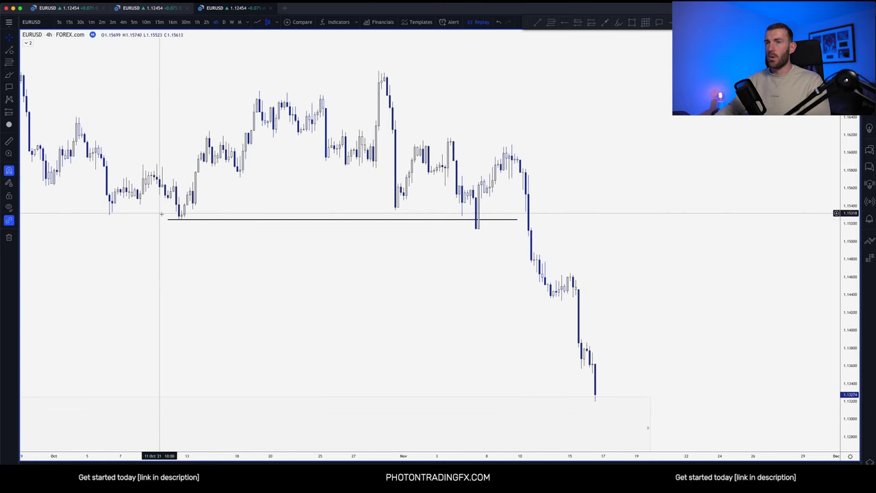
Refine the 1.15245 structure line so it runs from the 12 Oct 2021 18:00 low to the 5 Nov candle that first breaks it.
{"action": "left_click_drag", "start_coordinate": [168, 219], "coordinate": [181, 219]}
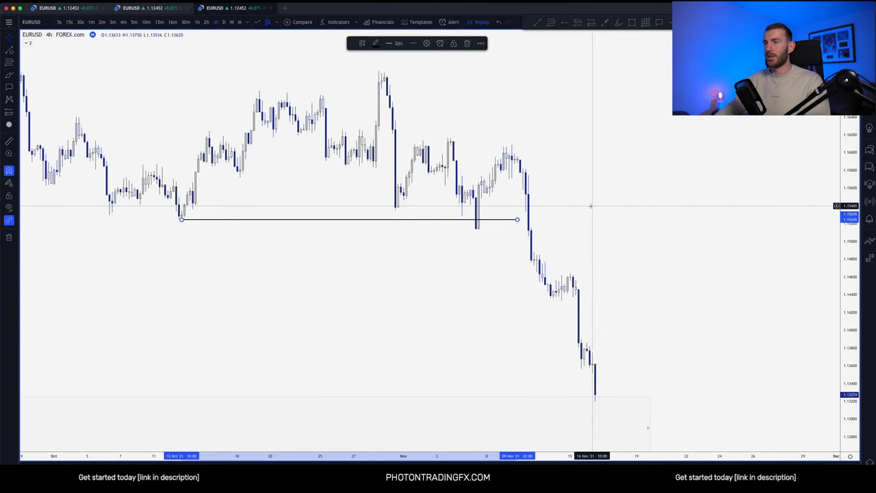
{"action": "left_click_drag", "start_coordinate": [591, 205], "coordinate": [574, 196]}
{"action": "left_click_drag", "start_coordinate": [505, 210], "coordinate": [463, 210]}
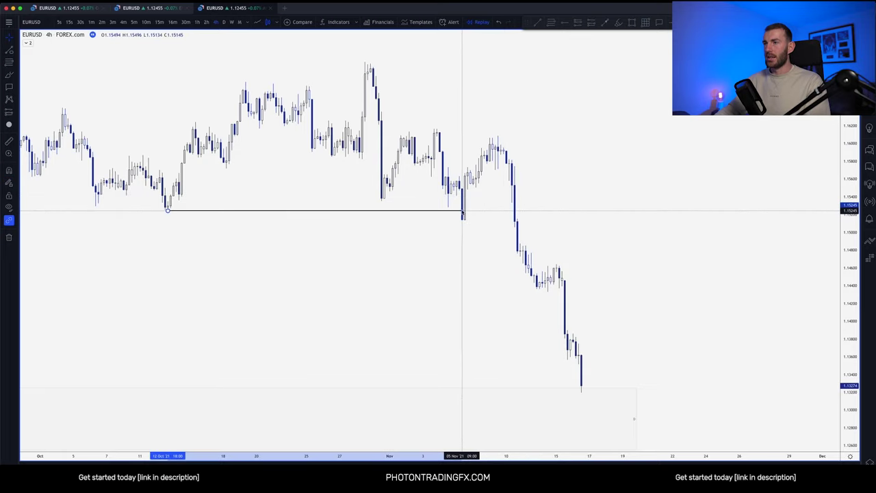
{"action": "left_click_drag", "start_coordinate": [639, 186], "coordinate": [605, 171]}
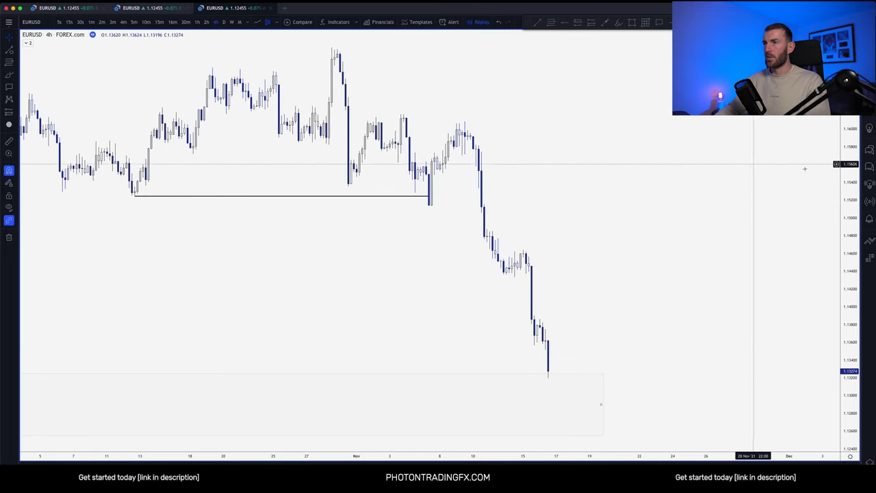
Brush orange 4-hour structure marks from the 30 Sep and 6 Oct 2021 lows to the candles that break them.
{"action": "left_click_drag", "start_coordinate": [845, 139], "coordinate": [845, 185]}
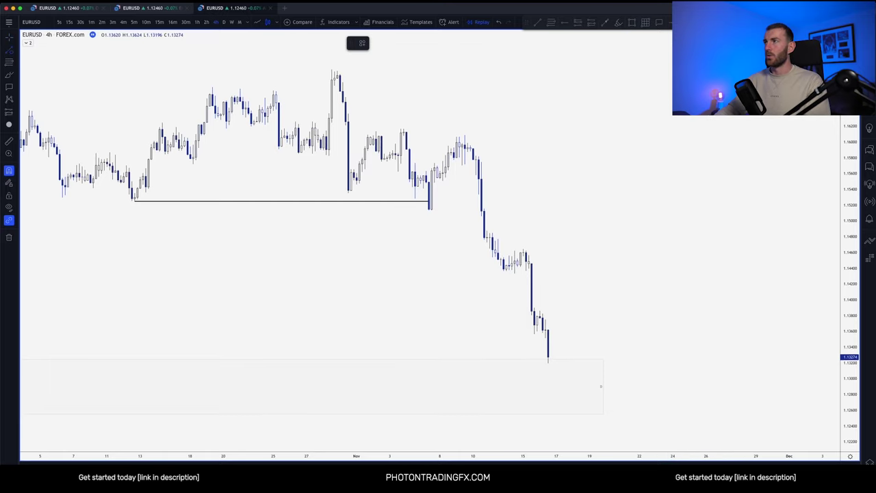
{"action": "left_click", "coordinate": [687, 23]}
{"action": "scroll", "coordinate": [243, 208], "scroll_direction": "down", "scroll_amount": 3}
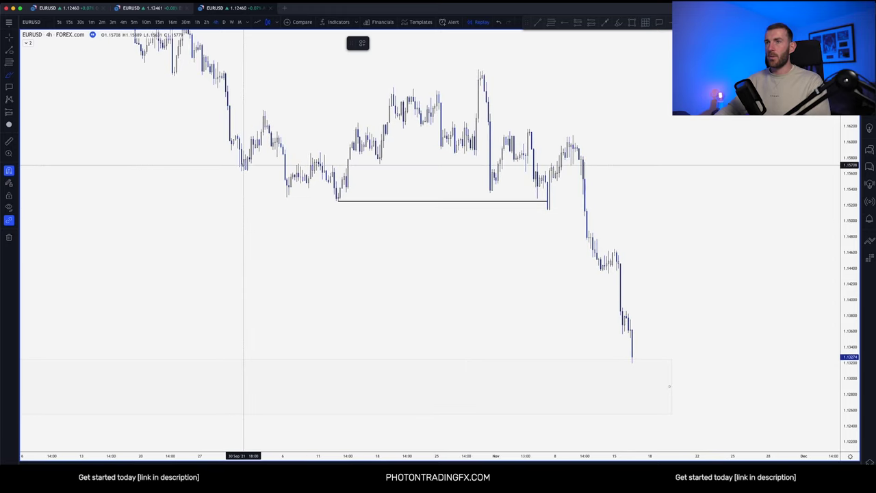
{"action": "key", "text": "super"}
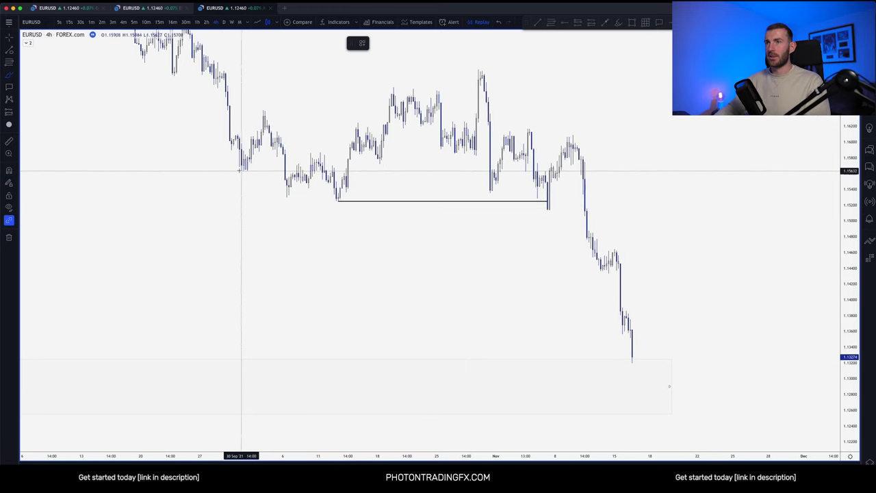
{"action": "left_click_drag", "start_coordinate": [240, 170], "coordinate": [284, 168]}
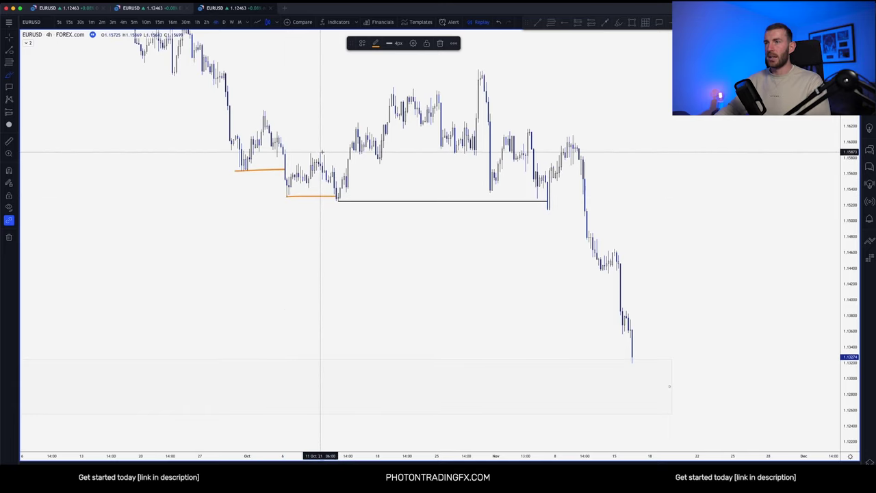
Brush-mark the bullish 4-hour structure at the 11, 14 and 19 Oct highs and 18 Oct low, circle the 19 Oct high, and mark the late-October swing.
{"action": "left_click_drag", "start_coordinate": [340, 152], "coordinate": [351, 152]}
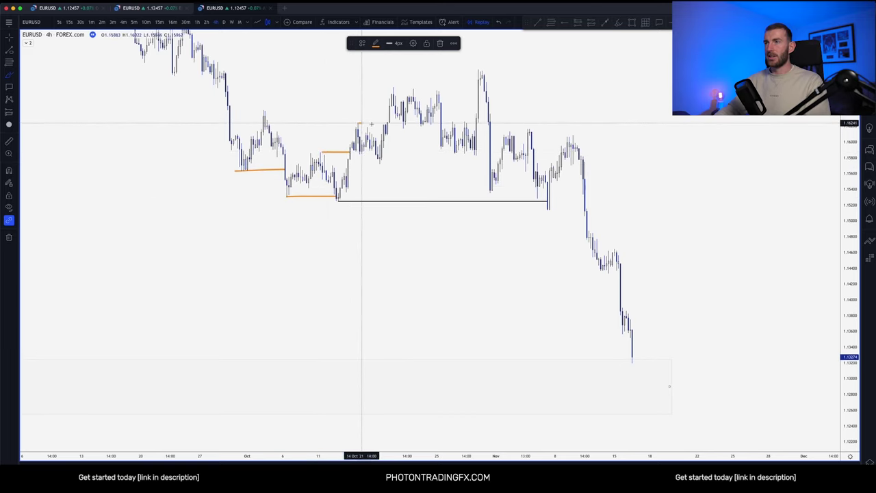
{"action": "left_click_drag", "start_coordinate": [361, 124], "coordinate": [385, 124]}
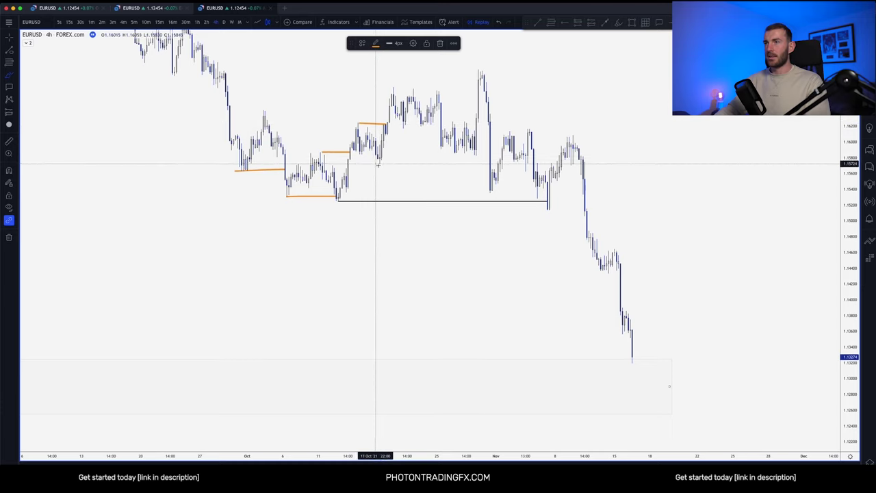
{"action": "left_click_drag", "start_coordinate": [377, 164], "coordinate": [387, 165]}
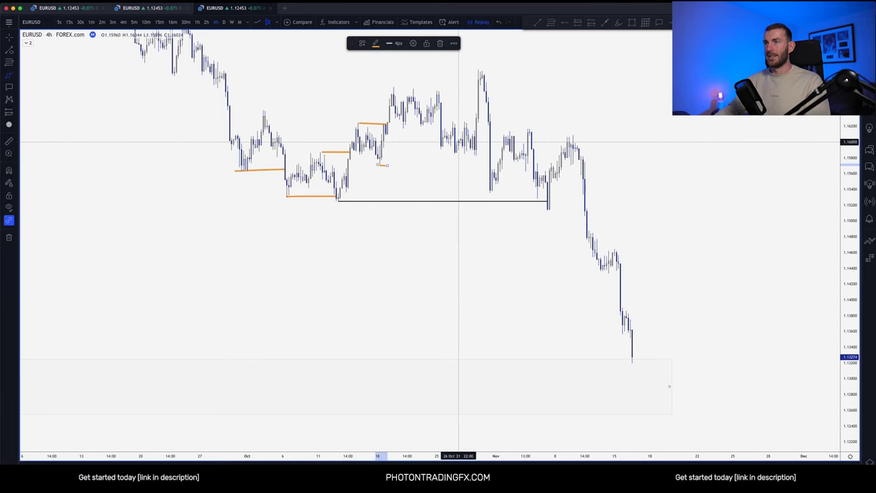
{"action": "left_click_drag", "start_coordinate": [412, 87], "coordinate": [468, 87]}
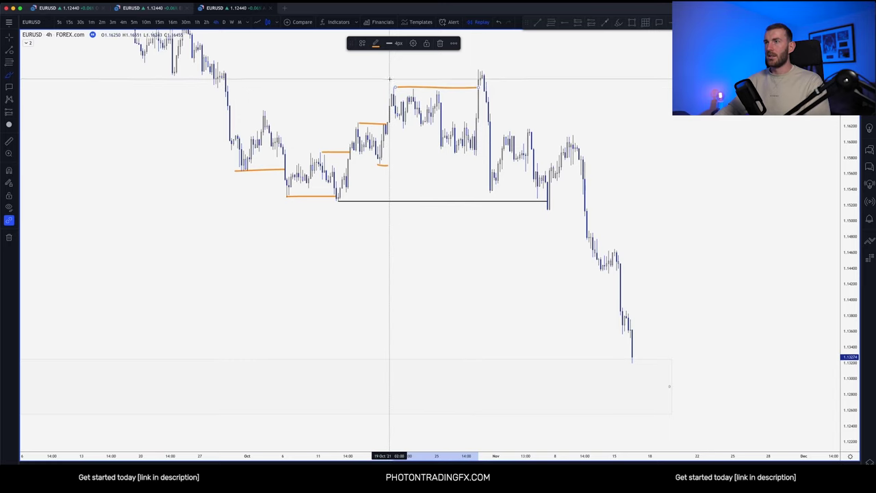
{"action": "mouse_move", "coordinate": [394, 82]}
{"action": "left_mouse_down"}
{"action": "mouse_move", "coordinate": [391, 89]}
{"action": "mouse_move", "coordinate": [395, 77]}
{"action": "left_mouse_up"}
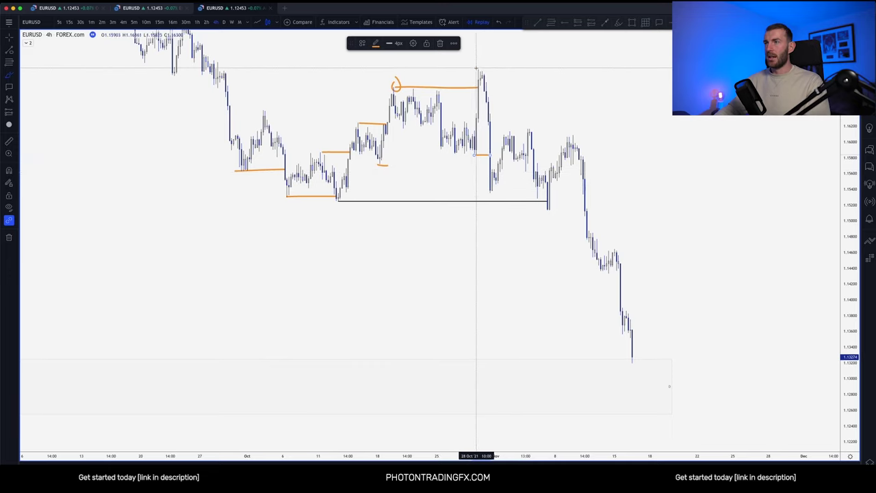
{"action": "left_click_drag", "start_coordinate": [477, 68], "coordinate": [492, 69]}
Brush-mark the bearish 4-hour structure at the 29 Oct and 5 Nov lows and the early-November high, circling the break points.
{"action": "left_click_drag", "start_coordinate": [488, 190], "coordinate": [548, 191]}
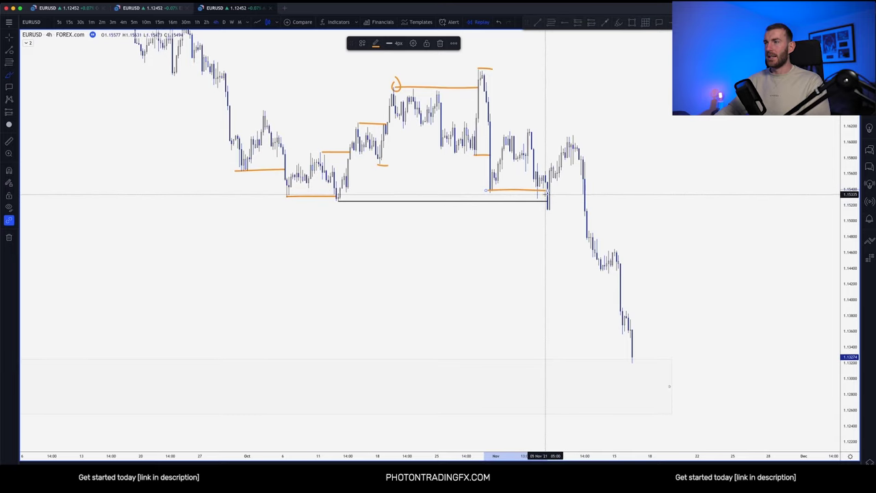
{"action": "left_click_drag", "start_coordinate": [548, 189], "coordinate": [551, 191]}
{"action": "left_click_drag", "start_coordinate": [477, 190], "coordinate": [485, 192]}
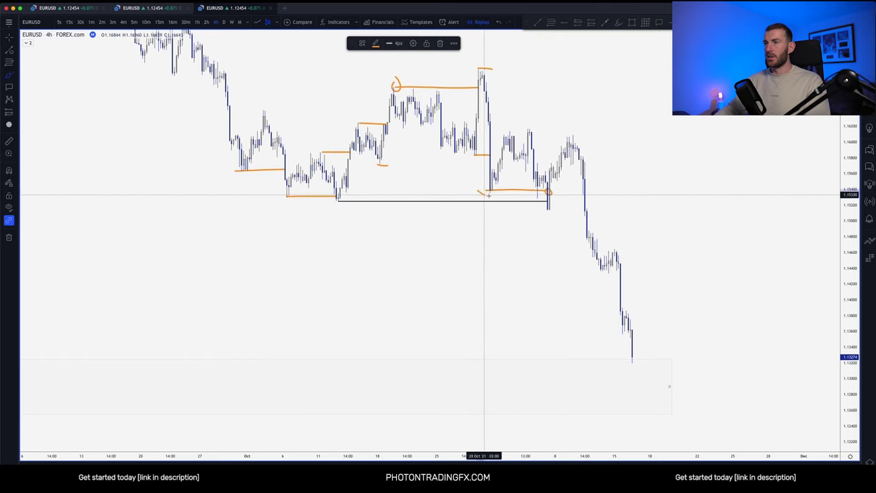
{"action": "mouse_move", "coordinate": [527, 124]}
{"action": "left_mouse_down"}
{"action": "mouse_move", "coordinate": [525, 131]}
{"action": "mouse_move", "coordinate": [586, 129]}
{"action": "left_mouse_up"}
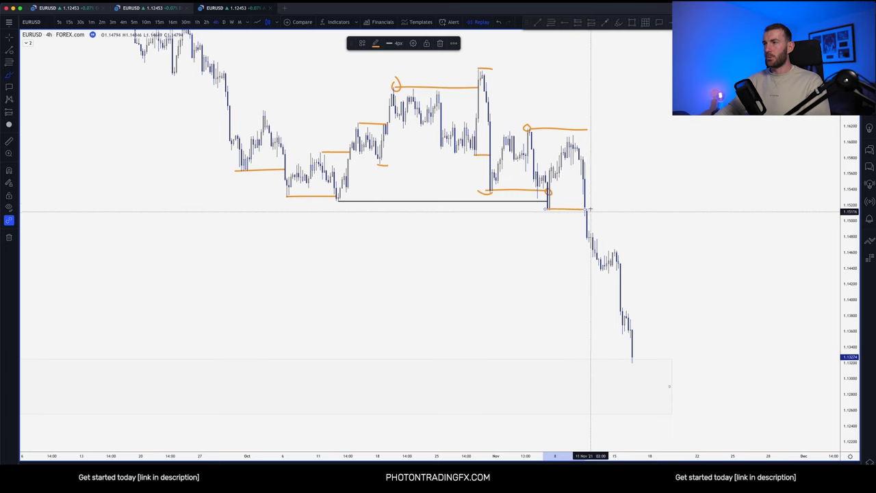
{"action": "left_click_drag", "start_coordinate": [584, 203], "coordinate": [588, 207]}
Brush over the November sell-off leg and its pullback, and undo all strokes made after the late-October swing high mark.
{"action": "scroll", "coordinate": [589, 207], "scroll_direction": "up", "scroll_amount": 3}
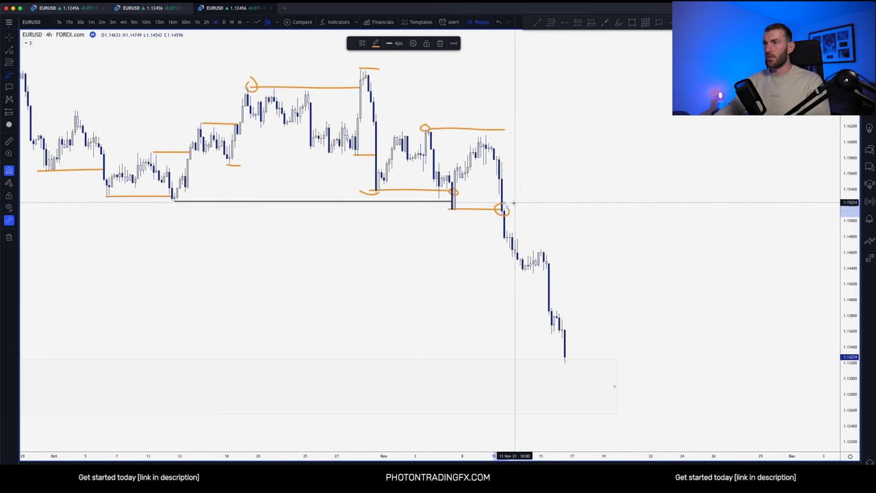
{"action": "mouse_move", "coordinate": [502, 210]}
{"action": "left_mouse_down"}
{"action": "mouse_move", "coordinate": [506, 236]}
{"action": "mouse_move", "coordinate": [543, 260]}
{"action": "mouse_move", "coordinate": [567, 341]}
{"action": "left_mouse_up"}
{"action": "key", "text": "super+z"}
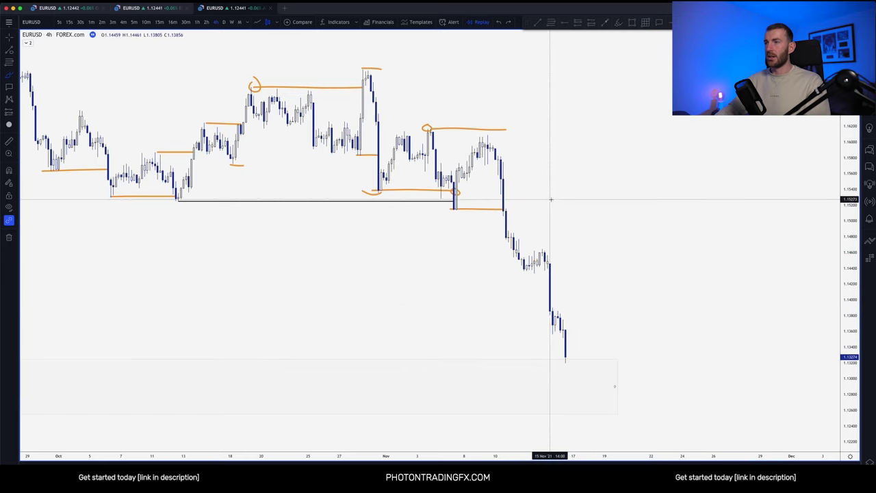
{"action": "left_click_drag", "start_coordinate": [518, 270], "coordinate": [542, 254]}
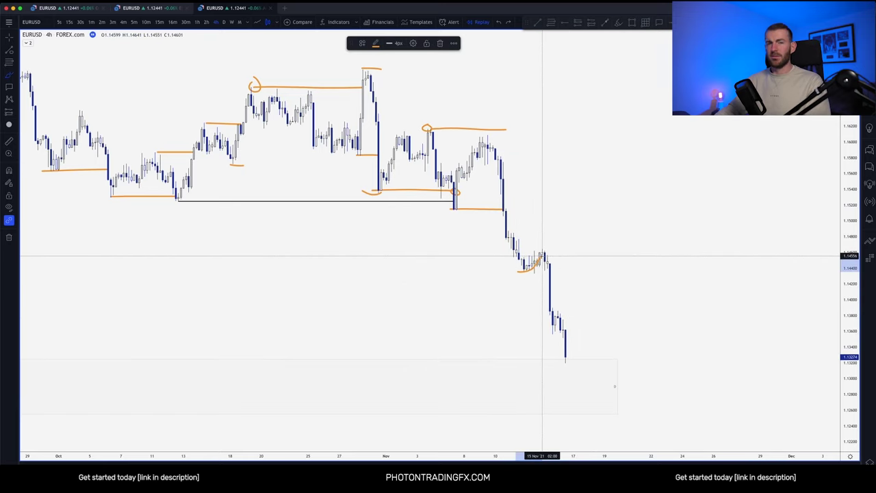
{"action": "key", "text": "super+z"}
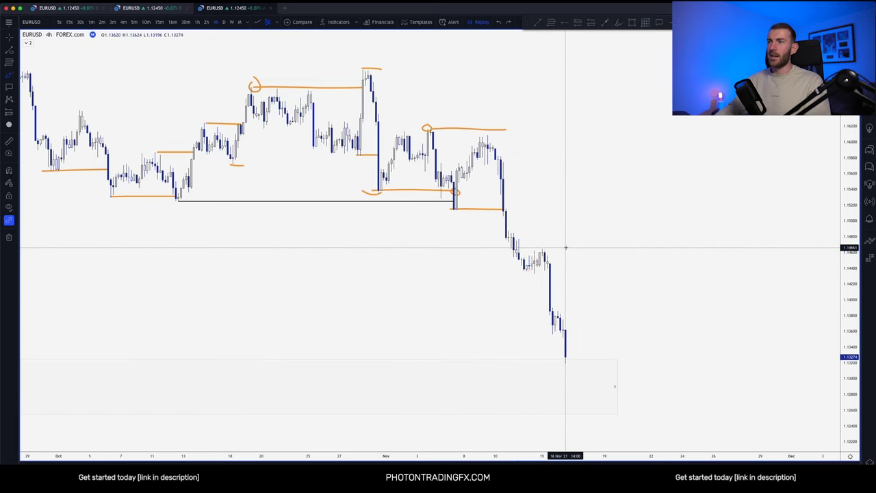
{"action": "key", "text": "super+z"}
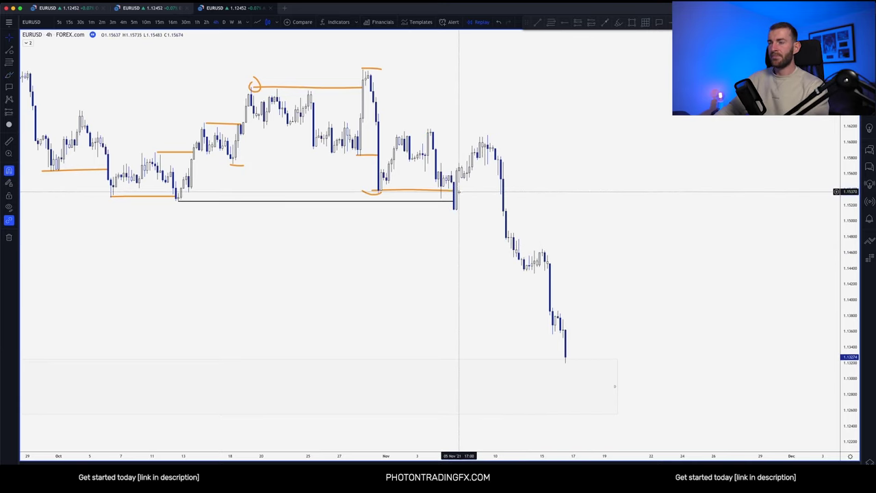
{"action": "key", "text": "super+z"}
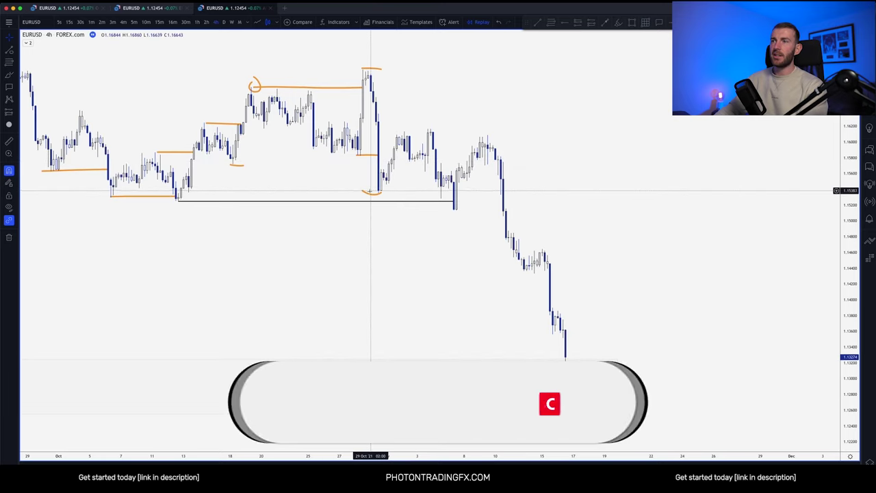
{"action": "key", "text": "super+z"}
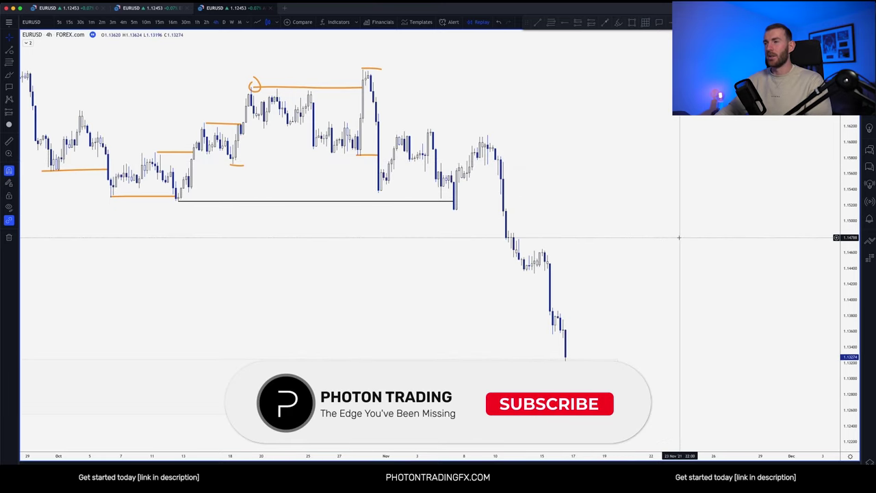
Measure the height of the 12 to 15 Nov 2021 pullback on the 4-hour chart.
{"action": "left_click_drag", "start_coordinate": [847, 319], "coordinate": [842, 300]}
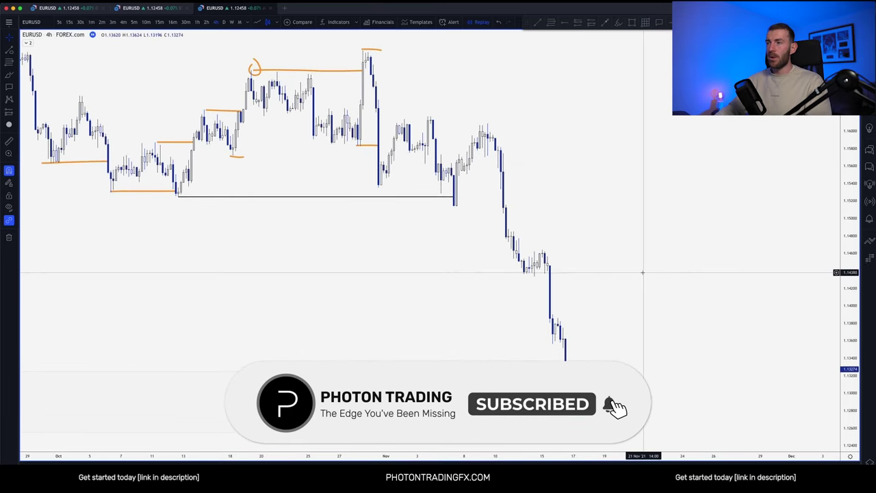
{"action": "left_click_drag", "start_coordinate": [642, 272], "coordinate": [643, 256]}
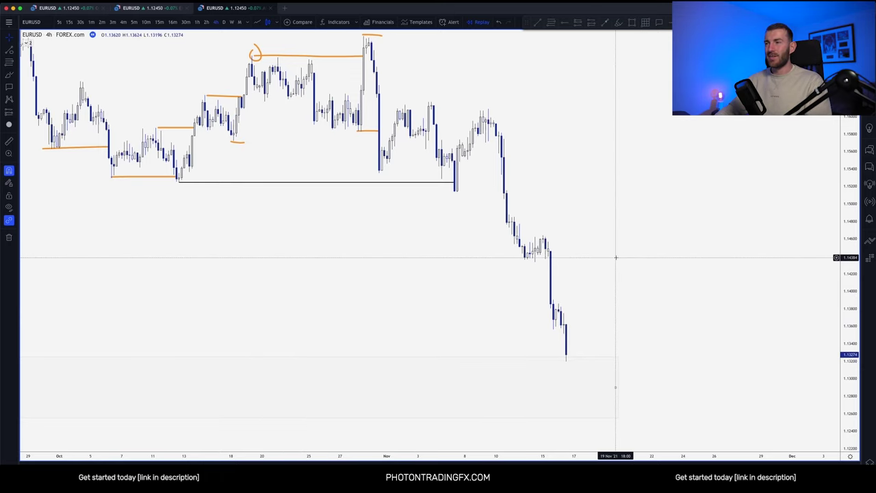
{"action": "left_click", "coordinate": [613, 262], "text": "shift"}
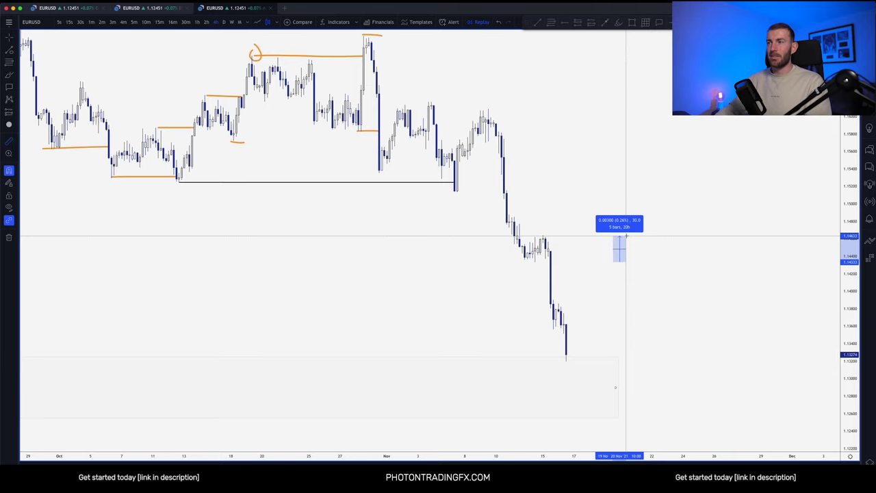
{"action": "left_click", "coordinate": [640, 247]}
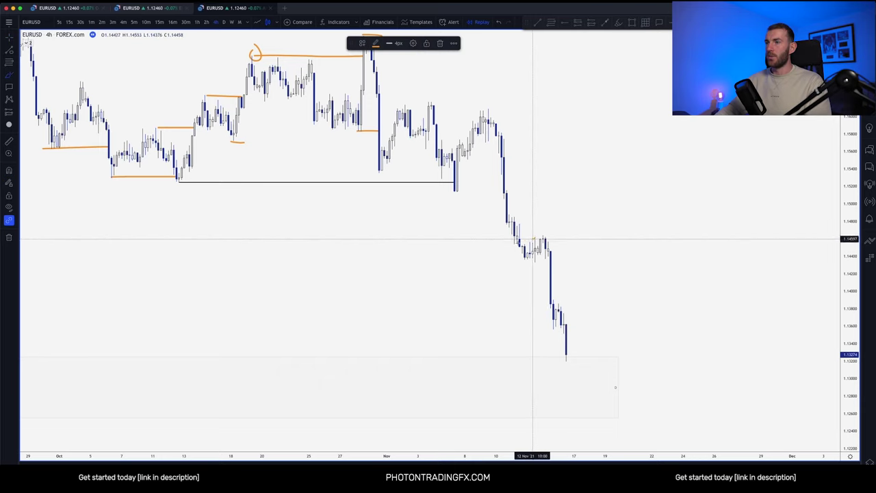
Brush temporary marks around the mid-November pullback and the early-November high, and remove these strokes.
{"action": "left_click_drag", "start_coordinate": [544, 238], "coordinate": [565, 239]}
{"action": "left_click_drag", "start_coordinate": [487, 89], "coordinate": [399, 89]}
{"action": "mouse_move", "coordinate": [351, 106]}
{"action": "left_mouse_down"}
{"action": "mouse_move", "coordinate": [457, 111]}
{"action": "mouse_move", "coordinate": [428, 86]}
{"action": "left_mouse_up"}
{"action": "key", "text": "Delete"}
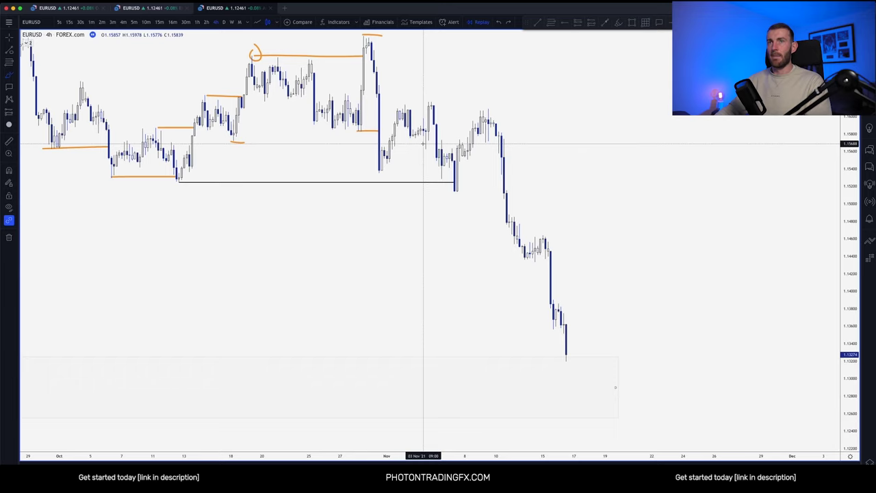
{"action": "left_click_drag", "start_coordinate": [518, 257], "coordinate": [538, 247]}
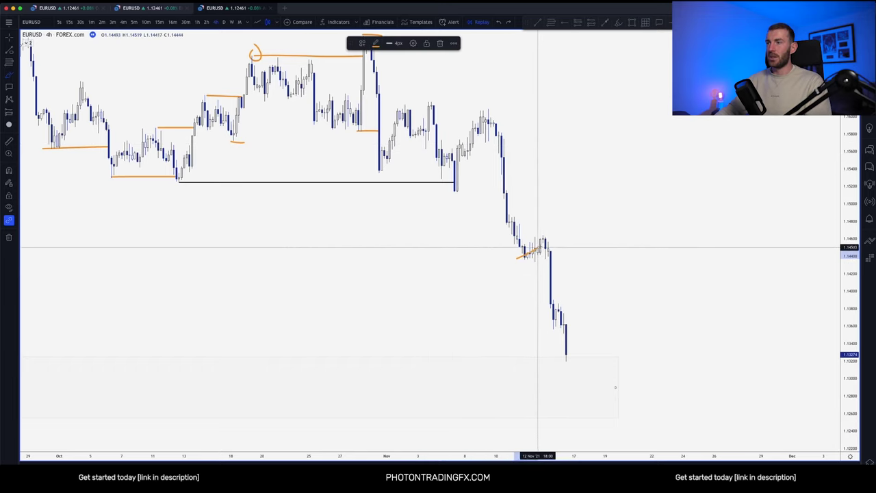
{"action": "key", "text": "ctrl+z"}
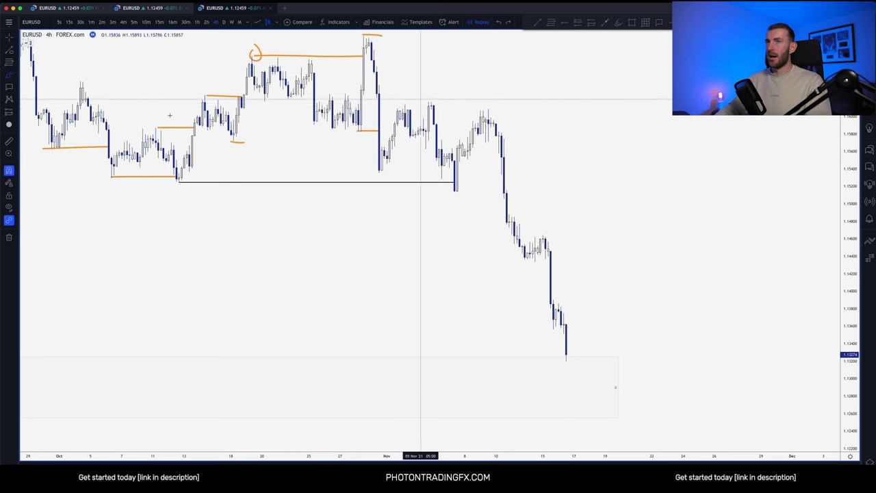
Place a marker at the 9 Nov 2021 swing high and apply the D drawing template to it.
{"action": "left_click", "coordinate": [488, 109]}
{"action": "left_click", "coordinate": [362, 43]}
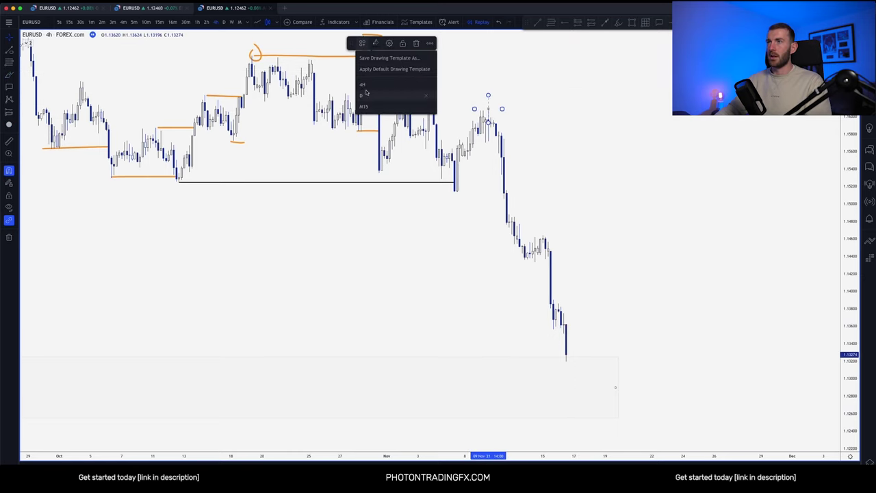
{"action": "left_click", "coordinate": [366, 94]}
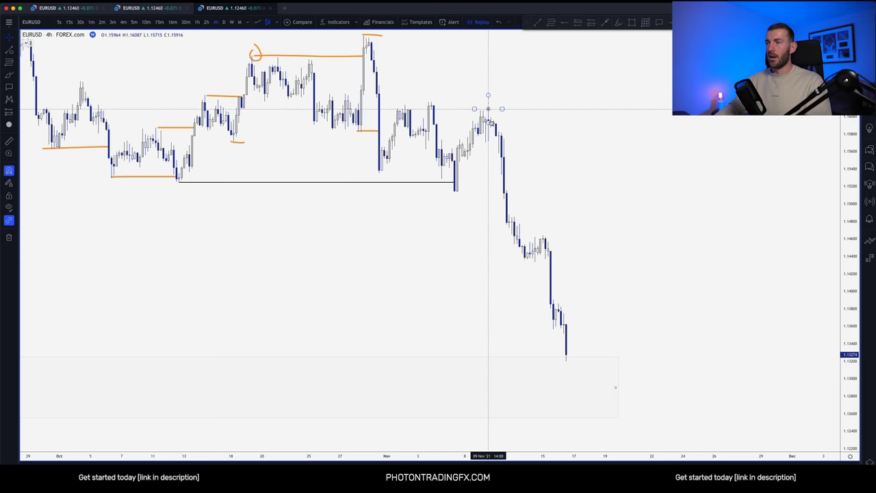
{"action": "mouse_move", "coordinate": [491, 122]}
{"action": "left_mouse_down"}
{"action": "mouse_move", "coordinate": [543, 347]}
{"action": "mouse_move", "coordinate": [573, 371]}
{"action": "left_mouse_up"}
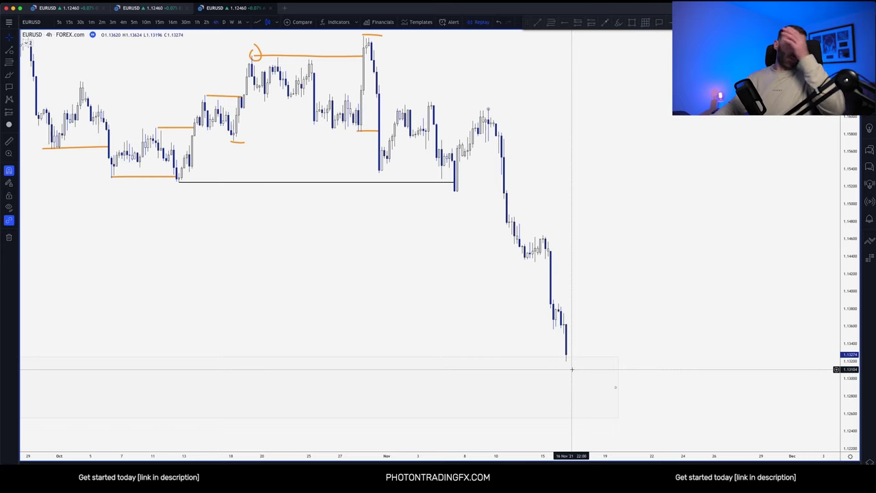
Advance the 4-hour bar replay to the 17 Nov 2021 candle that wicks into the demand zone.
{"action": "scroll", "coordinate": [596, 295], "scroll_direction": "right", "scroll_amount": 5}
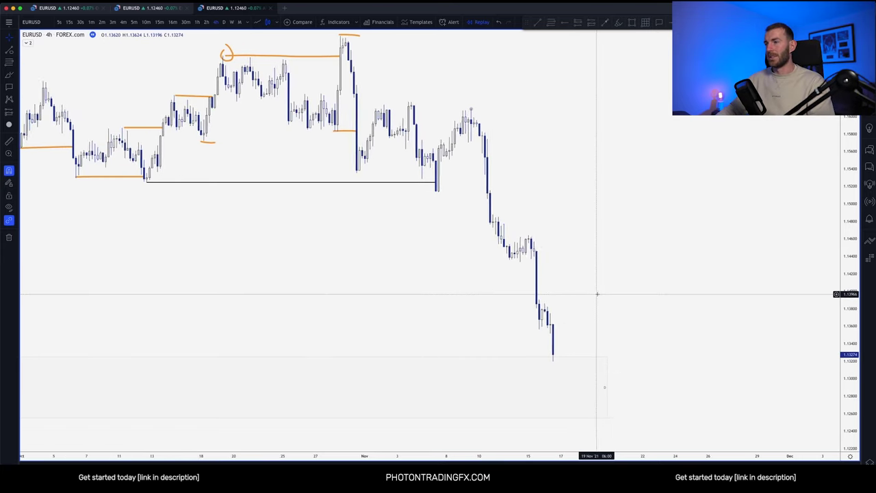
{"action": "scroll", "coordinate": [543, 294], "scroll_direction": "right", "scroll_amount": 3}
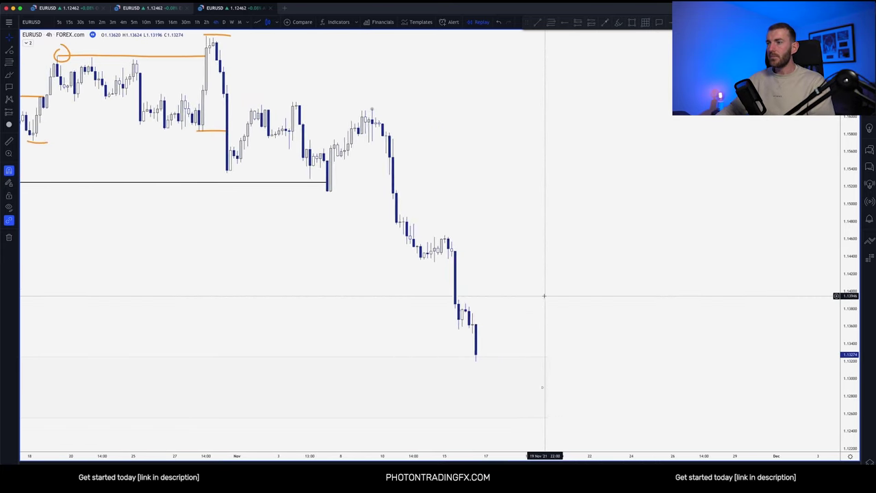
{"action": "scroll", "coordinate": [547, 308], "scroll_direction": "left", "scroll_amount": 2}
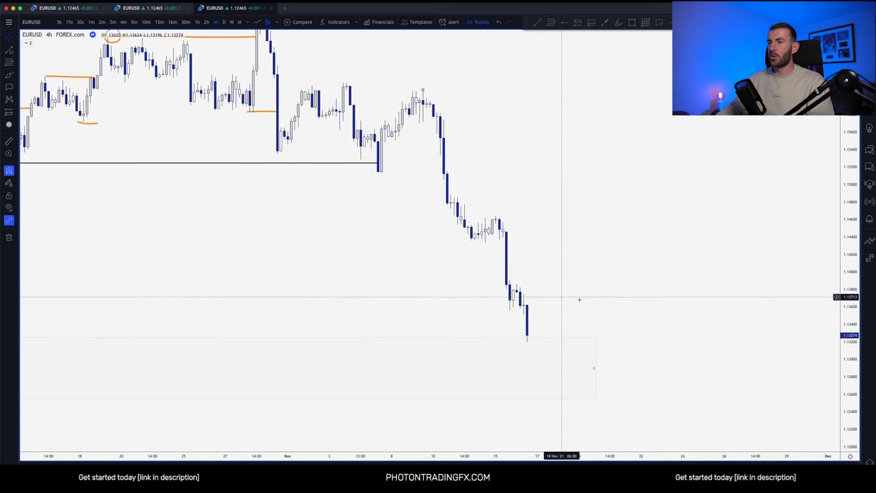
{"action": "scroll", "coordinate": [579, 299], "scroll_direction": "left", "scroll_amount": 1}
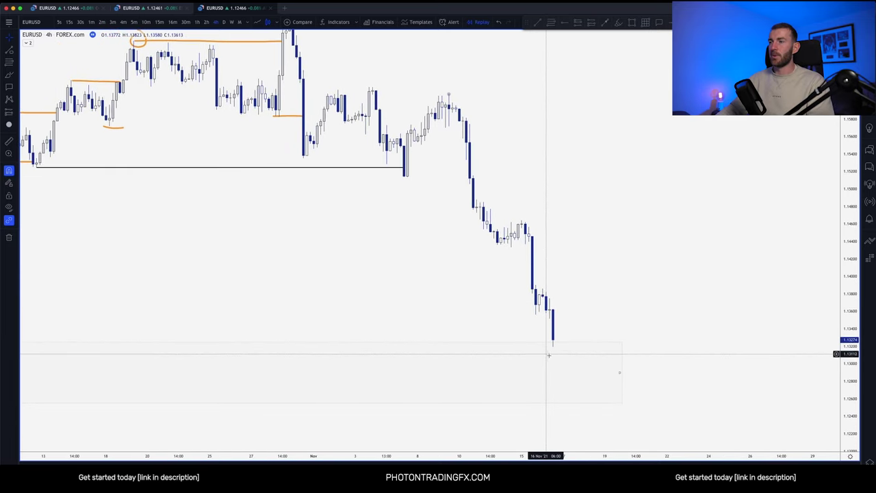
{"action": "left_click_drag", "start_coordinate": [596, 307], "coordinate": [598, 303]}
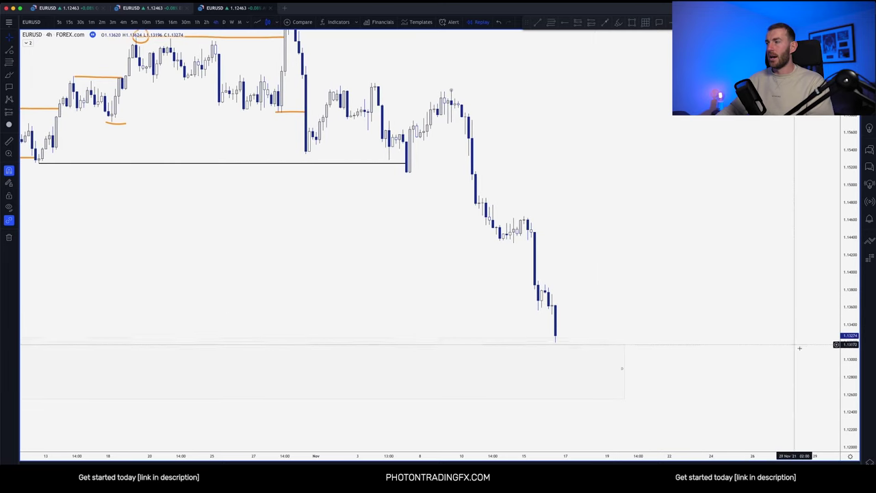
{"action": "left_click_drag", "start_coordinate": [843, 372], "coordinate": [841, 356]}
{"action": "scroll", "coordinate": [565, 297], "scroll_direction": "up", "scroll_amount": 1}
{"action": "scroll", "coordinate": [565, 297], "scroll_direction": "up", "scroll_amount": 1}
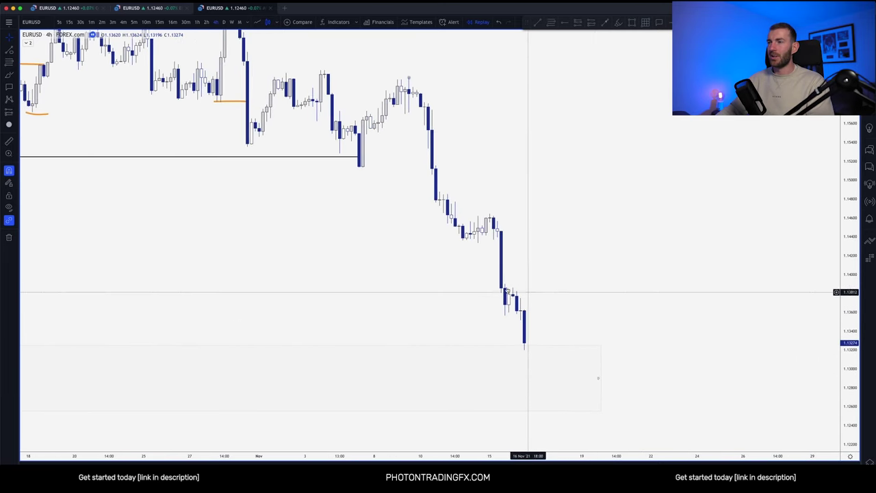
{"action": "scroll", "coordinate": [532, 299], "scroll_direction": "left", "scroll_amount": 1}
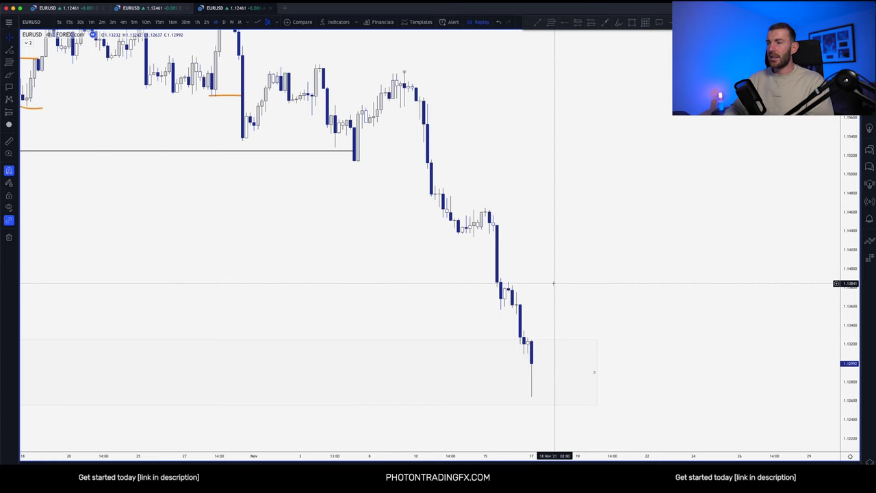
Measure the lower wick of the 17 Nov candle from its low up to its close.
{"action": "scroll", "coordinate": [554, 283], "scroll_direction": "up", "scroll_amount": 1}
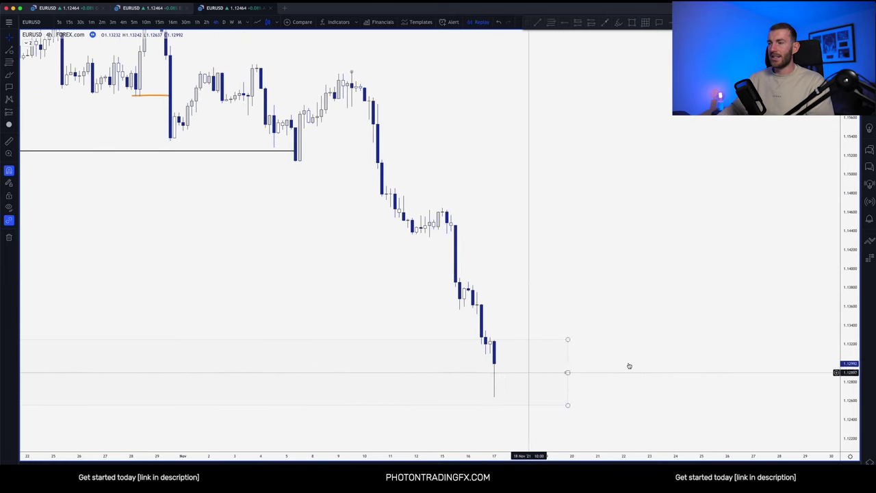
{"action": "left_click_drag", "start_coordinate": [676, 358], "coordinate": [709, 334]}
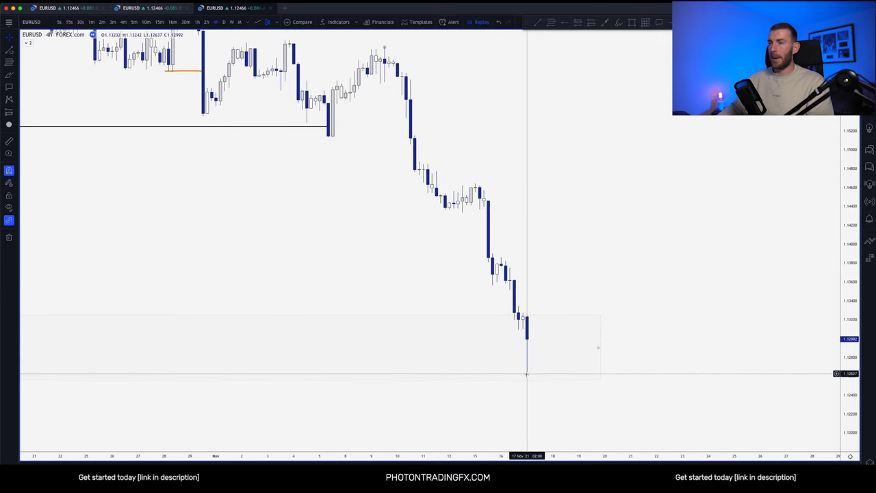
{"action": "left_click", "coordinate": [642, 373]}
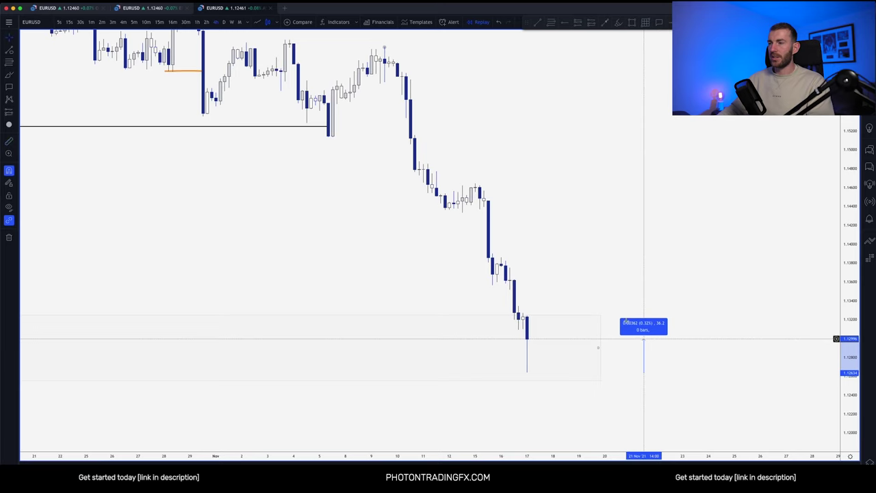
{"action": "left_click", "coordinate": [608, 279]}
{"action": "left_click_drag", "start_coordinate": [848, 375], "coordinate": [847, 352]}
{"action": "left_click_drag", "start_coordinate": [727, 340], "coordinate": [727, 313]}
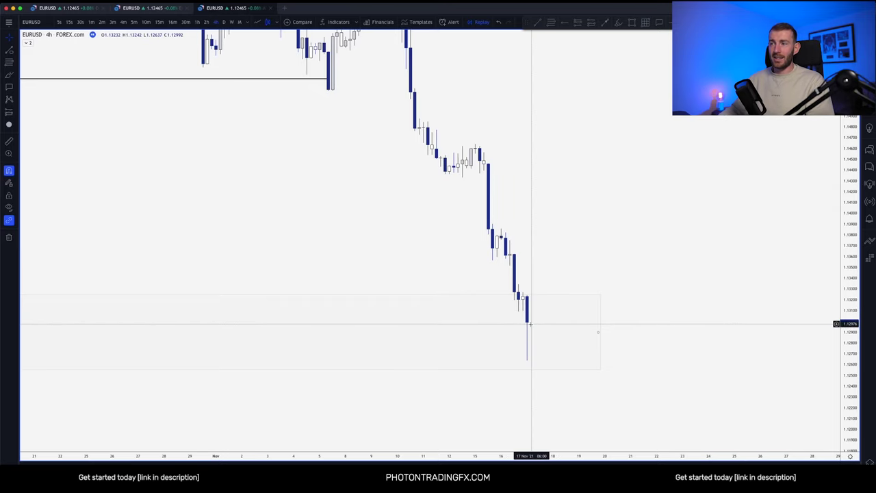
{"action": "left_click", "coordinate": [528, 332]}
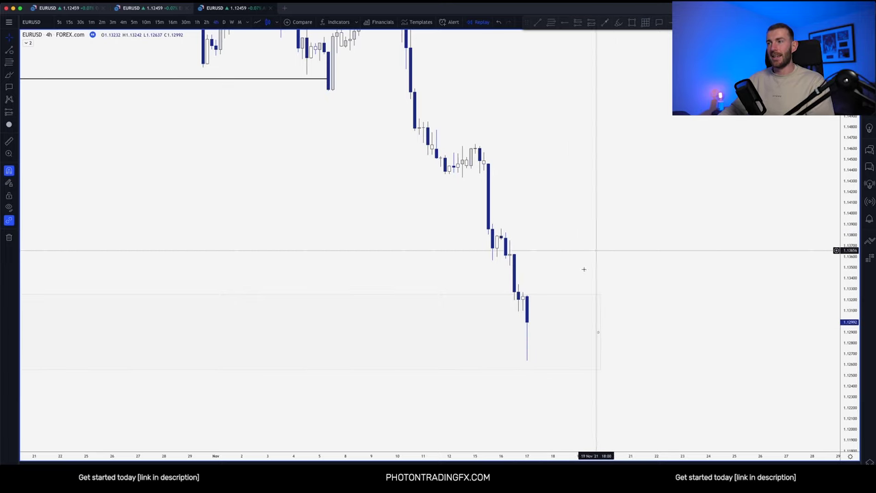
Draw a horizontal line from the 5 Nov 2021 low to the 10 Nov candle that breaks it, and apply the 4H template.
{"action": "scroll", "coordinate": [591, 243], "scroll_direction": "up", "scroll_amount": 1}
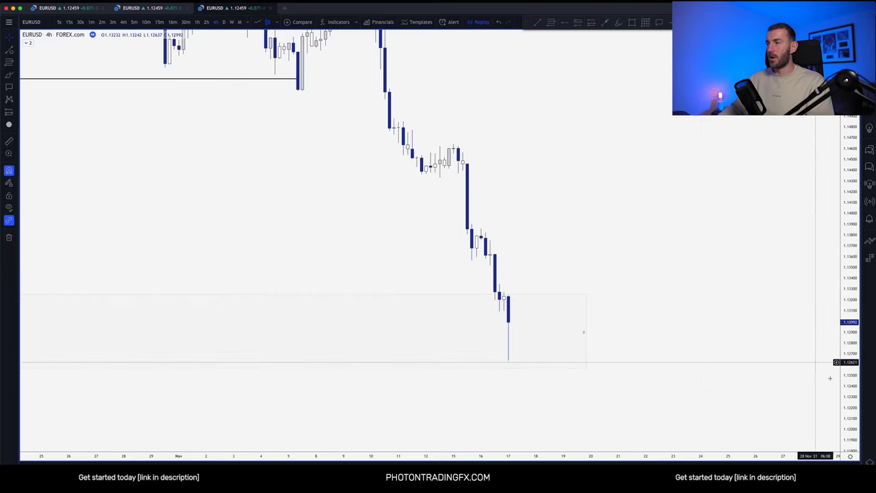
{"action": "left_click_drag", "start_coordinate": [843, 394], "coordinate": [844, 364]}
{"action": "scroll", "coordinate": [629, 246], "scroll_direction": "up", "scroll_amount": 1}
{"action": "left_click_drag", "start_coordinate": [627, 243], "coordinate": [635, 261]}
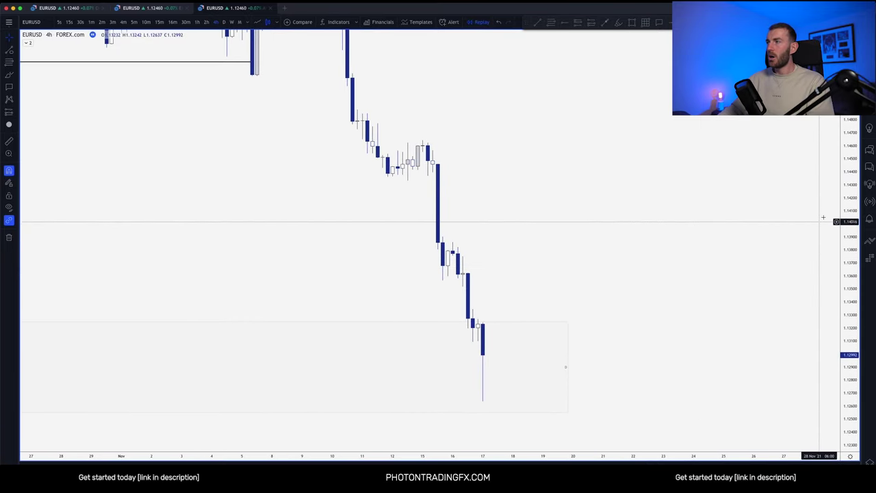
{"action": "left_click_drag", "start_coordinate": [847, 214], "coordinate": [847, 296]}
{"action": "left_click_drag", "start_coordinate": [281, 116], "coordinate": [274, 134]}
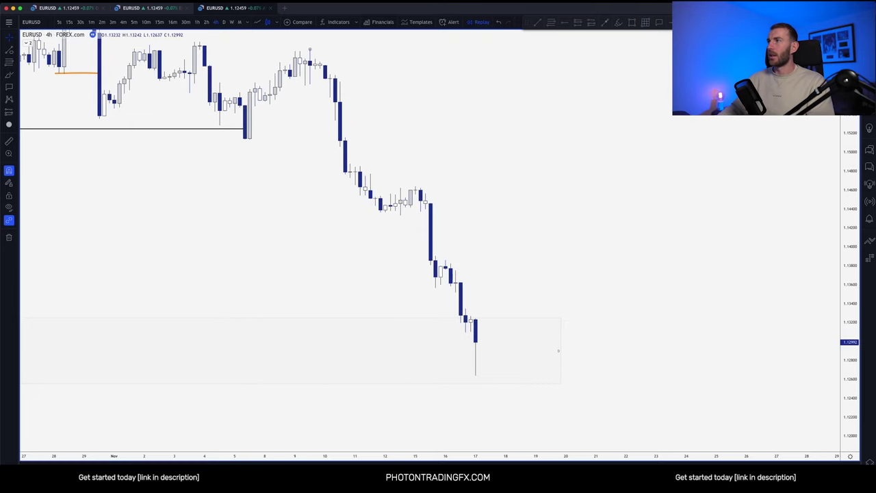
{"action": "left_click", "coordinate": [244, 139]}
{"action": "left_click", "coordinate": [340, 139]}
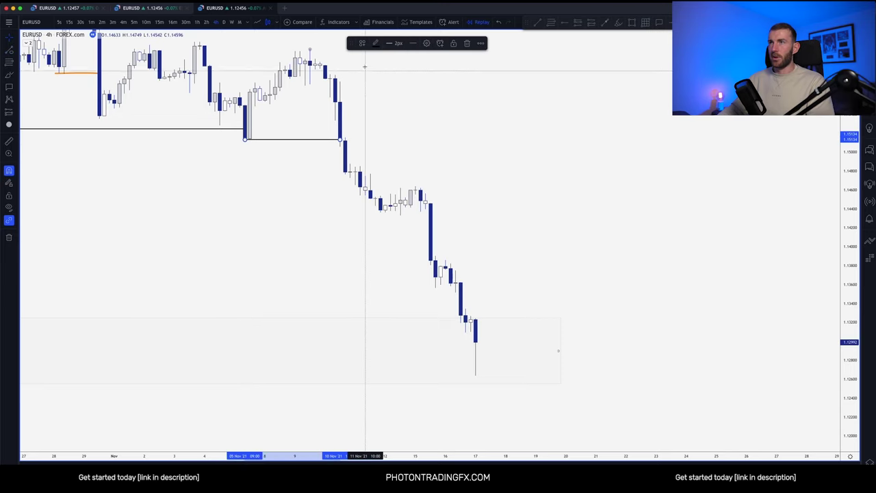
{"action": "left_click", "coordinate": [361, 44]}
{"action": "left_click", "coordinate": [368, 139]}
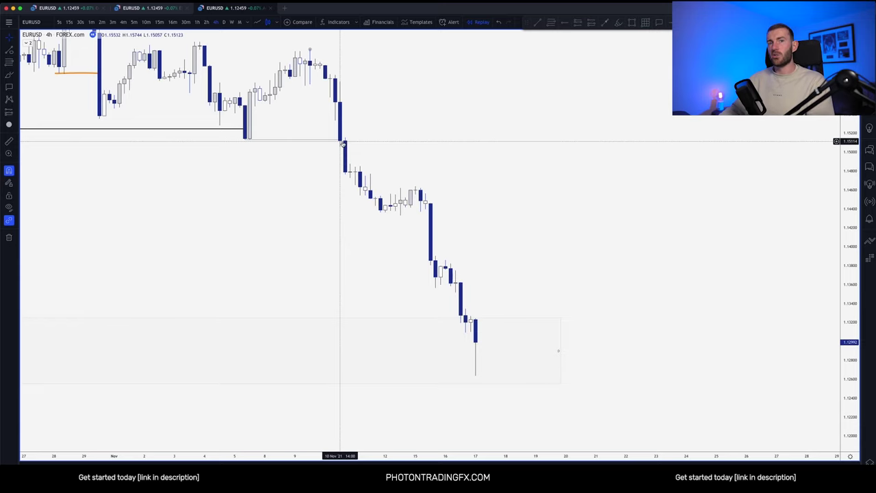
Brush over the bearish leg from the 10 Nov break to the 17 Nov low, and undo the stroke.
{"action": "left_click_drag", "start_coordinate": [429, 144], "coordinate": [420, 154]}
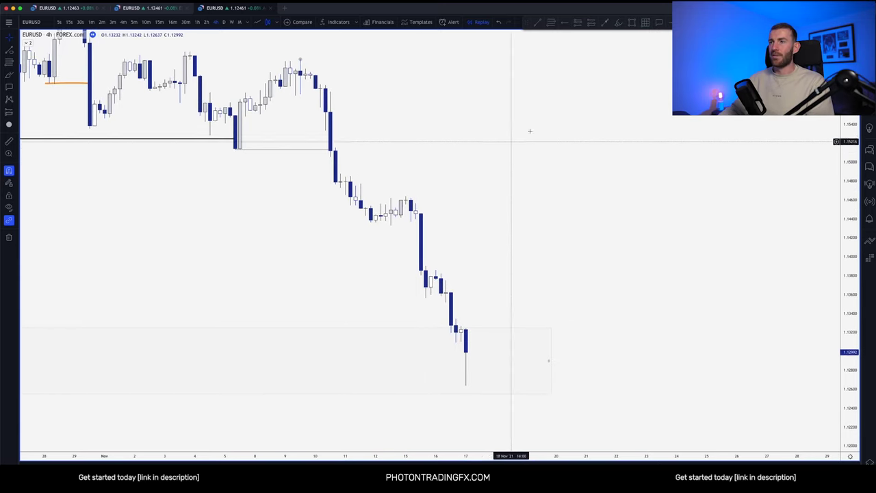
{"action": "mouse_move", "coordinate": [326, 152]}
{"action": "left_mouse_down"}
{"action": "mouse_move", "coordinate": [365, 219]}
{"action": "mouse_move", "coordinate": [413, 209]}
{"action": "mouse_move", "coordinate": [425, 295]}
{"action": "mouse_move", "coordinate": [441, 278]}
{"action": "mouse_move", "coordinate": [456, 340]}
{"action": "mouse_move", "coordinate": [466, 329]}
{"action": "mouse_move", "coordinate": [466, 380]}
{"action": "left_mouse_up"}
{"action": "key", "text": "super+z"}
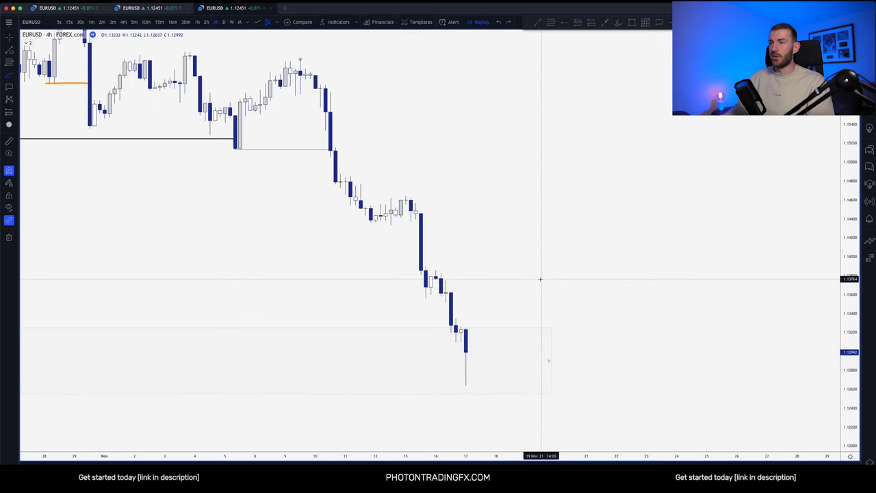
Draw a short horizontal line at 1.13269 from 16 to 17 Nov above the last pullback, and apply the 4H CHoCH template.
{"action": "key", "text": "alt+t"}
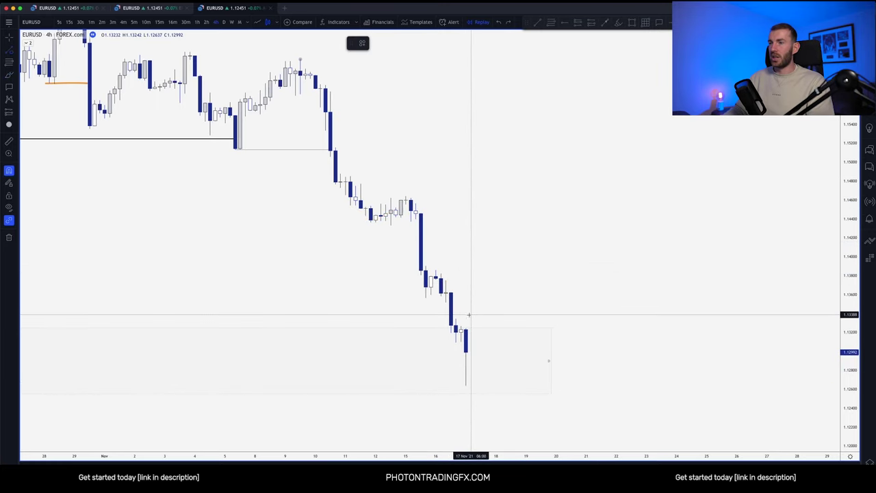
{"action": "left_click", "coordinate": [461, 325]}
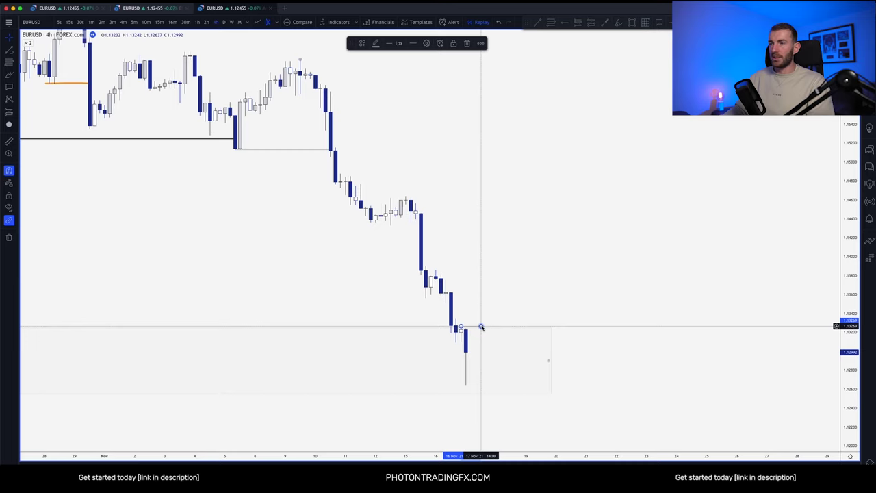
{"action": "left_click", "coordinate": [481, 326]}
{"action": "left_click", "coordinate": [362, 43]}
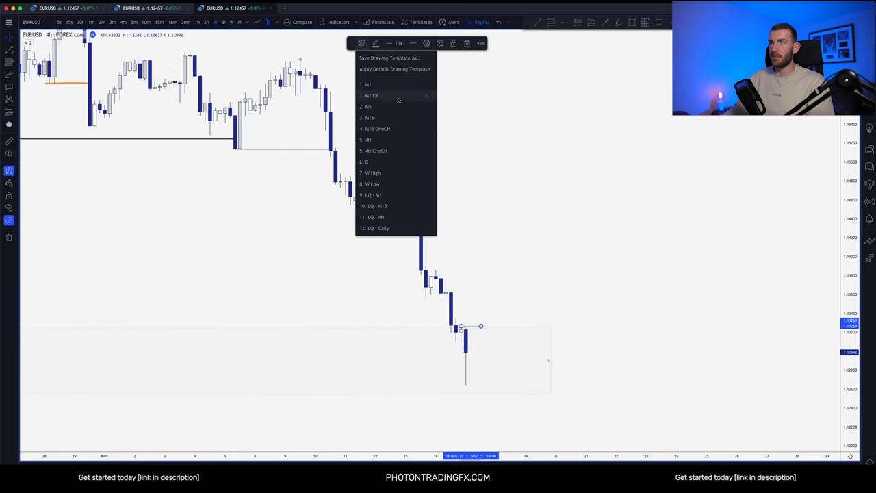
{"action": "left_click", "coordinate": [386, 150]}
{"action": "left_click", "coordinate": [430, 71]}
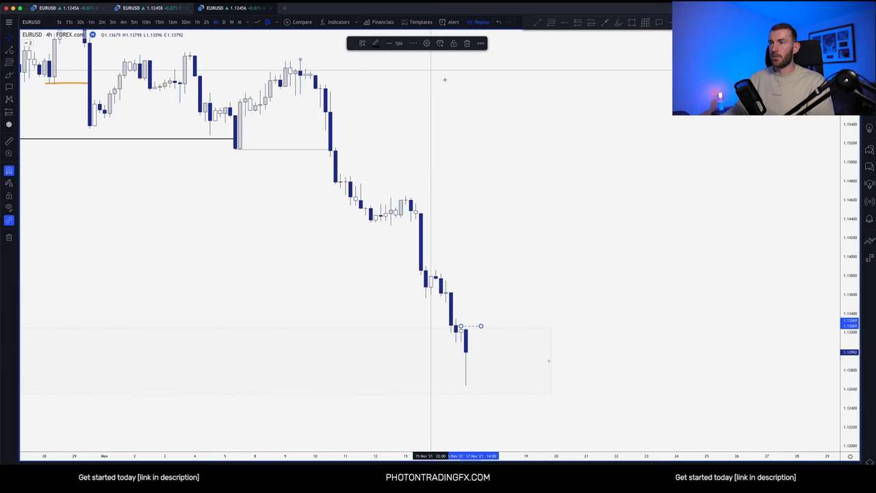
Shorten the demand zone so it ends at about 18 Nov 2021, just past the latest candle.
{"action": "left_click_drag", "start_coordinate": [551, 360], "coordinate": [505, 361]}
{"action": "left_click_drag", "start_coordinate": [568, 323], "coordinate": [639, 280]}
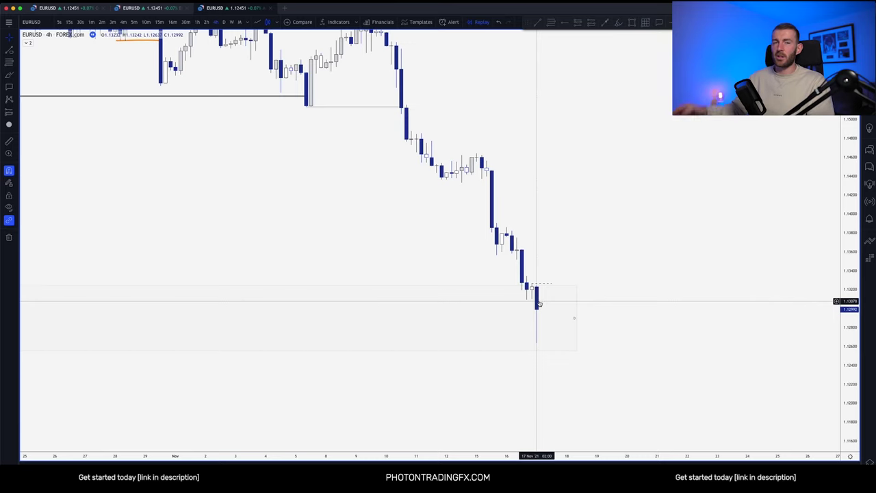
{"action": "scroll", "coordinate": [553, 245], "scroll_direction": "up", "scroll_amount": 2}
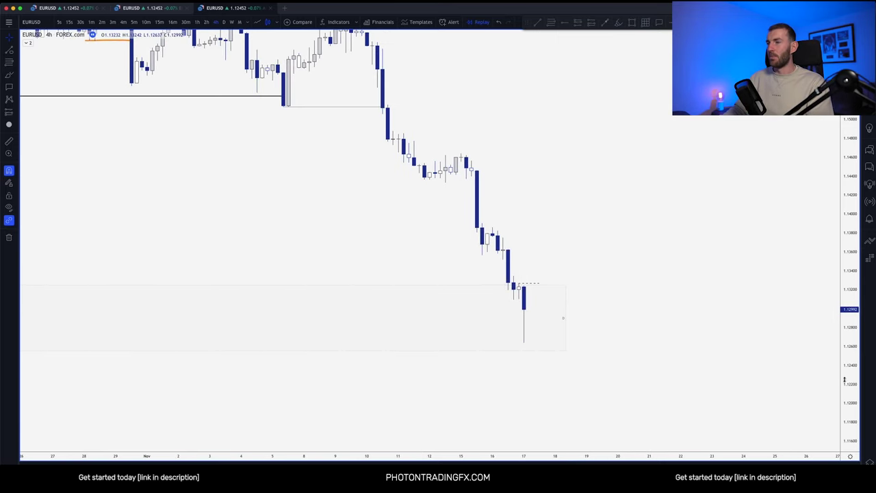
Draw a demand rectangle from the 10 Jul 2020 low, spanning 1.12549 to 1.12913, and apply the saved grey-filled template.
{"action": "left_click_drag", "start_coordinate": [845, 379], "coordinate": [844, 348]}
{"action": "left_click_drag", "start_coordinate": [671, 296], "coordinate": [669, 319]}
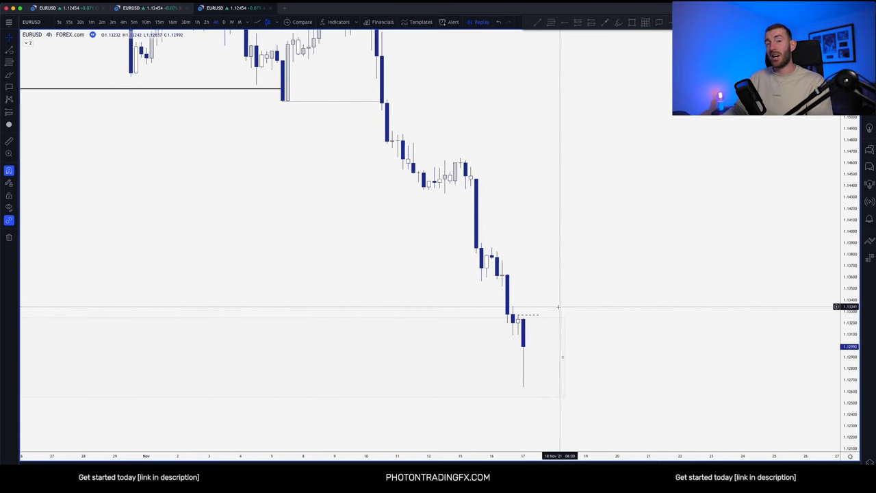
{"action": "scroll", "coordinate": [547, 297], "scroll_direction": "up", "scroll_amount": 2}
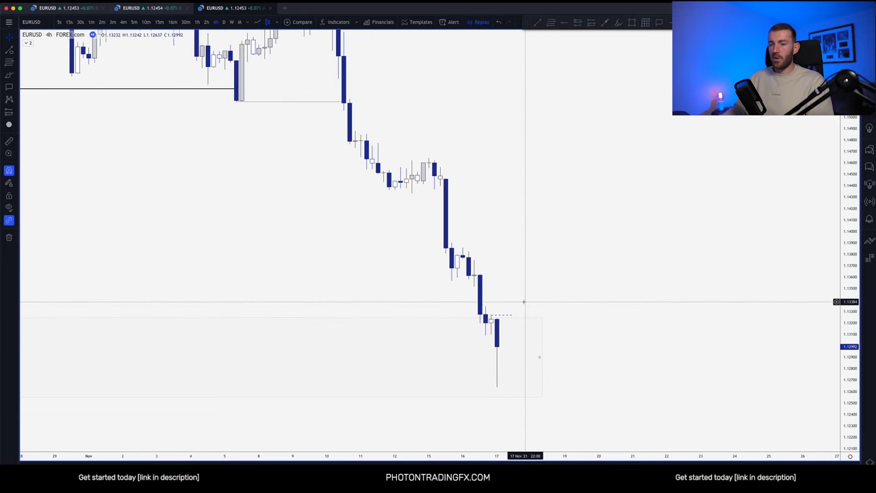
{"action": "scroll", "coordinate": [686, 313], "scroll_direction": "down", "scroll_amount": 3}
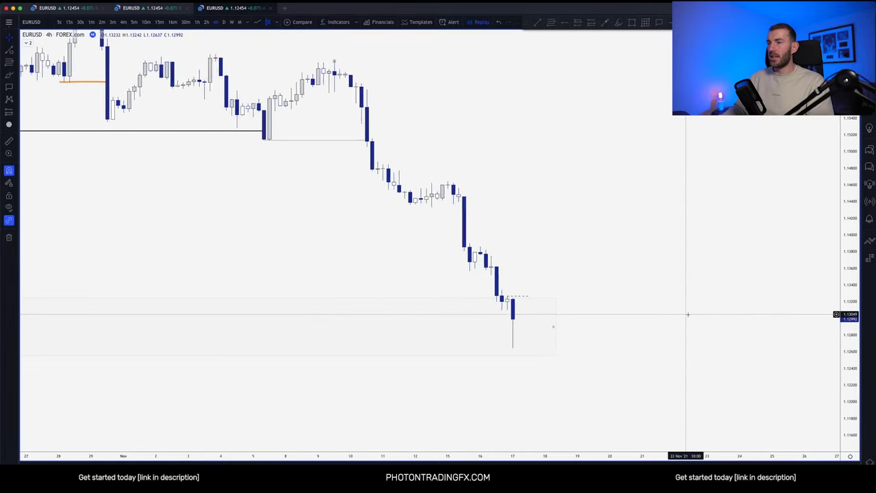
{"action": "scroll", "coordinate": [678, 313], "scroll_direction": "left", "scroll_amount": 10}
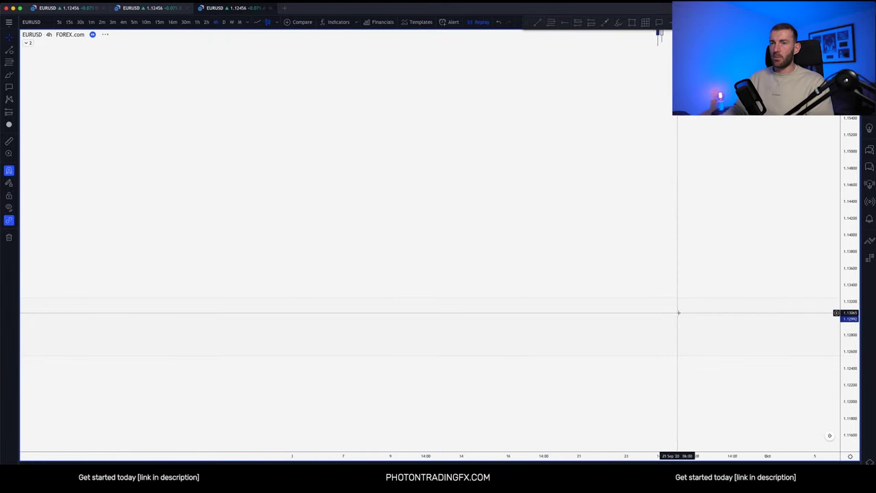
{"action": "scroll", "coordinate": [678, 312], "scroll_direction": "left", "scroll_amount": 10}
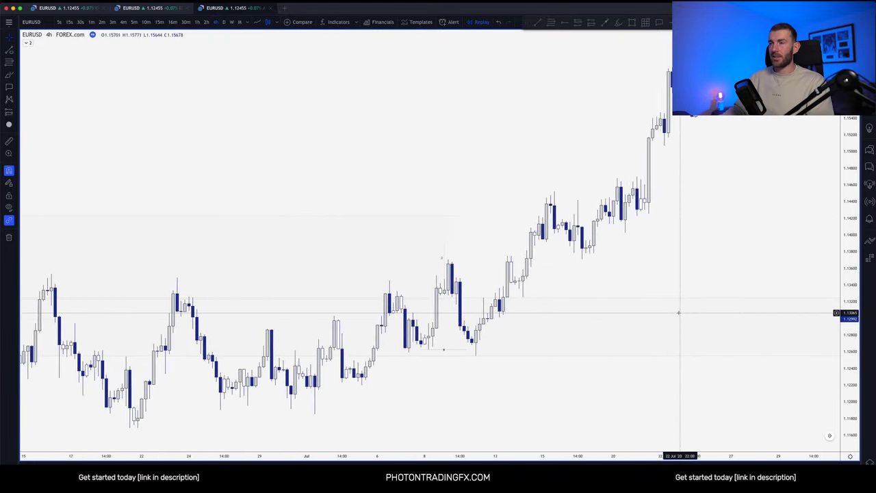
{"action": "scroll", "coordinate": [450, 337], "scroll_direction": "right", "scroll_amount": 5}
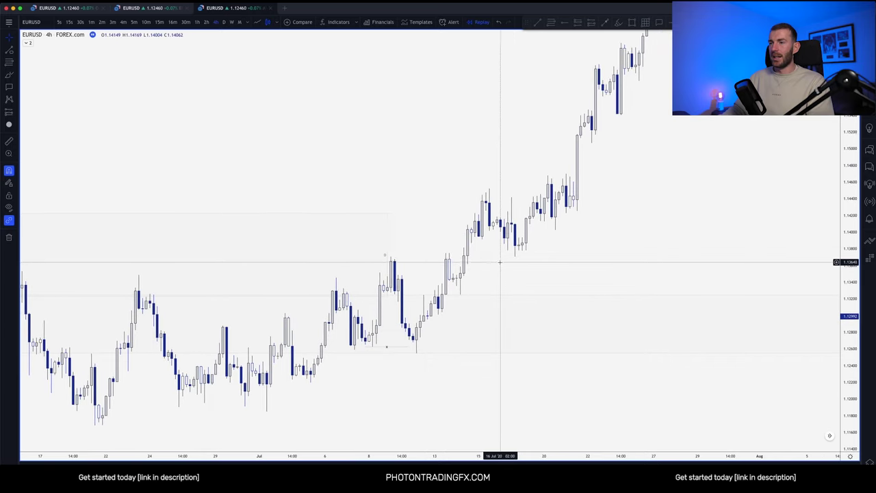
{"action": "left_click", "coordinate": [633, 22]}
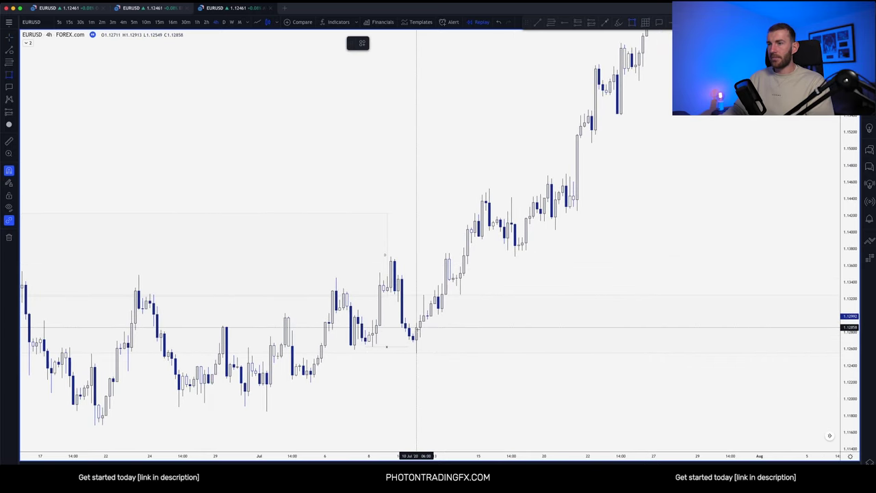
{"action": "mouse_move", "coordinate": [416, 322]}
{"action": "left_mouse_down"}
{"action": "mouse_move", "coordinate": [416, 353]}
{"action": "mouse_move", "coordinate": [444, 336]}
{"action": "mouse_move", "coordinate": [486, 337]}
{"action": "left_mouse_up"}
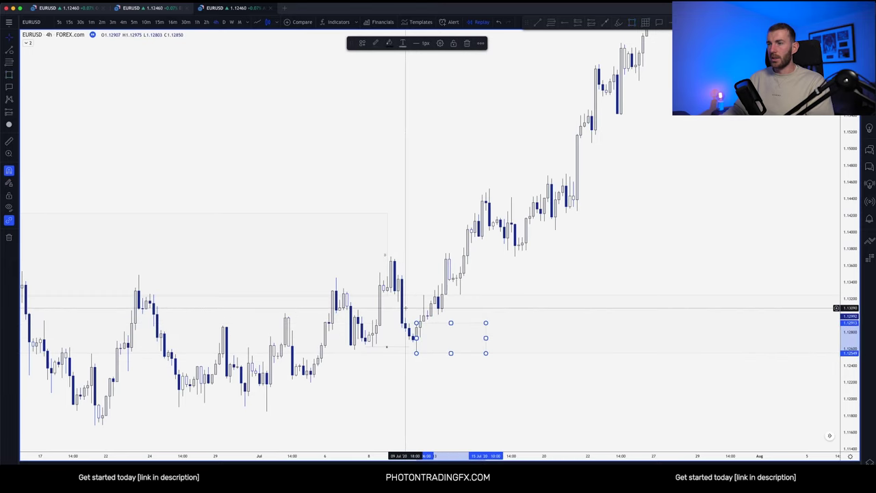
{"action": "left_click", "coordinate": [363, 43]}
{"action": "left_click", "coordinate": [373, 105]}
{"action": "left_click", "coordinate": [411, 121]}
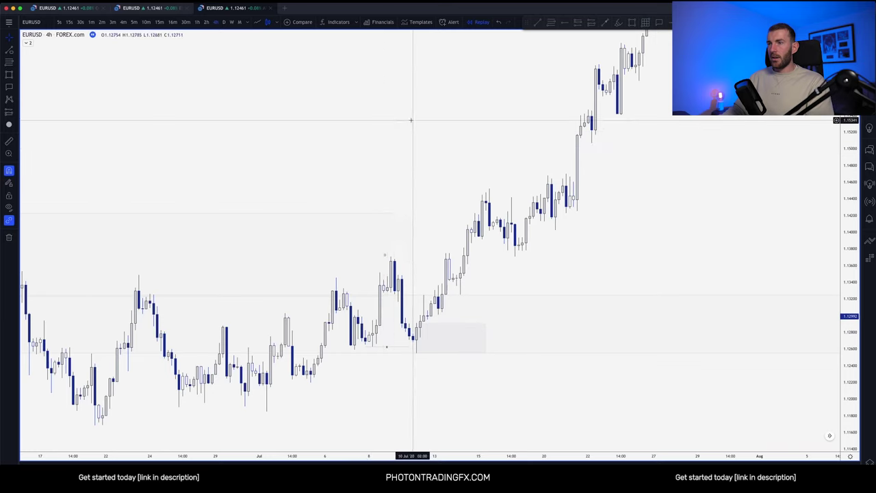
Extend the outer June 2020 supply zone so it ends on 9 Jul 2020.
{"action": "scroll", "coordinate": [489, 205], "scroll_direction": "down", "scroll_amount": 3}
{"action": "scroll", "coordinate": [551, 313], "scroll_direction": "down", "scroll_amount": 2}
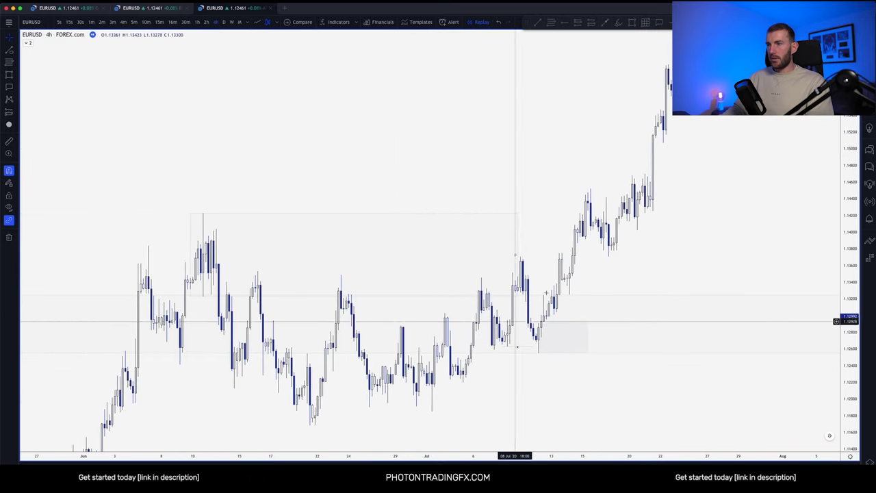
{"action": "left_click_drag", "start_coordinate": [513, 252], "coordinate": [528, 254]}
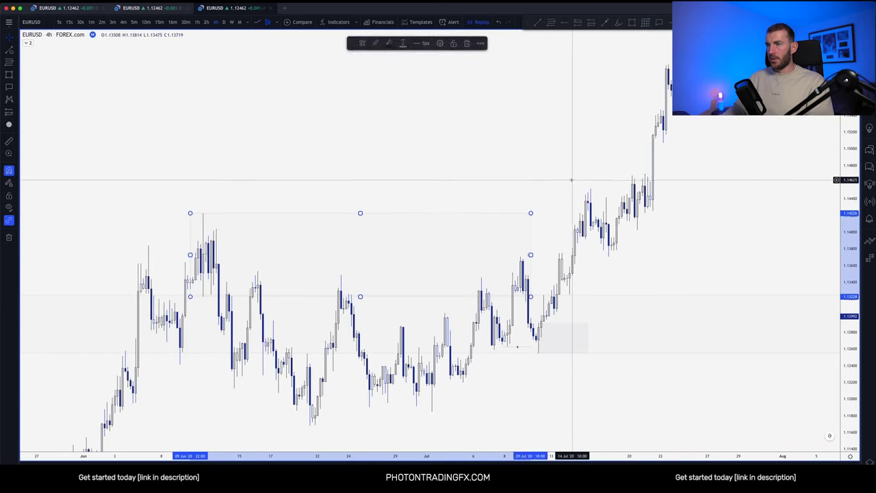
Copy the grey zone onto the 11 Jun 2020 supply candle, spanning about 1.1351 to 1.1403, and extend it to 9 Jul 2020.
{"action": "left_click", "coordinate": [548, 327]}
{"action": "left_click_drag", "start_coordinate": [548, 323], "coordinate": [357, 236]}
{"action": "left_click_drag", "start_coordinate": [357, 266], "coordinate": [216, 273]}
{"action": "left_click_drag", "start_coordinate": [216, 234], "coordinate": [215, 229]}
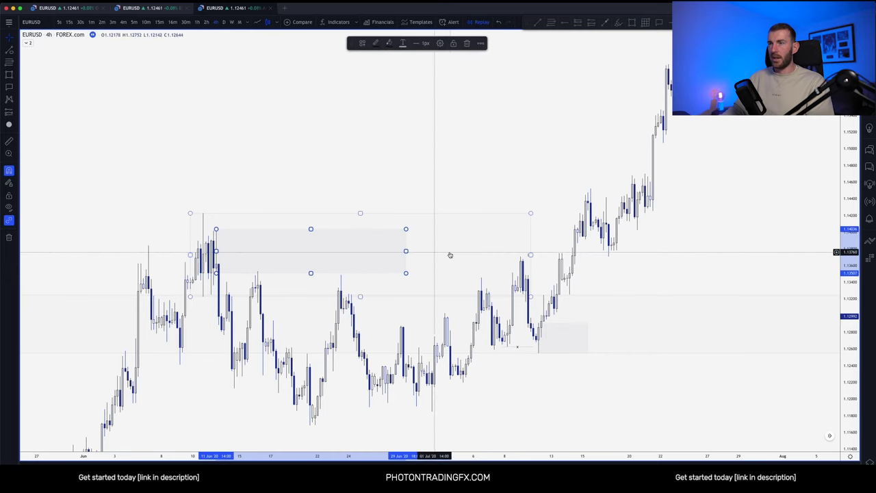
{"action": "left_click_drag", "start_coordinate": [405, 252], "coordinate": [477, 246]}
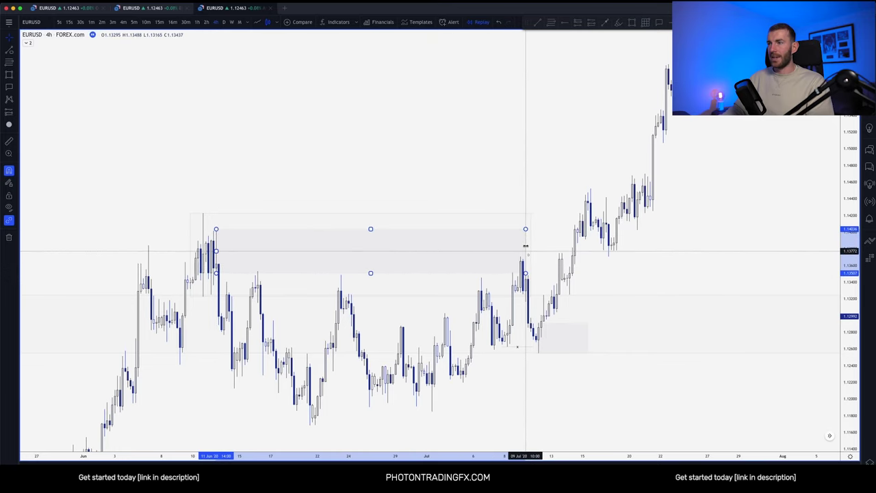
Extend the refined grey demand zone from July 2020 to just past the latest candle in mid-November 2021.
{"action": "left_click_drag", "start_coordinate": [541, 237], "coordinate": [443, 294]}
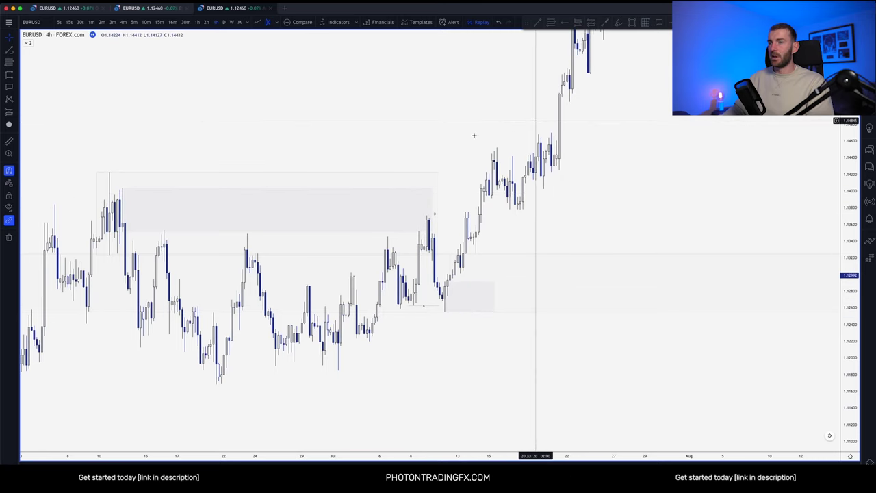
{"action": "left_click_drag", "start_coordinate": [712, 172], "coordinate": [537, 189]}
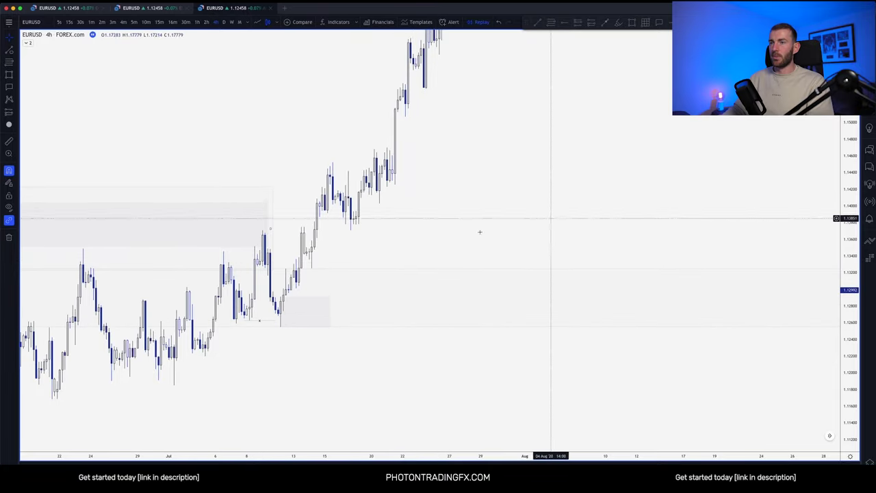
{"action": "left_click_drag", "start_coordinate": [331, 311], "coordinate": [838, 312]}
{"action": "scroll", "coordinate": [628, 193], "scroll_direction": "down", "scroll_amount": 10}
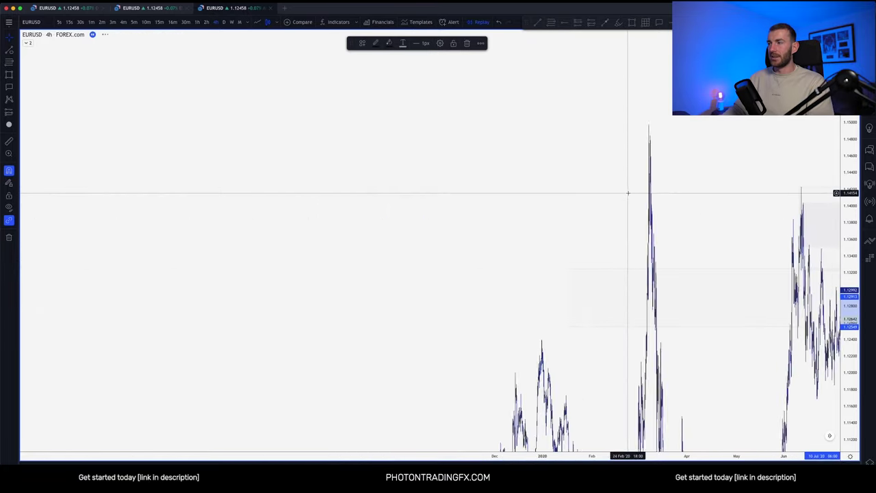
{"action": "scroll", "coordinate": [627, 193], "scroll_direction": "down", "scroll_amount": 3}
{"action": "scroll", "coordinate": [626, 191], "scroll_direction": "up", "scroll_amount": 3}
{"action": "scroll", "coordinate": [568, 198], "scroll_direction": "right", "scroll_amount": 10}
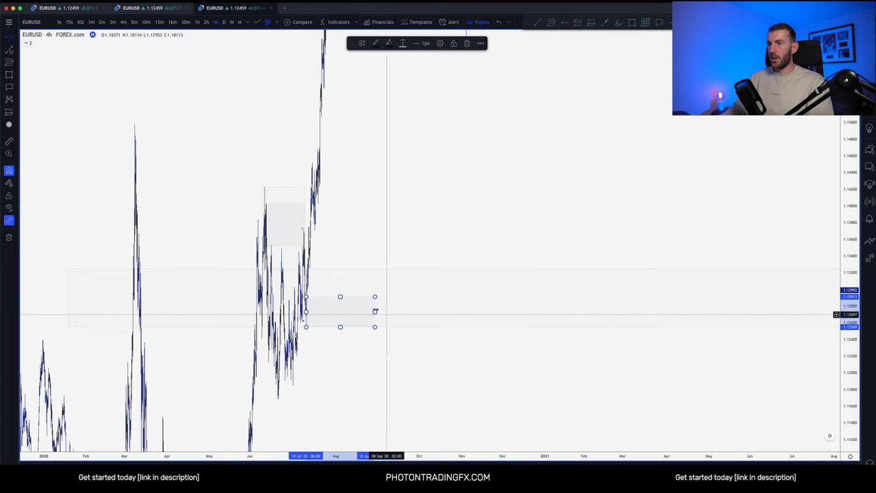
{"action": "left_click_drag", "start_coordinate": [375, 311], "coordinate": [752, 311]}
{"action": "scroll", "coordinate": [586, 157], "scroll_direction": "right", "scroll_amount": 10}
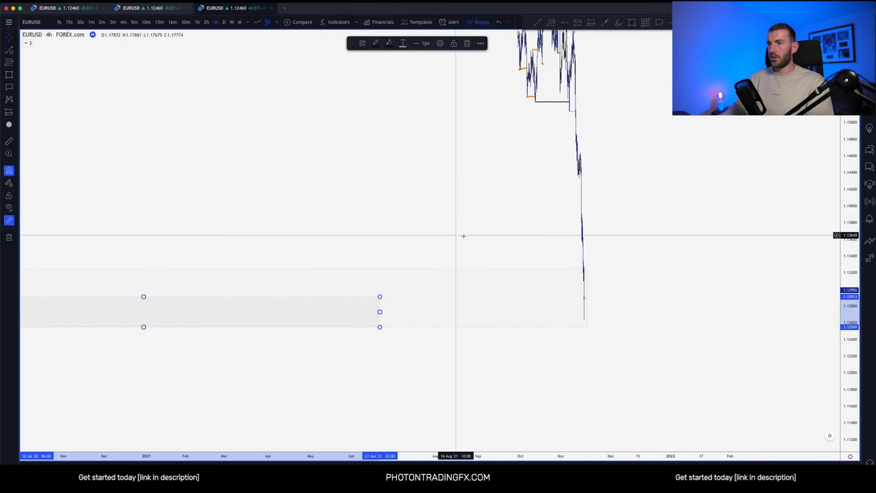
{"action": "left_click_drag", "start_coordinate": [379, 312], "coordinate": [586, 311]}
{"action": "left_click", "coordinate": [645, 265]}
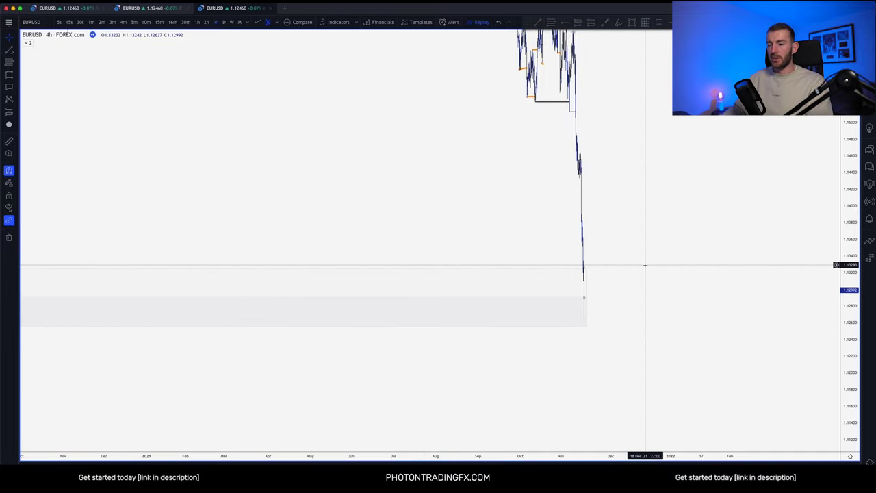
Advance the bar replay by two 4-hour candles on 17 Nov 2021.
{"action": "scroll", "coordinate": [645, 264], "scroll_direction": "up", "scroll_amount": 10}
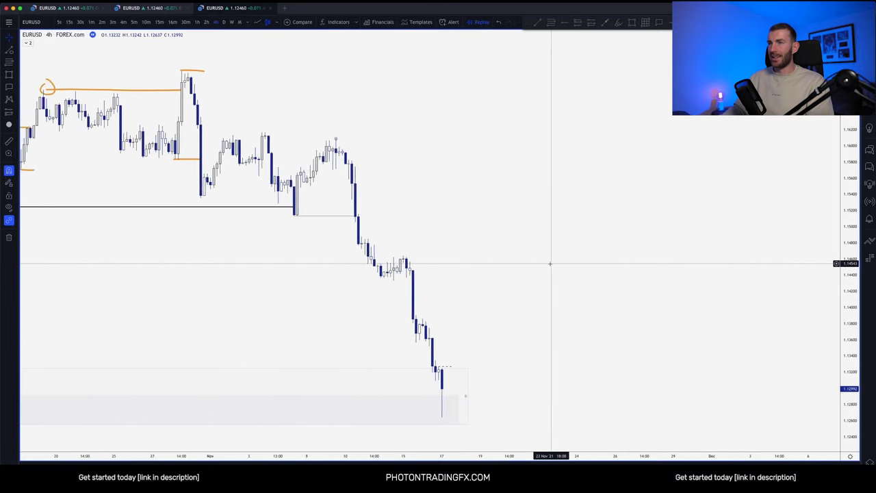
{"action": "scroll", "coordinate": [550, 263], "scroll_direction": "left", "scroll_amount": 5}
{"action": "scroll", "coordinate": [583, 247], "scroll_direction": "up", "scroll_amount": 5}
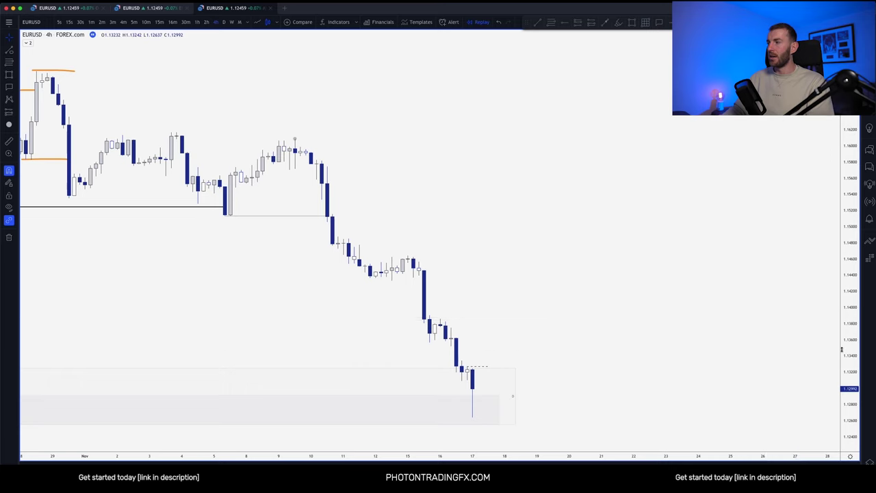
{"action": "left_click_drag", "start_coordinate": [842, 349], "coordinate": [811, 260]}
{"action": "left_click_drag", "start_coordinate": [645, 329], "coordinate": [645, 184]}
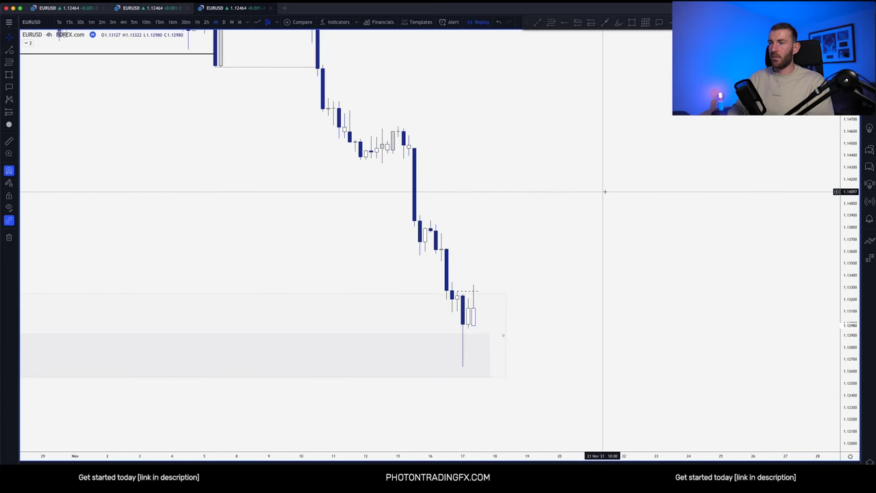
Shorten the dashed 4H CHoCH line so it ends at the 17 Nov candle that wicks through it.
{"action": "scroll", "coordinate": [537, 189], "scroll_direction": "up", "scroll_amount": 2}
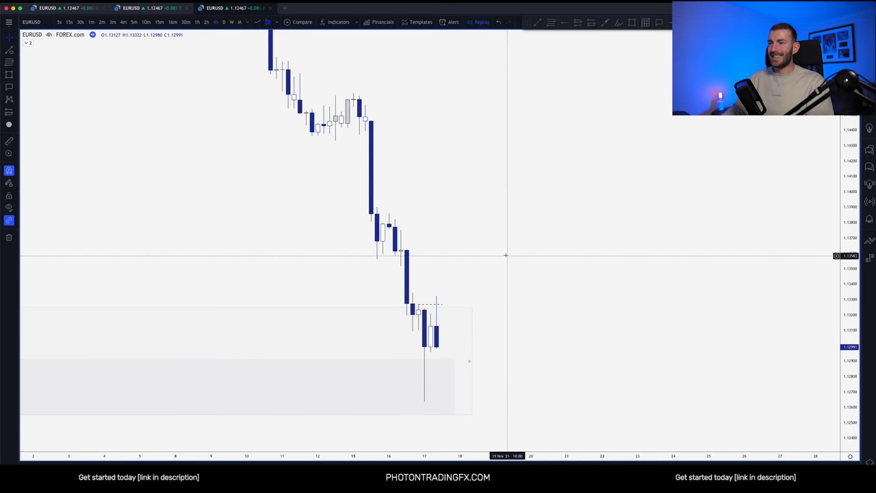
{"action": "scroll", "coordinate": [584, 209], "scroll_direction": "up", "scroll_amount": 2}
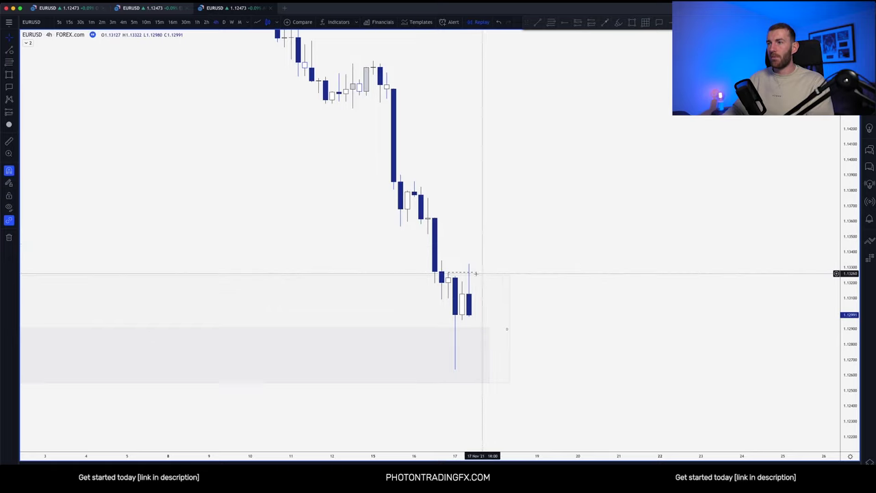
{"action": "left_click_drag", "start_coordinate": [475, 272], "coordinate": [470, 275]}
{"action": "left_click", "coordinate": [476, 243]}
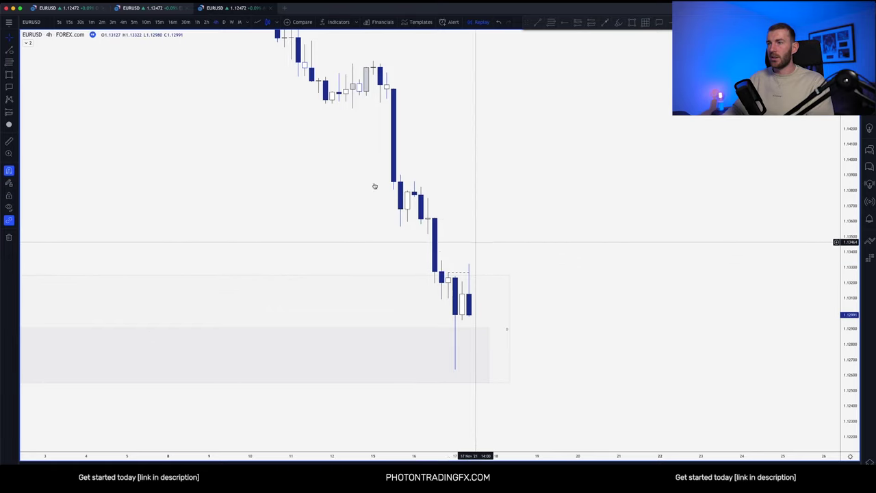
Switch the chart to the 15-minute timeframe and enlarge the price scale around the 17 Nov candles.
{"action": "left_click", "coordinate": [159, 22]}
{"action": "scroll", "coordinate": [621, 258], "scroll_direction": "down", "scroll_amount": 5}
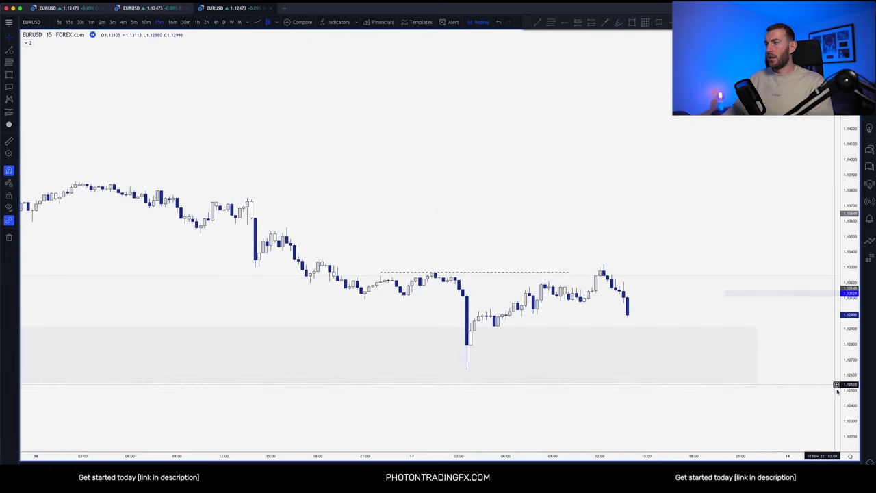
{"action": "left_click_drag", "start_coordinate": [847, 381], "coordinate": [851, 222]}
{"action": "left_click_drag", "start_coordinate": [751, 256], "coordinate": [705, 164]}
Re-anchor the dashed line from the 17 Nov 01:30 high to the 12:00 candle that breaks it, and apply the M15 template.
{"action": "left_click_drag", "start_coordinate": [336, 209], "coordinate": [389, 210]}
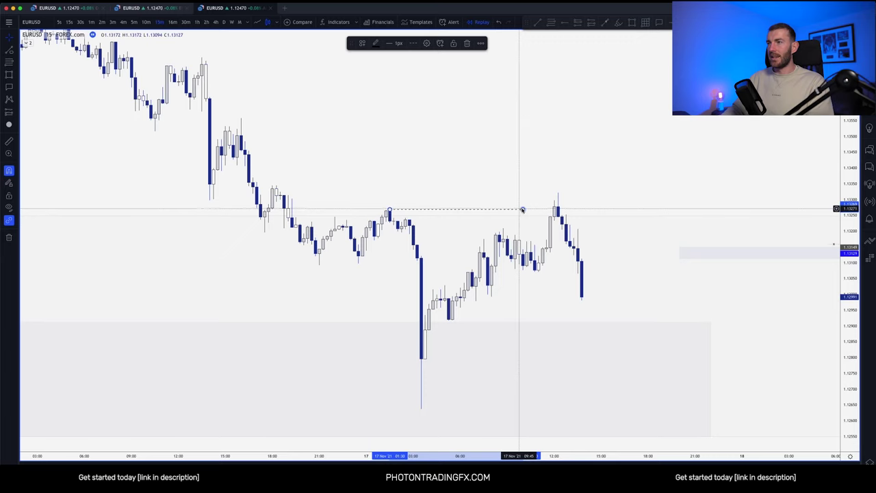
{"action": "left_click_drag", "start_coordinate": [522, 208], "coordinate": [554, 211]}
{"action": "left_click", "coordinate": [362, 43]}
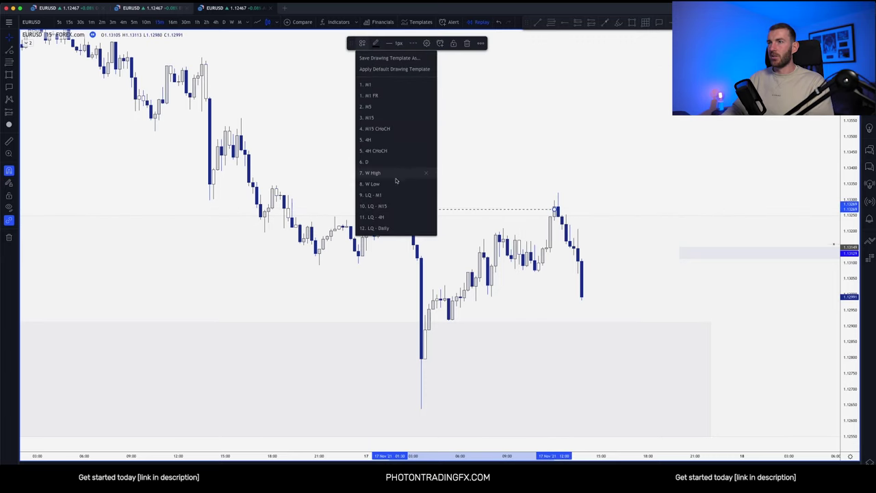
{"action": "left_click", "coordinate": [383, 119]}
Shorten the inner and outer demand zones to end at about 05:30 and 07:30 on 17 Nov 2021.
{"action": "left_click_drag", "start_coordinate": [607, 175], "coordinate": [602, 144]}
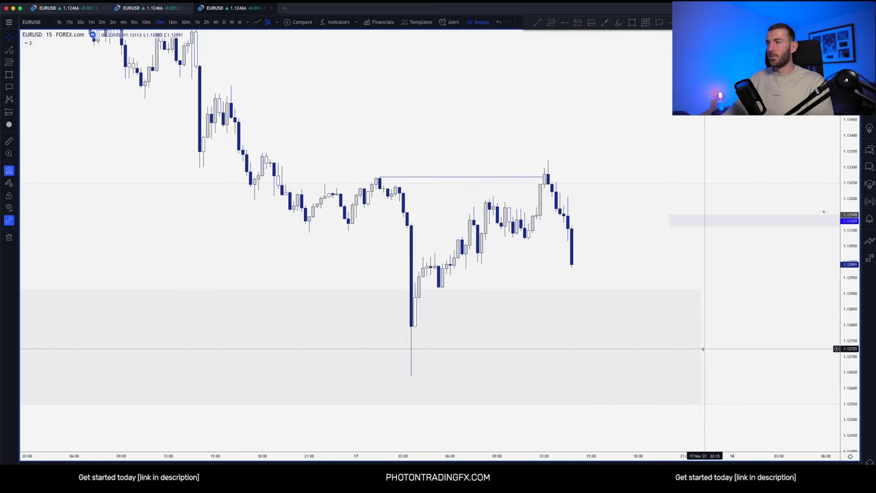
{"action": "left_click_drag", "start_coordinate": [702, 349], "coordinate": [445, 347]}
{"action": "scroll", "coordinate": [452, 326], "scroll_direction": "down", "scroll_amount": 5}
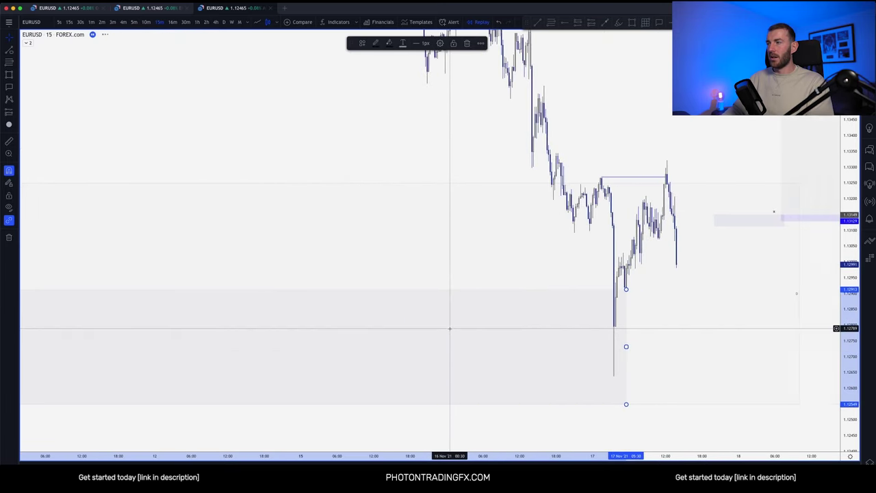
{"action": "scroll", "coordinate": [451, 327], "scroll_direction": "right", "scroll_amount": 10}
{"action": "left_click_drag", "start_coordinate": [366, 294], "coordinate": [205, 291]}
{"action": "left_click_drag", "start_coordinate": [328, 294], "coordinate": [648, 284]}
{"action": "scroll", "coordinate": [650, 270], "scroll_direction": "up", "scroll_amount": 6}
{"action": "left_click_drag", "start_coordinate": [443, 294], "coordinate": [585, 303]}
{"action": "scroll", "coordinate": [584, 286], "scroll_direction": "up", "scroll_amount": 3}
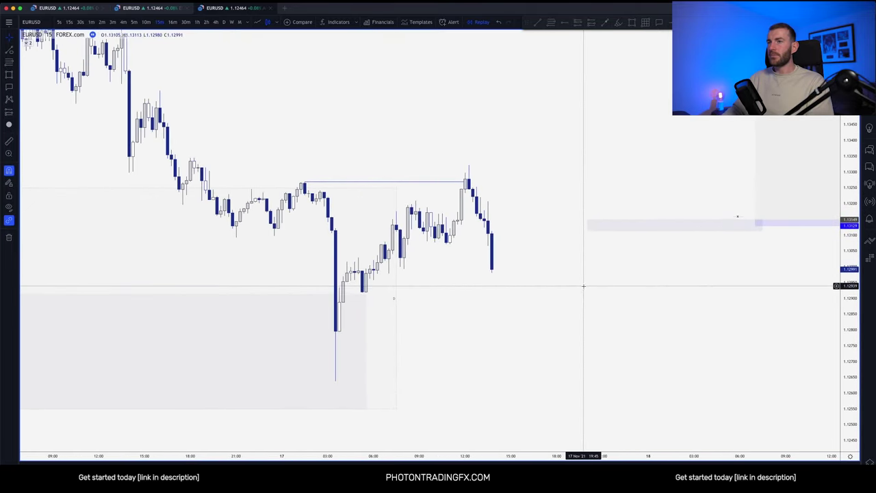
Brush a line under the 16 Nov low near 14:00, trace the swings to the 17 Nov high, and undo the swing trace.
{"action": "left_click", "coordinate": [722, 23]}
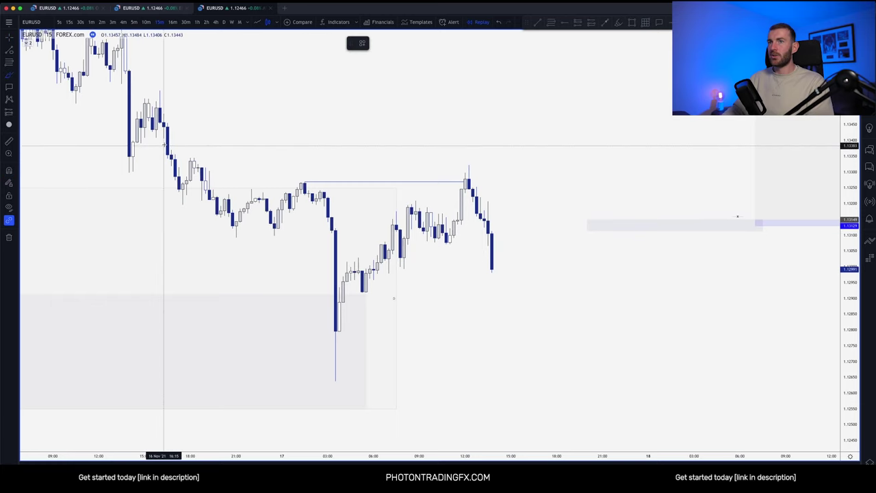
{"action": "mouse_move", "coordinate": [119, 170]}
{"action": "left_mouse_down"}
{"action": "mouse_move", "coordinate": [175, 170]}
{"action": "mouse_move", "coordinate": [121, 171]}
{"action": "mouse_move", "coordinate": [155, 92]}
{"action": "mouse_move", "coordinate": [237, 236]}
{"action": "mouse_move", "coordinate": [308, 185]}
{"action": "left_mouse_up"}
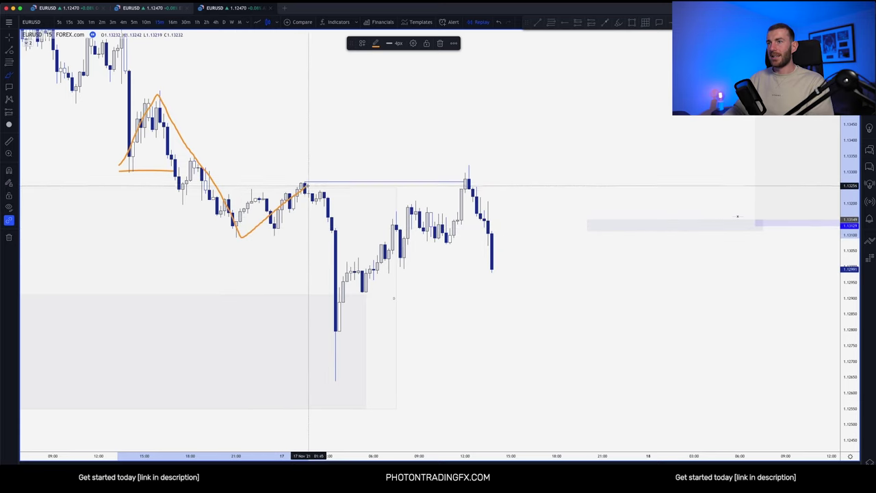
{"action": "key", "text": "super+z"}
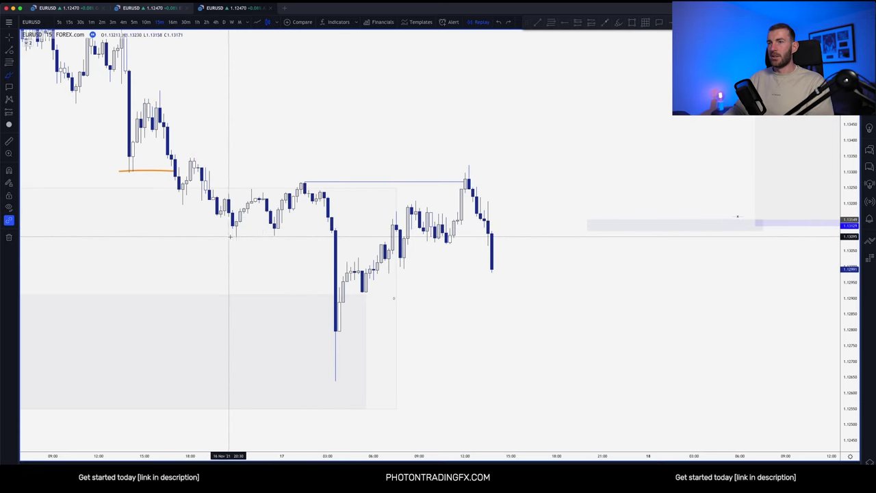
Brush a line under the twin lows late on 16 Nov and circle the 17 Nov swing high at the M15 line's start.
{"action": "left_click_drag", "start_coordinate": [230, 236], "coordinate": [316, 237]}
{"action": "mouse_move", "coordinate": [306, 174]}
{"action": "left_mouse_down"}
{"action": "mouse_move", "coordinate": [292, 179]}
{"action": "mouse_move", "coordinate": [305, 174]}
{"action": "left_mouse_up"}
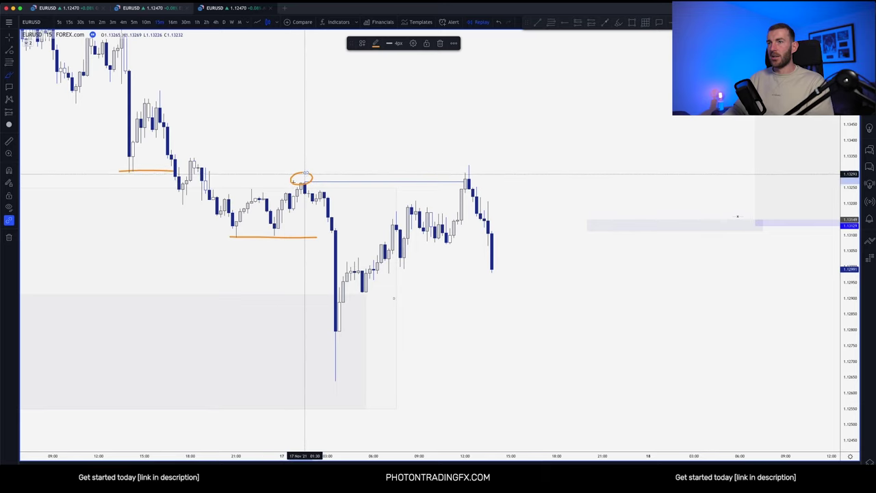
Brush a trace up from the twin lows, circle the early 17 Nov swing high again, and undo these marks.
{"action": "left_click_drag", "start_coordinate": [234, 236], "coordinate": [262, 221]}
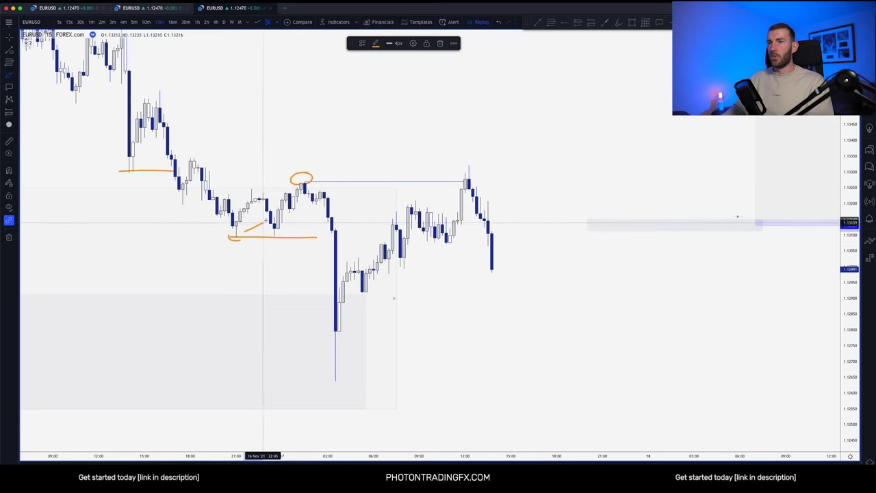
{"action": "key", "text": "super+z"}
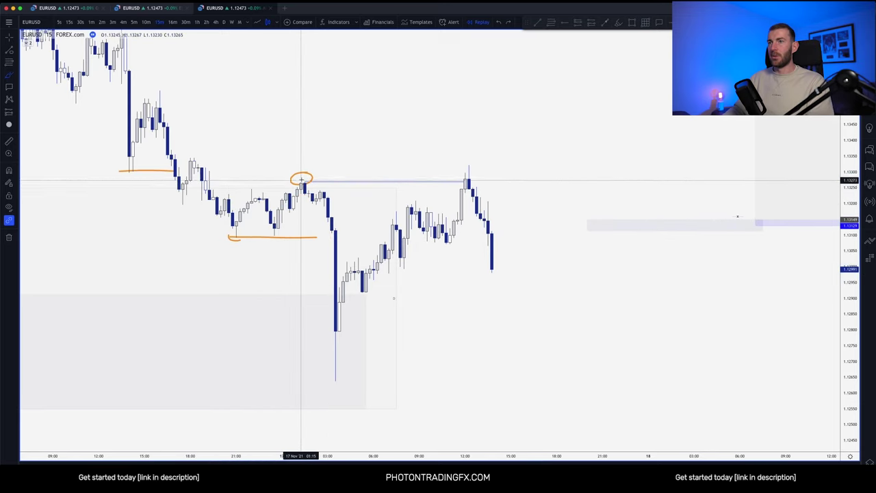
{"action": "mouse_move", "coordinate": [307, 174]}
{"action": "left_mouse_down"}
{"action": "mouse_move", "coordinate": [292, 176]}
{"action": "mouse_move", "coordinate": [312, 181]}
{"action": "left_mouse_up"}
{"action": "key", "text": "super+z"}
{"action": "key", "text": "super+z"}
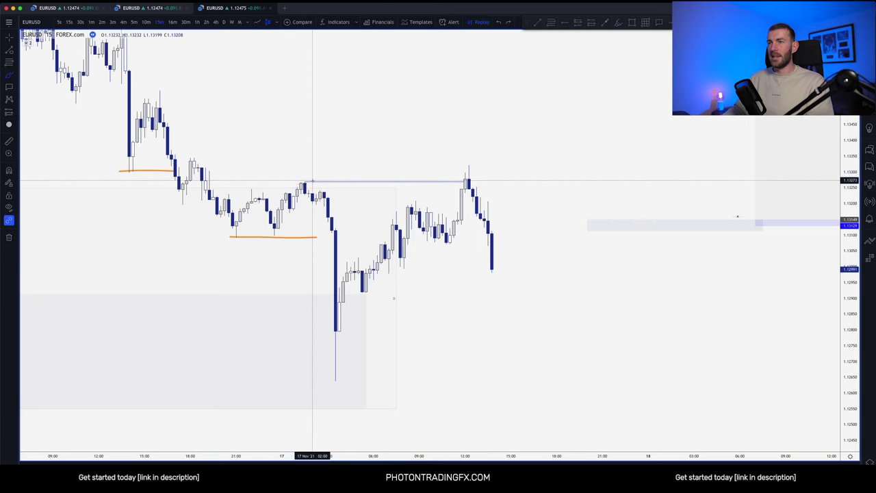
Circle the 17 Nov 12:15 high with the brush and undo all remaining brush marks.
{"action": "mouse_move", "coordinate": [305, 181]}
{"action": "left_mouse_down"}
{"action": "mouse_move", "coordinate": [476, 182]}
{"action": "mouse_move", "coordinate": [467, 172]}
{"action": "mouse_move", "coordinate": [483, 167]}
{"action": "left_mouse_up"}
{"action": "key", "text": "super+z"}
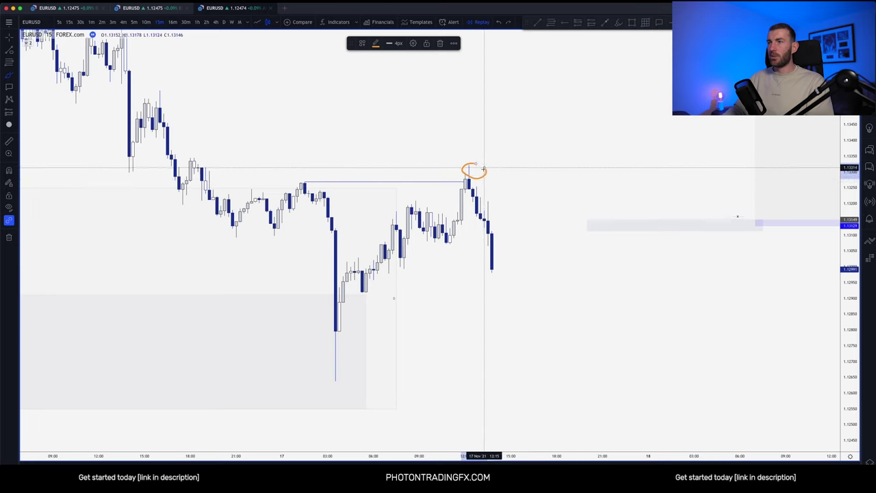
{"action": "key", "text": "super+z"}
Brush marks at the 17 Nov 14:00 low, beyond the 12:15 high and along the M15 line, undoing the circle on its break.
{"action": "left_click_drag", "start_coordinate": [846, 316], "coordinate": [839, 257]}
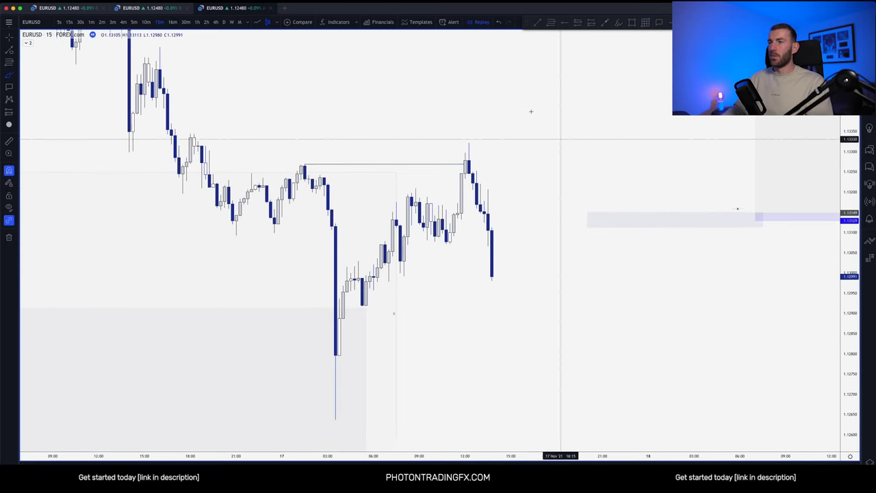
{"action": "scroll", "coordinate": [458, 104], "scroll_direction": "up", "scroll_amount": 3}
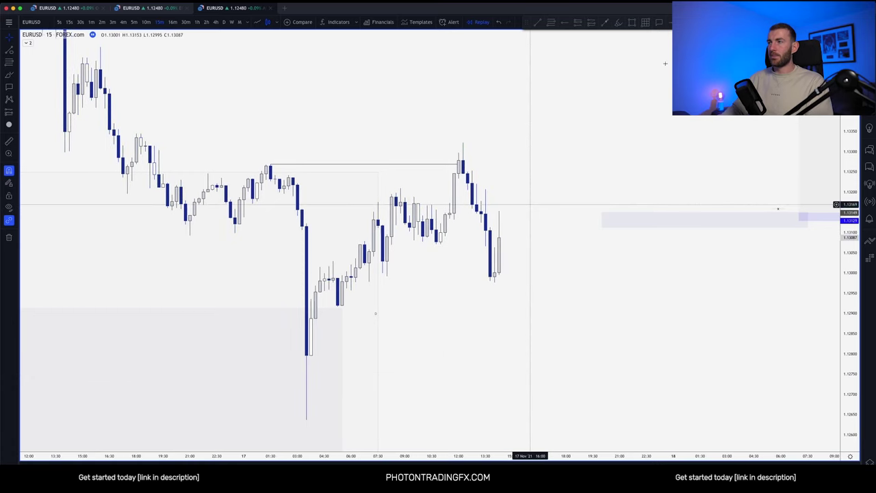
{"action": "left_click", "coordinate": [619, 22]}
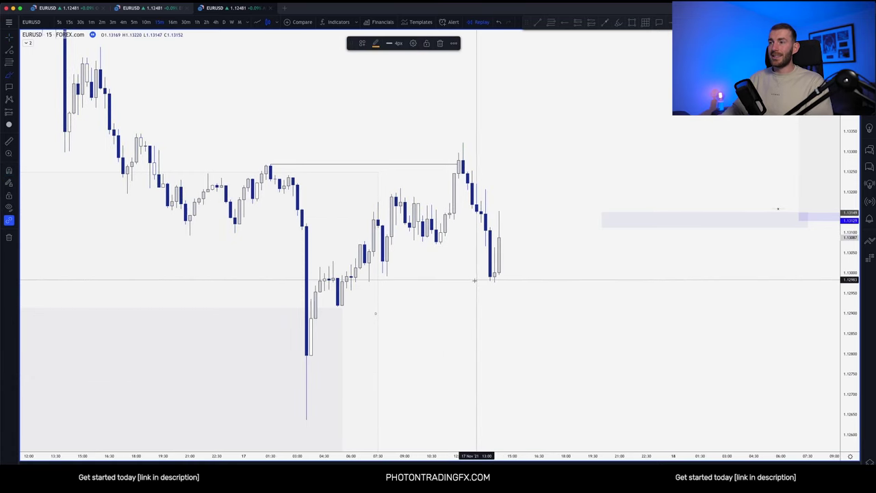
{"action": "left_click_drag", "start_coordinate": [476, 281], "coordinate": [510, 285]}
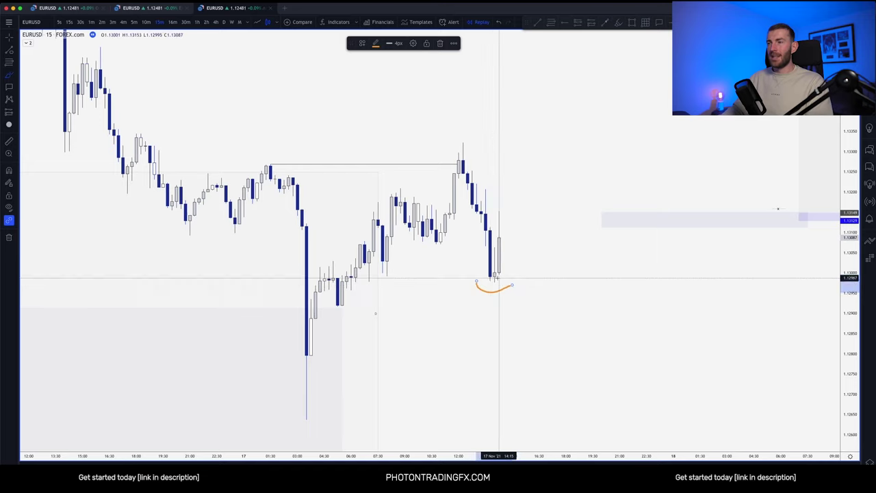
{"action": "mouse_move", "coordinate": [464, 143]}
{"action": "left_mouse_down"}
{"action": "mouse_move", "coordinate": [580, 143]}
{"action": "mouse_move", "coordinate": [545, 127]}
{"action": "mouse_move", "coordinate": [566, 119]}
{"action": "left_mouse_up"}
{"action": "key", "text": "ctrl+z"}
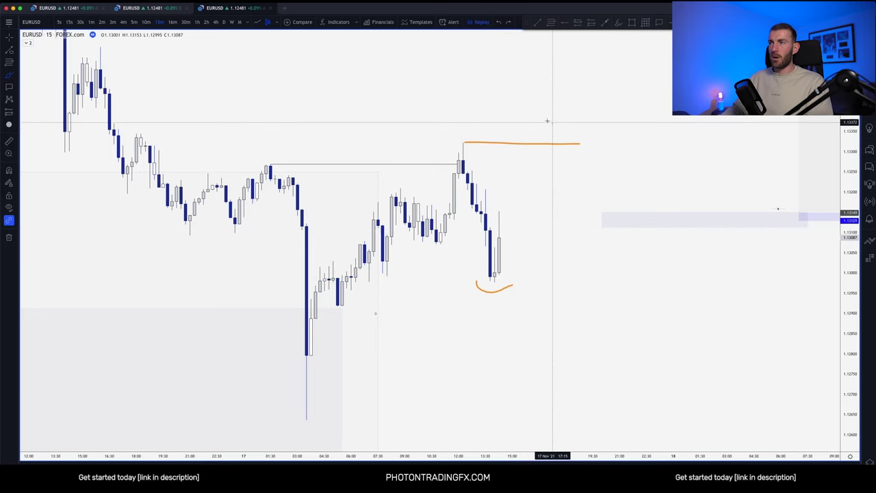
{"action": "mouse_move", "coordinate": [550, 122]}
{"action": "left_mouse_down"}
{"action": "mouse_move", "coordinate": [567, 124]}
{"action": "mouse_move", "coordinate": [557, 119]}
{"action": "left_mouse_up"}
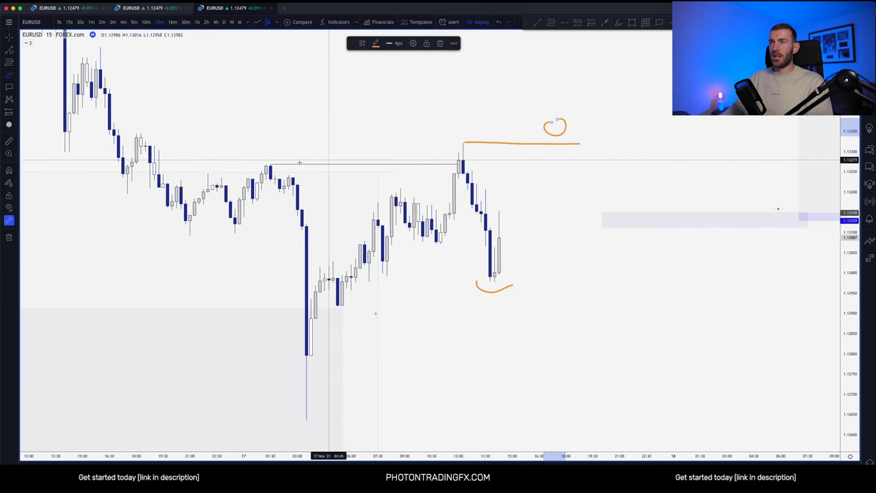
{"action": "left_click_drag", "start_coordinate": [267, 165], "coordinate": [442, 164]}
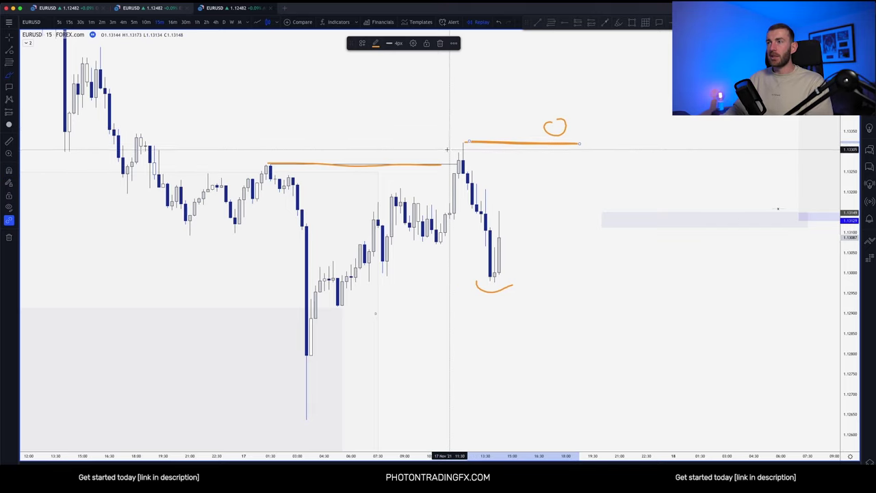
{"action": "mouse_move", "coordinate": [452, 147]}
{"action": "left_mouse_down"}
{"action": "mouse_move", "coordinate": [469, 152]}
{"action": "mouse_move", "coordinate": [449, 149]}
{"action": "left_mouse_up"}
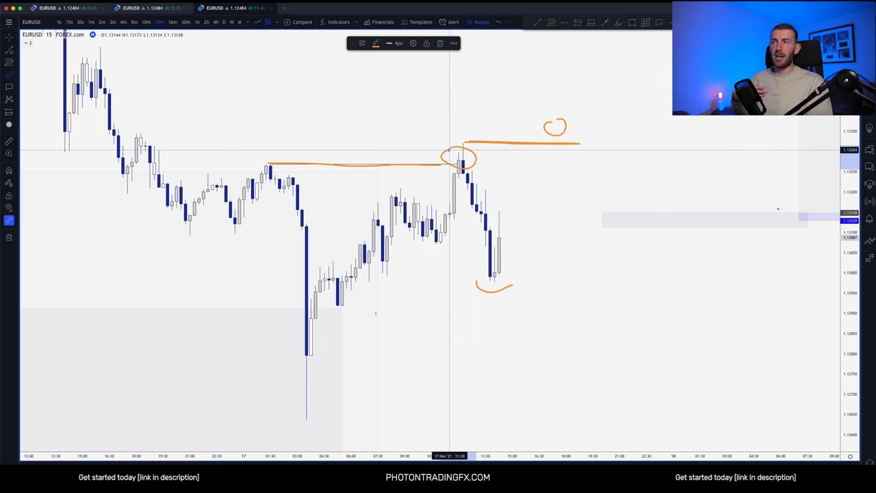
{"action": "key", "text": "super+z"}
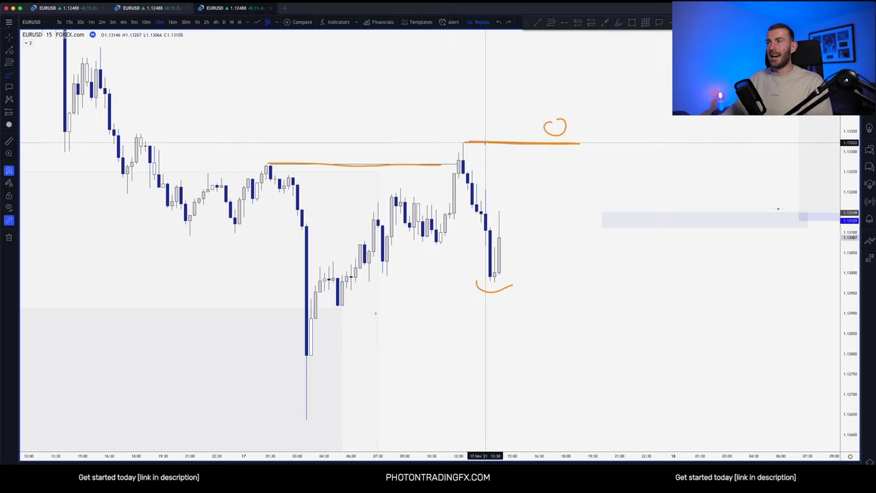
Delete the brushed circle, the two brushed lines and the curve under the 17 Nov 14:00 low.
{"action": "left_click", "coordinate": [562, 120], "text": "super"}
{"action": "key", "text": "BackSpace"}
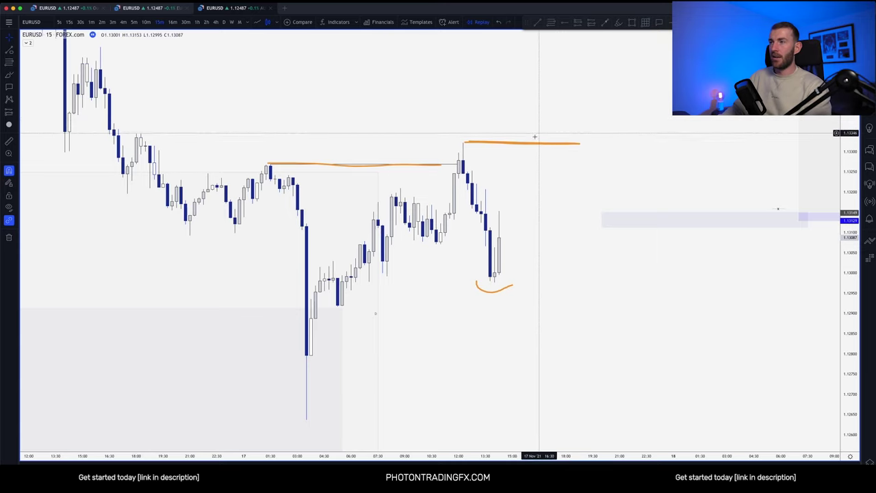
{"action": "left_click", "coordinate": [420, 166]}
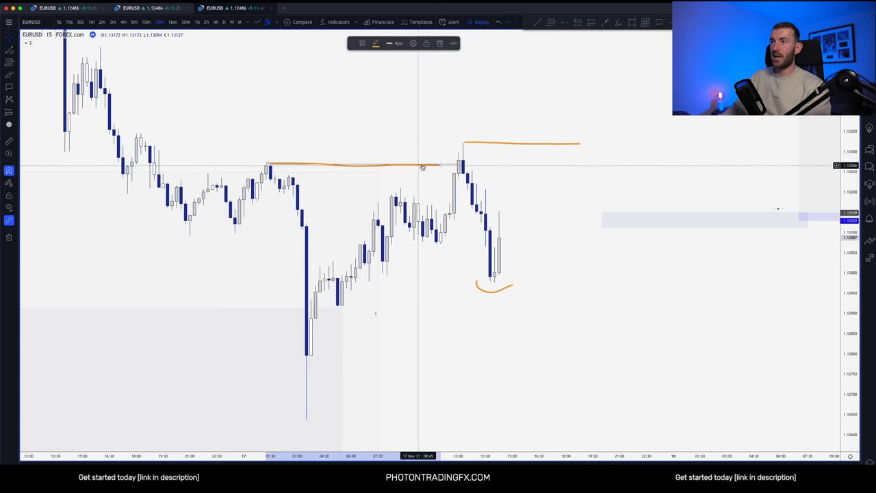
{"action": "key", "text": "BackSpace"}
{"action": "left_click", "coordinate": [505, 143]}
{"action": "key", "text": "BackSpace"}
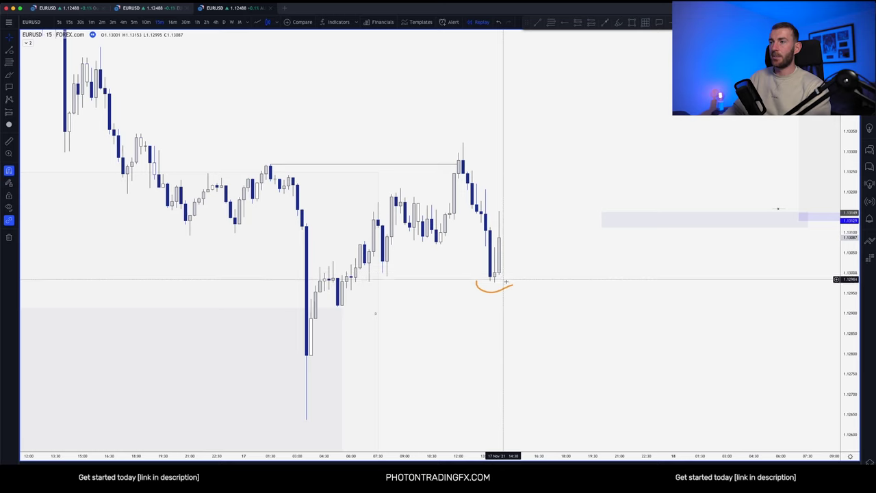
{"action": "left_click", "coordinate": [508, 286]}
{"action": "key", "text": "BackSpace"}
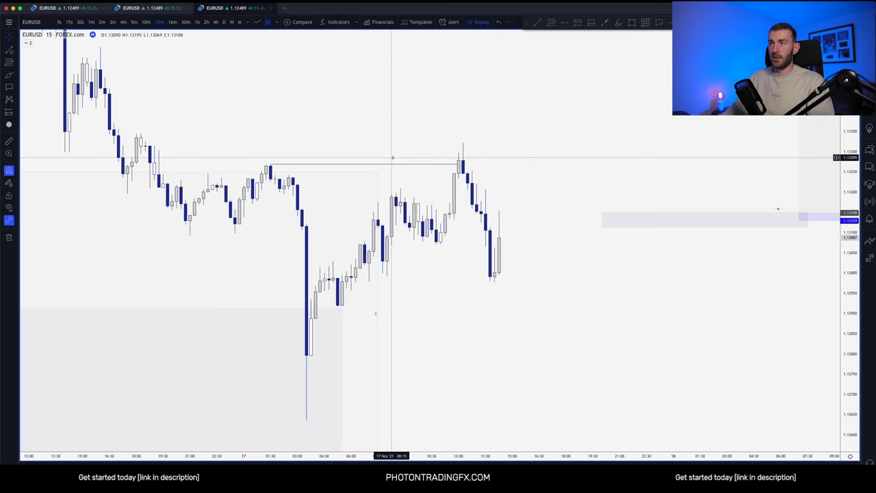
Copy the M15 structure line to the 17 Nov 12:15 high and level its far end.
{"action": "left_click_drag", "start_coordinate": [392, 164], "coordinate": [543, 138]}
{"action": "left_click_drag", "start_coordinate": [420, 139], "coordinate": [463, 143]}
{"action": "left_click_drag", "start_coordinate": [604, 141], "coordinate": [606, 143]}
{"action": "left_click", "coordinate": [596, 123]}
Advance the replay to about 02:45 on 18 Nov and end the 12:15 high's line at the 02:00 candle that breaks it.
{"action": "key", "text": "shift+Right"}
{"action": "key", "text": "shift+Right"}
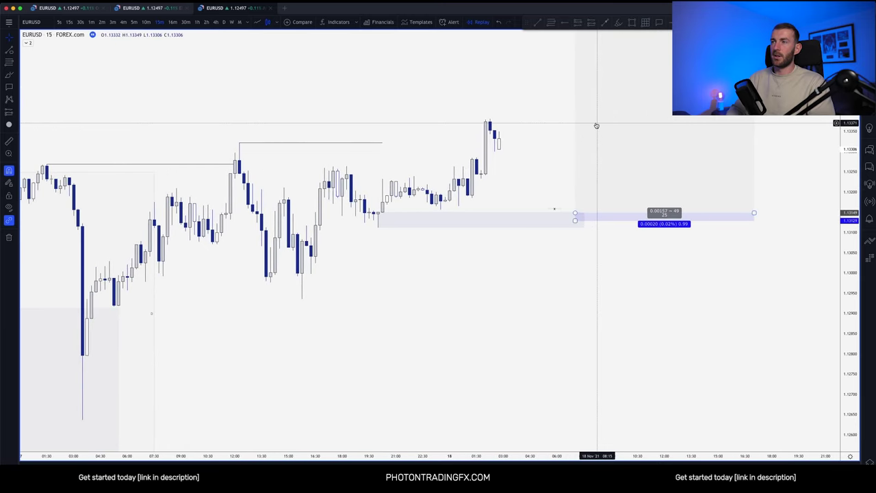
{"action": "left_click_drag", "start_coordinate": [383, 142], "coordinate": [480, 143]}
{"action": "scroll", "coordinate": [369, 154], "scroll_direction": "down", "scroll_amount": 2}
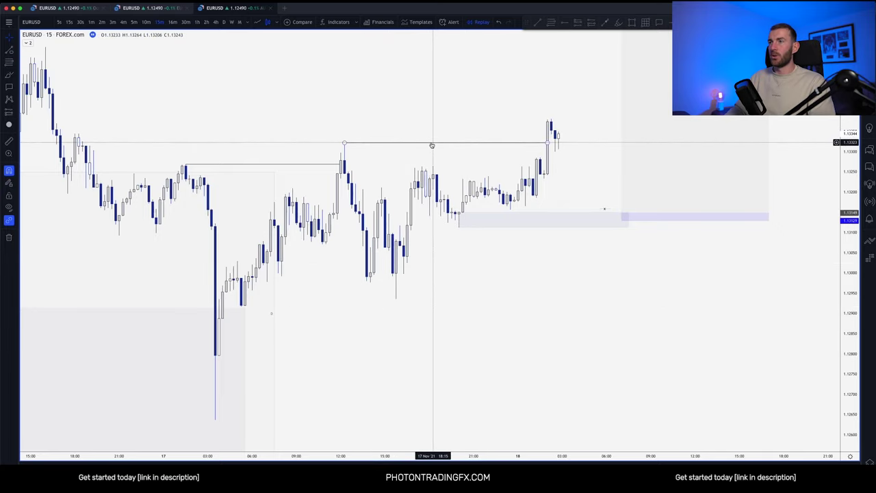
Copy the structure line to the 17 Nov 15:45 swing low and extend it level to about 08:30 on 18 Nov.
{"action": "left_click_drag", "start_coordinate": [431, 143], "coordinate": [478, 278]}
{"action": "left_click_drag", "start_coordinate": [388, 272], "coordinate": [397, 299]}
{"action": "left_click_drag", "start_coordinate": [591, 278], "coordinate": [643, 298]}
{"action": "left_click", "coordinate": [648, 280]}
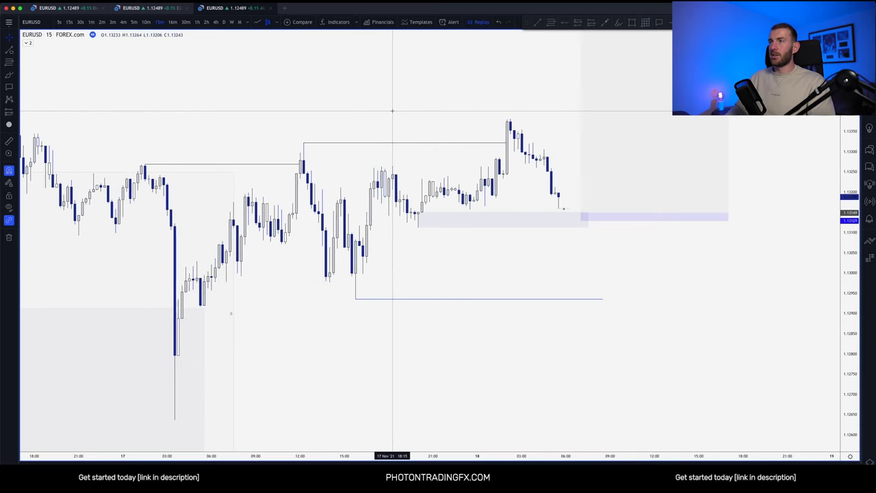
Copy the structure line to the 18 Nov 02:15 swing high and end it level at about 09:30.
{"action": "left_click_drag", "start_coordinate": [399, 142], "coordinate": [558, 111]}
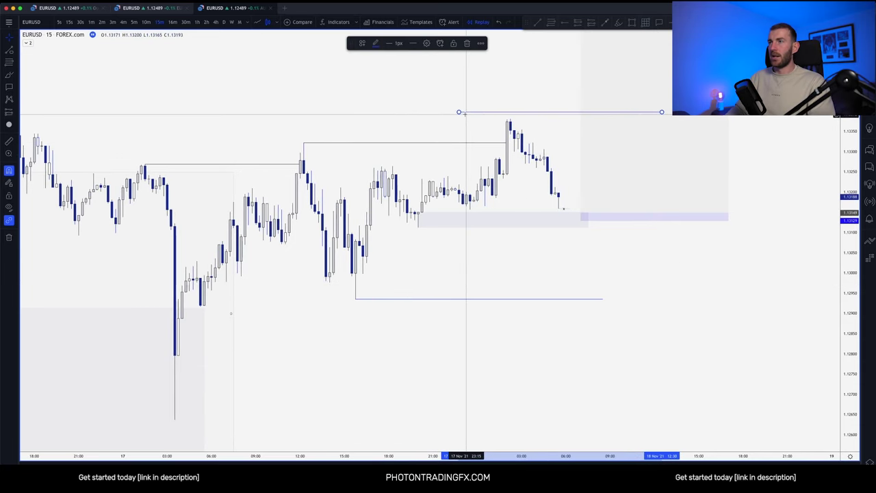
{"action": "left_click_drag", "start_coordinate": [459, 113], "coordinate": [511, 119]}
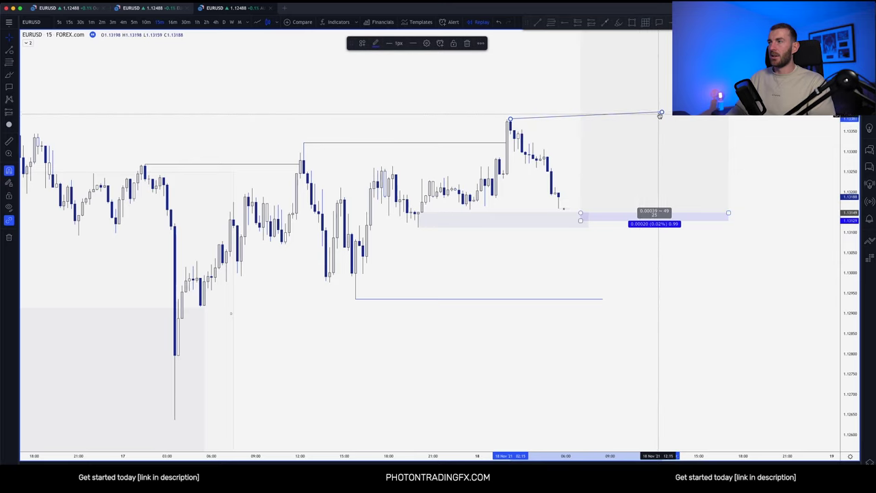
{"action": "left_click_drag", "start_coordinate": [661, 112], "coordinate": [616, 119]}
{"action": "left_click", "coordinate": [572, 91]}
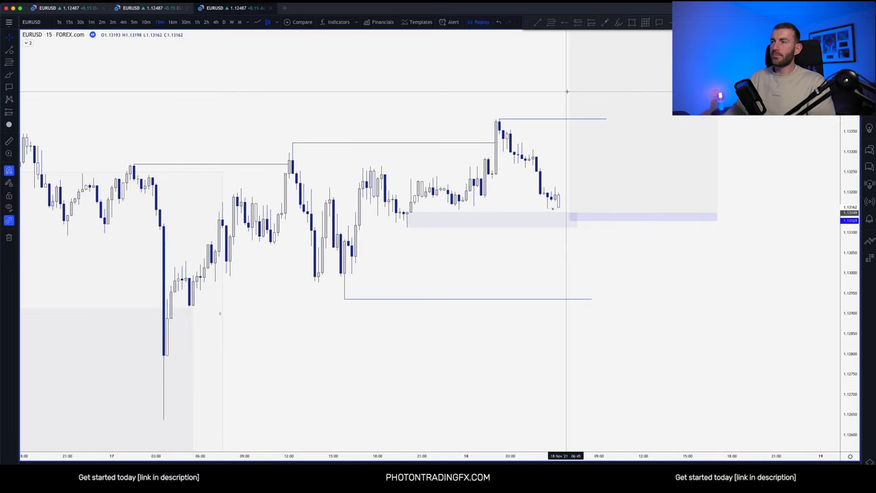
Examine the wider 15-minute downtrend from 15 Nov into the demand zone and the marked structure that follows.
{"action": "scroll", "coordinate": [510, 105], "scroll_direction": "down", "scroll_amount": 3}
{"action": "left_click_drag", "start_coordinate": [849, 124], "coordinate": [766, 273]}
{"action": "scroll", "coordinate": [766, 273], "scroll_direction": "down", "scroll_amount": 3}
{"action": "mouse_move", "coordinate": [494, 133]}
{"action": "left_mouse_down"}
{"action": "mouse_move", "coordinate": [452, 153]}
{"action": "mouse_move", "coordinate": [491, 149]}
{"action": "left_mouse_up"}
{"action": "scroll", "coordinate": [453, 153], "scroll_direction": "down", "scroll_amount": 3}
{"action": "left_click_drag", "start_coordinate": [849, 82], "coordinate": [753, 260]}
{"action": "scroll", "coordinate": [600, 170], "scroll_direction": "down", "scroll_amount": 2}
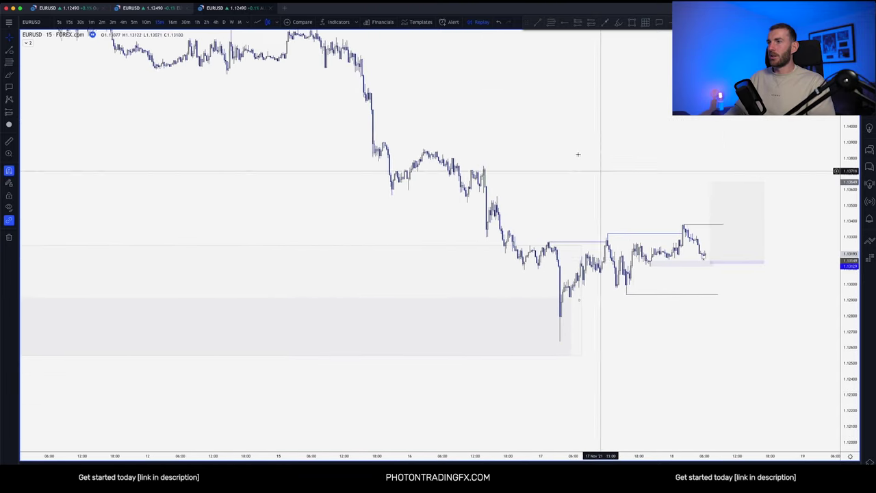
{"action": "left_click_drag", "start_coordinate": [564, 152], "coordinate": [459, 175]}
{"action": "scroll", "coordinate": [420, 184], "scroll_direction": "down", "scroll_amount": 1}
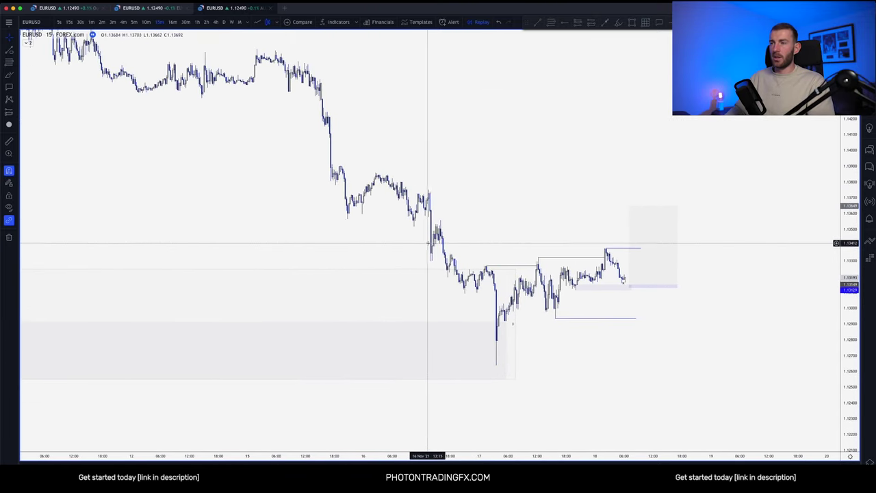
{"action": "scroll", "coordinate": [427, 243], "scroll_direction": "up", "scroll_amount": 2}
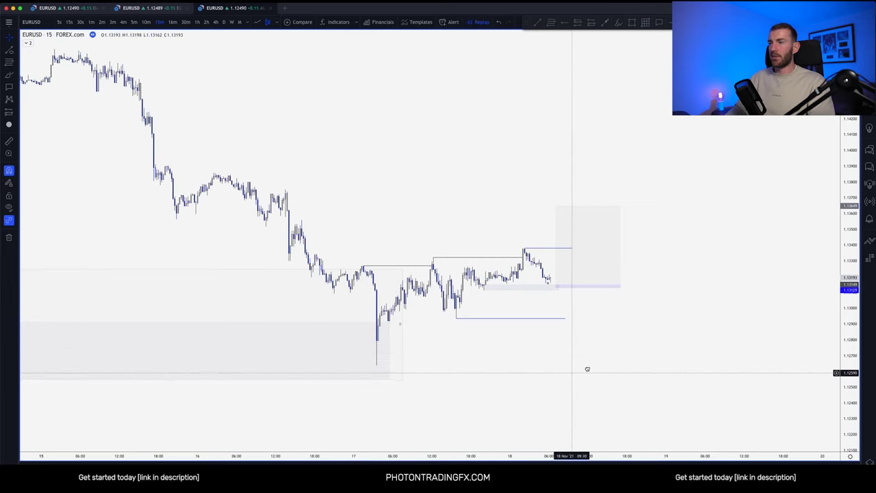
Examine the 17 Nov price reaction at the large demand zone and the structure breaks after it.
{"action": "left_click_drag", "start_coordinate": [596, 370], "coordinate": [658, 350]}
{"action": "left_click_drag", "start_coordinate": [841, 351], "coordinate": [841, 299]}
{"action": "left_click_drag", "start_coordinate": [461, 346], "coordinate": [516, 317]}
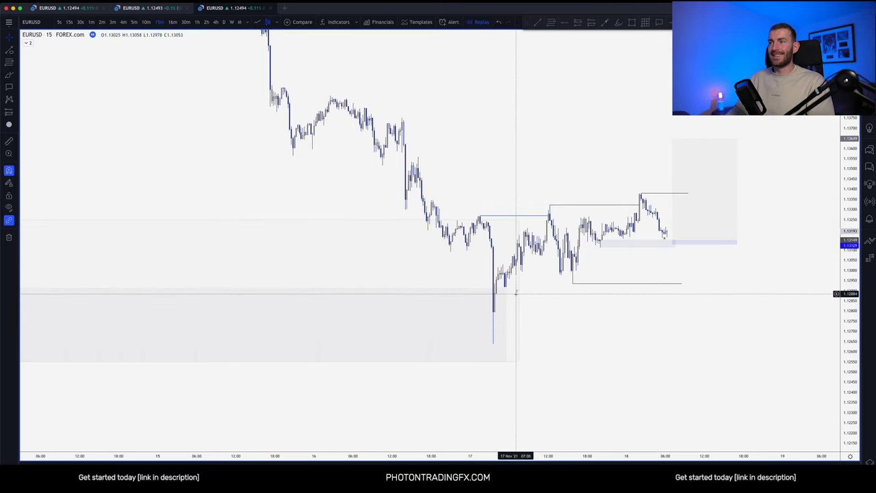
{"action": "left_click_drag", "start_coordinate": [517, 290], "coordinate": [493, 292]}
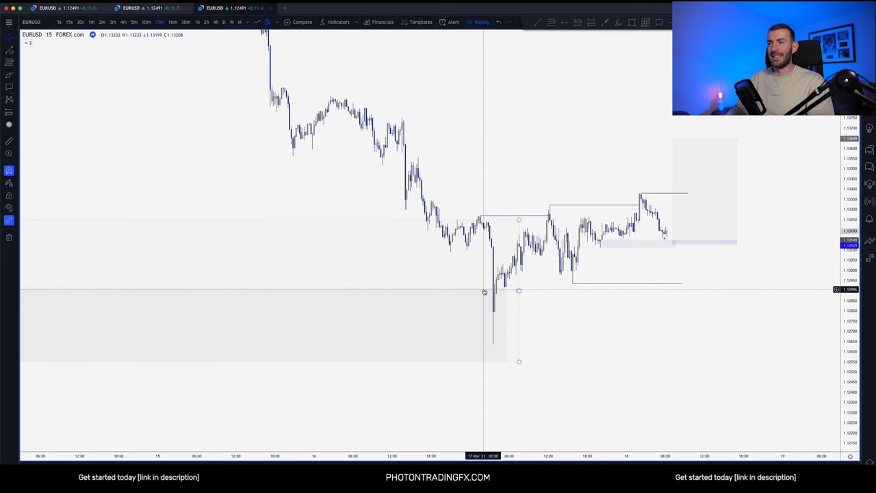
{"action": "left_click_drag", "start_coordinate": [487, 290], "coordinate": [519, 308]}
{"action": "scroll", "coordinate": [519, 306], "scroll_direction": "up", "scroll_amount": 2}
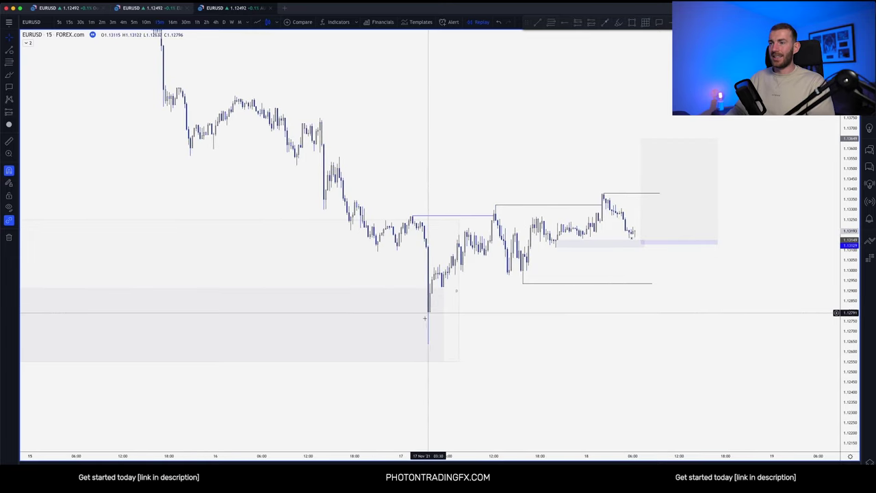
{"action": "scroll", "coordinate": [483, 196], "scroll_direction": "up", "scroll_amount": 2}
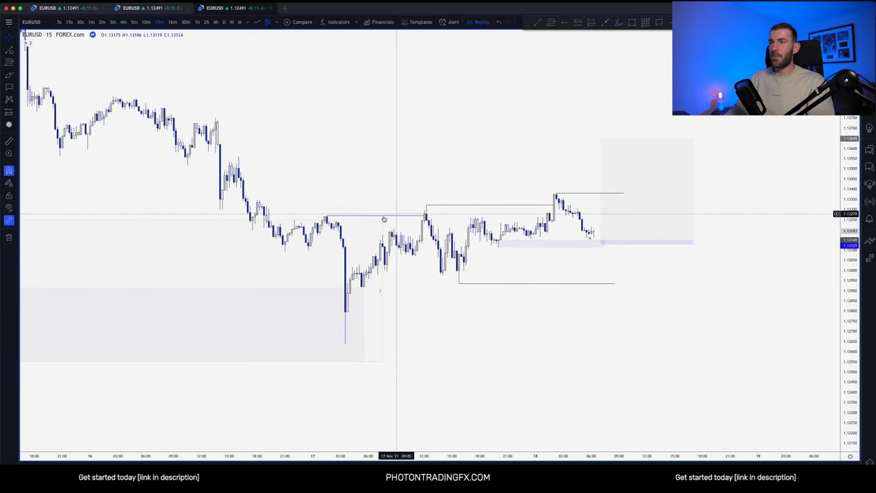
Circle the 17 Nov 12:15 high and 15:45 low with the brush, circle the high again, and undo the circles.
{"action": "left_click_drag", "start_coordinate": [849, 357], "coordinate": [850, 233]}
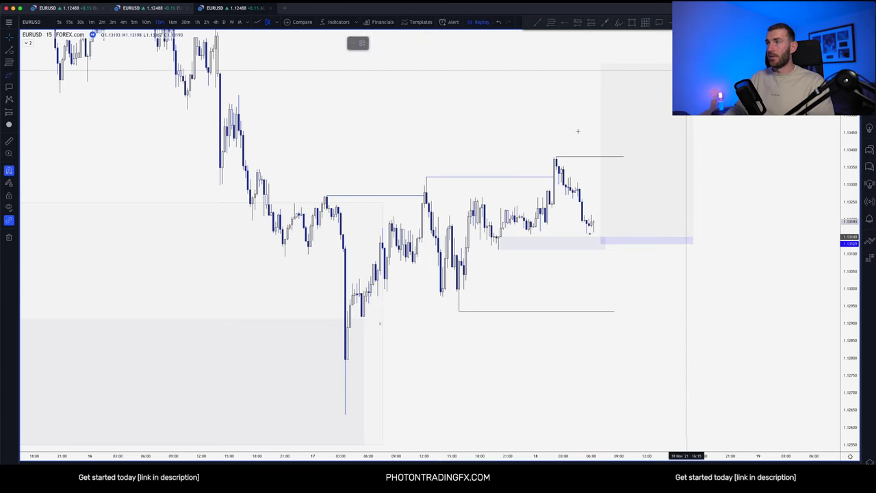
{"action": "mouse_move", "coordinate": [430, 162]}
{"action": "left_mouse_down"}
{"action": "mouse_move", "coordinate": [410, 171]}
{"action": "mouse_move", "coordinate": [428, 164]}
{"action": "left_mouse_up"}
{"action": "mouse_move", "coordinate": [457, 286]}
{"action": "left_mouse_down"}
{"action": "mouse_move", "coordinate": [449, 286]}
{"action": "mouse_move", "coordinate": [466, 314]}
{"action": "mouse_move", "coordinate": [456, 283]}
{"action": "left_mouse_up"}
{"action": "key", "text": "super+z"}
{"action": "key", "text": "super+z"}
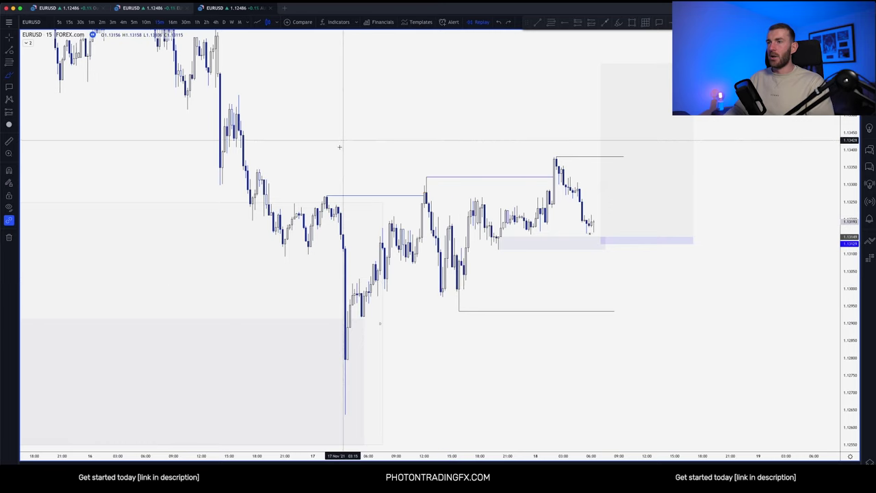
{"action": "mouse_move", "coordinate": [437, 168]}
{"action": "left_mouse_down"}
{"action": "mouse_move", "coordinate": [403, 166]}
{"action": "mouse_move", "coordinate": [431, 171]}
{"action": "left_mouse_up"}
{"action": "key", "text": "super+z"}
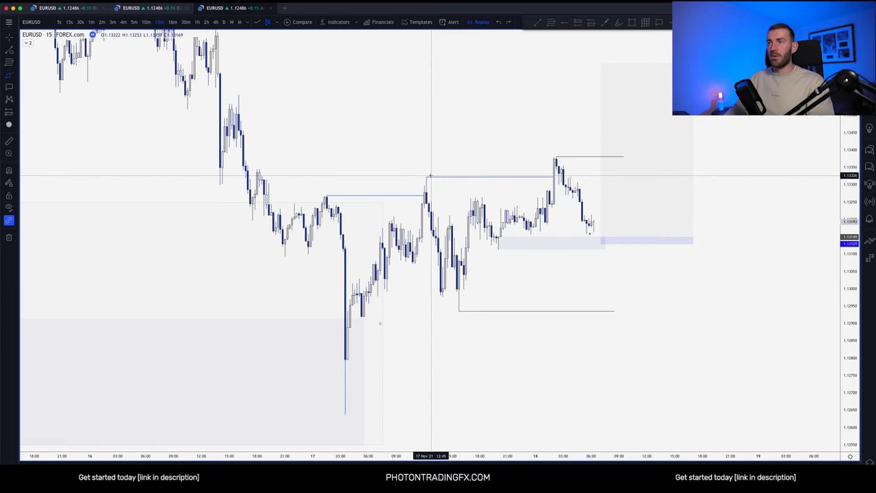
{"action": "key", "text": "super"}
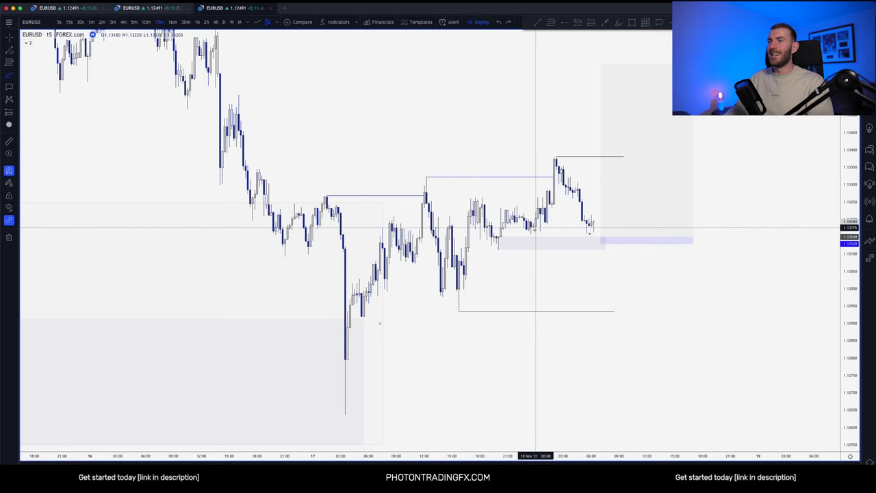
{"action": "scroll", "coordinate": [538, 229], "scroll_direction": "up", "scroll_amount": 2}
{"action": "left_click_drag", "start_coordinate": [843, 299], "coordinate": [843, 232]}
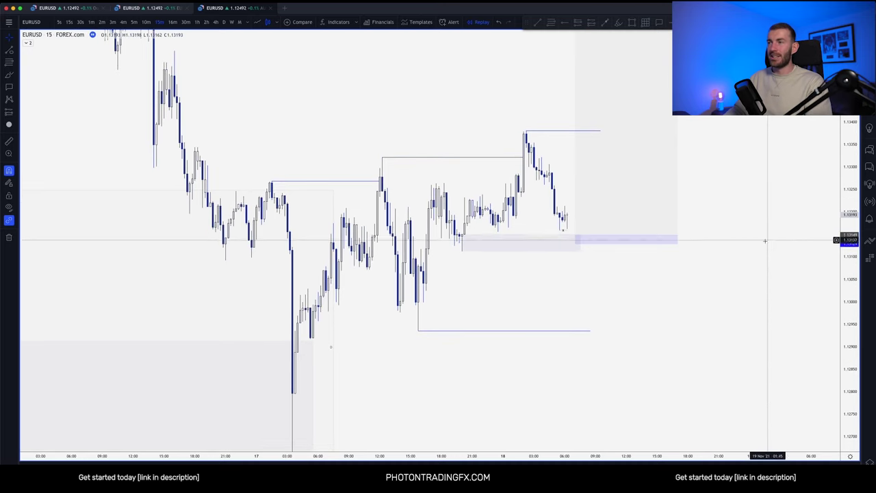
Examine the 15-minute pullback from the 18 Nov high towards the small demand zone and the marked structure around it.
{"action": "left_click_drag", "start_coordinate": [764, 250], "coordinate": [760, 271]}
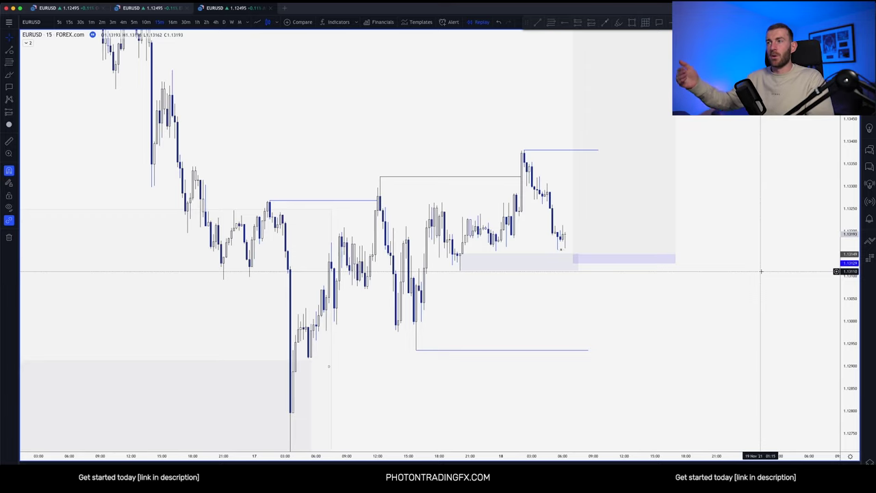
{"action": "scroll", "coordinate": [548, 174], "scroll_direction": "up", "scroll_amount": 2}
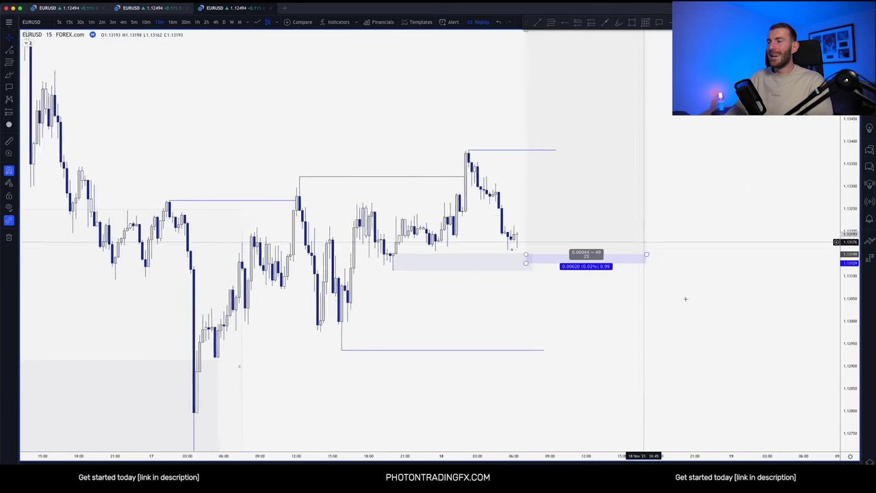
{"action": "left_click_drag", "start_coordinate": [684, 311], "coordinate": [728, 327]}
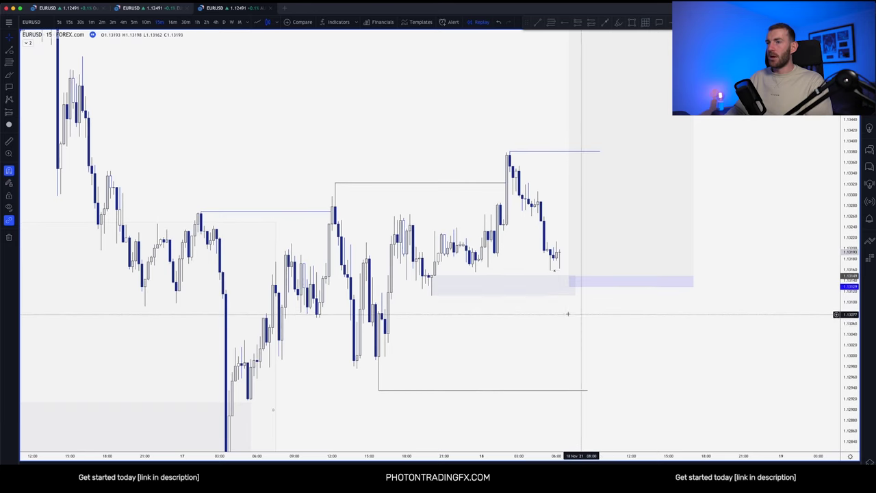
{"action": "scroll", "coordinate": [568, 313], "scroll_direction": "up", "scroll_amount": 2}
{"action": "scroll", "coordinate": [567, 314], "scroll_direction": "up", "scroll_amount": 1}
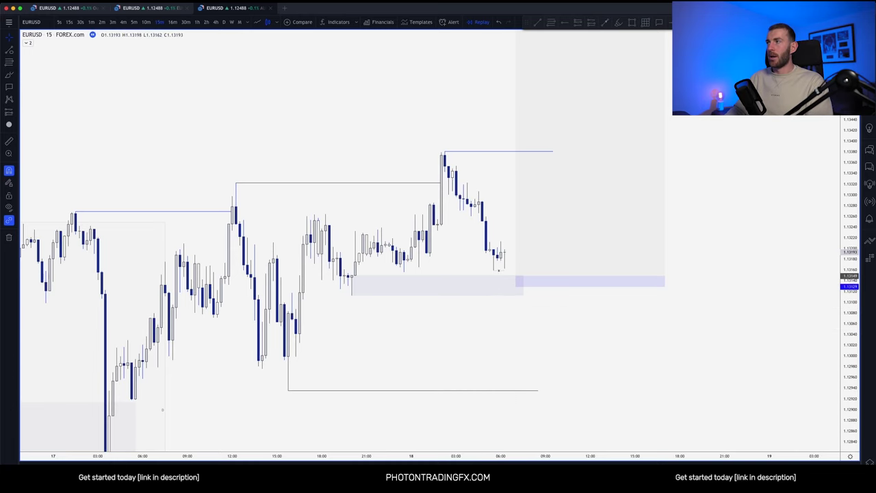
{"action": "scroll", "coordinate": [760, 219], "scroll_direction": "left", "scroll_amount": 5}
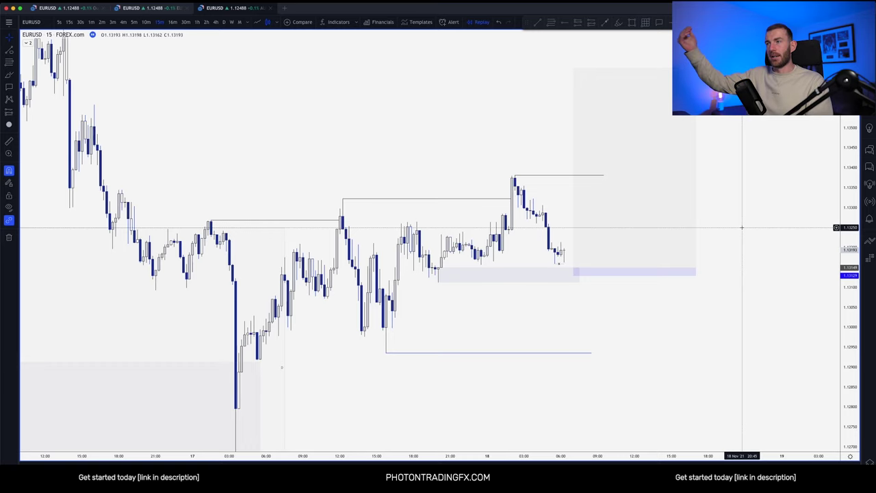
{"action": "scroll", "coordinate": [324, 182], "scroll_direction": "up", "scroll_amount": 2}
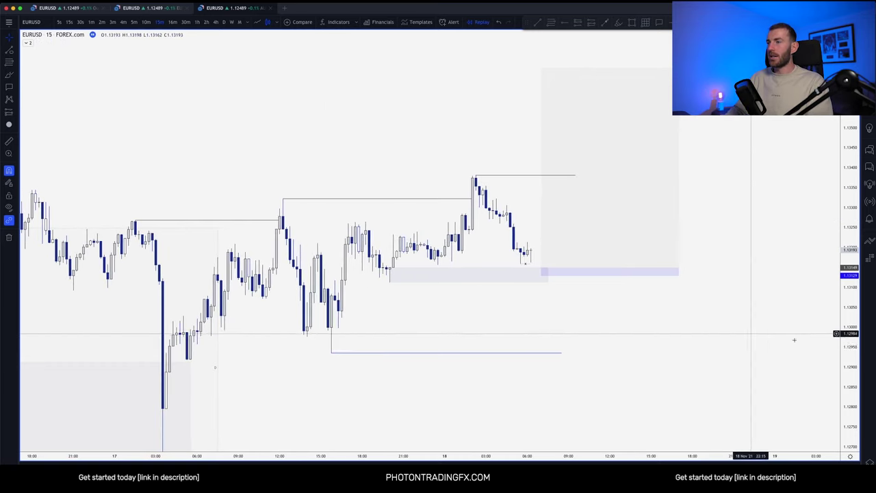
{"action": "scroll", "coordinate": [390, 325], "scroll_direction": "up", "scroll_amount": 2}
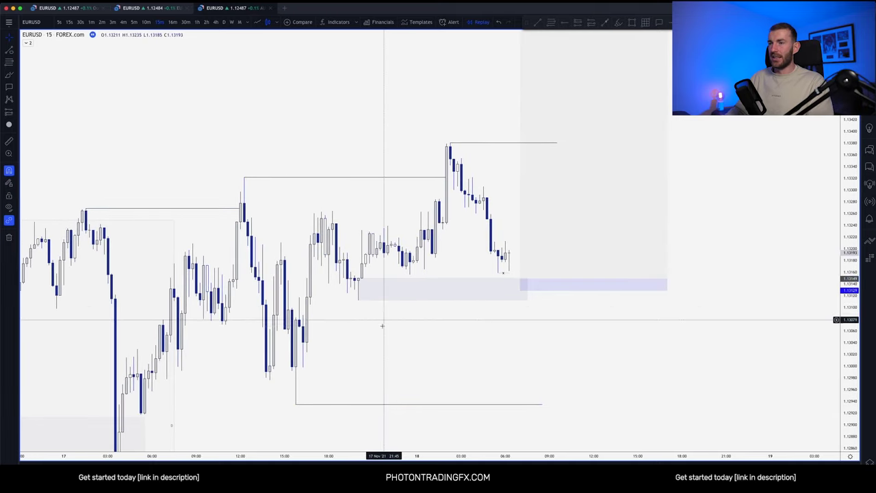
Draw a Fibonacci retracement from the 17 Nov 15:45 low to the 18 Nov swing high, check its midpoint, and delete it.
{"action": "left_click_drag", "start_coordinate": [382, 326], "coordinate": [465, 322]}
{"action": "scroll", "coordinate": [470, 321], "scroll_direction": "up", "scroll_amount": 3}
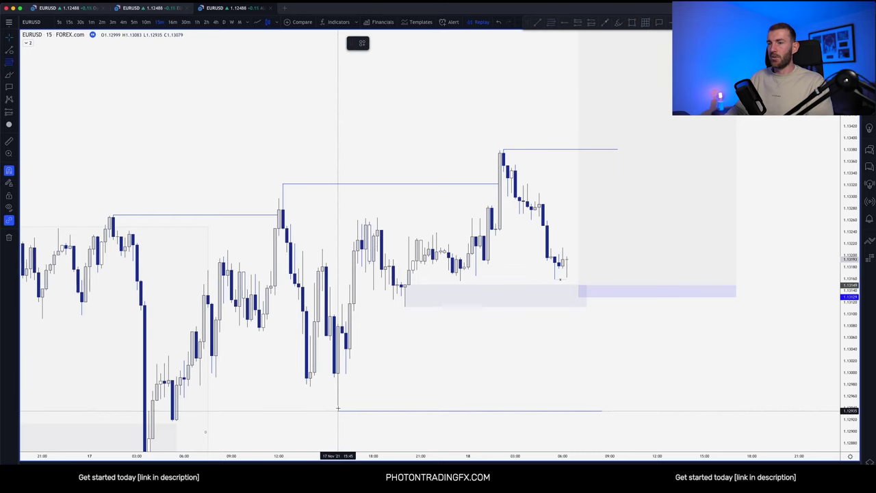
{"action": "mouse_move", "coordinate": [337, 411]}
{"action": "left_mouse_down"}
{"action": "mouse_move", "coordinate": [433, 199]}
{"action": "mouse_move", "coordinate": [489, 151]}
{"action": "mouse_move", "coordinate": [503, 150]}
{"action": "left_mouse_up"}
{"action": "left_click", "coordinate": [435, 277]}
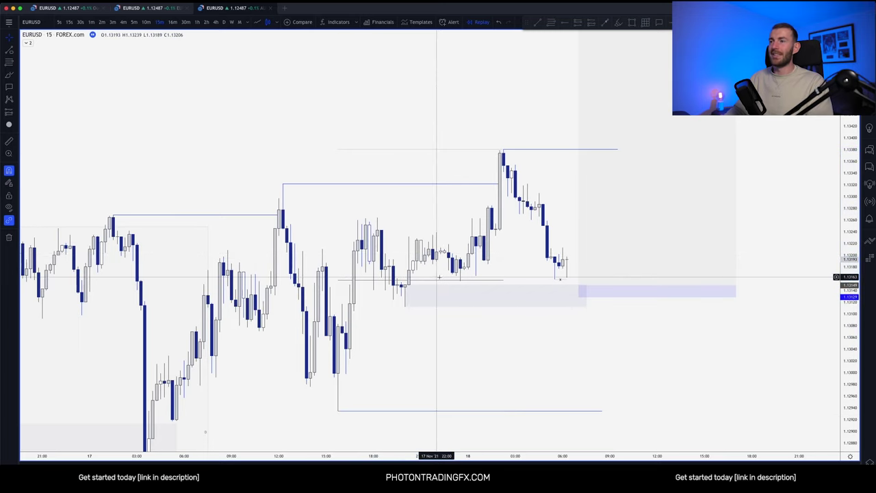
{"action": "left_click", "coordinate": [450, 281]}
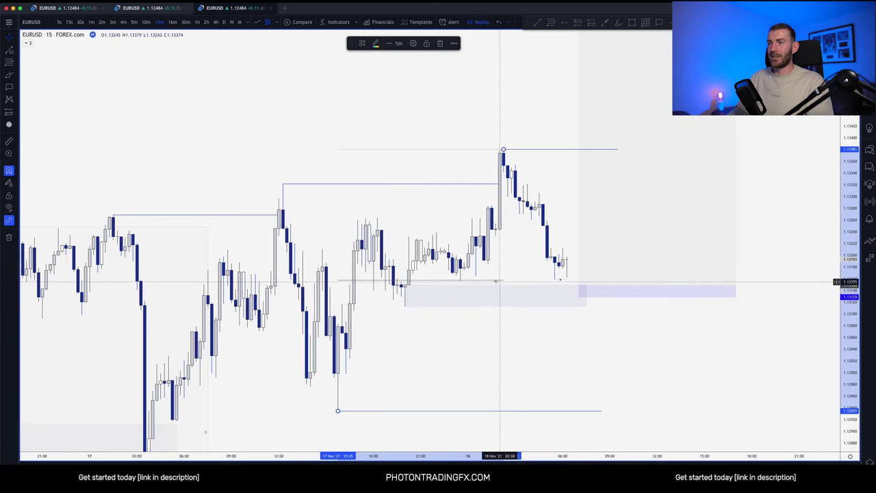
{"action": "left_click", "coordinate": [493, 280]}
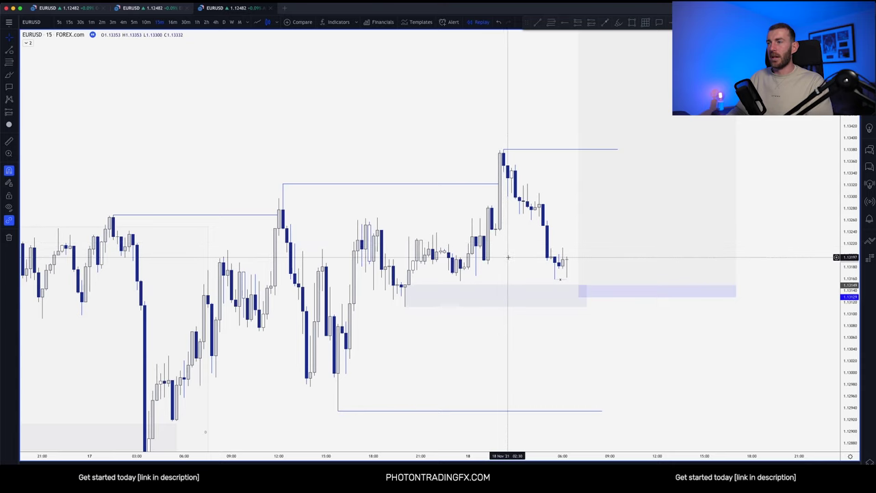
Extend the x-marked line under the 18 Nov lows back to the 17 Nov 23:30 swing low.
{"action": "left_click", "coordinate": [549, 281]}
{"action": "left_click_drag", "start_coordinate": [553, 280], "coordinate": [460, 281]}
{"action": "mouse_move", "coordinate": [569, 281]}
{"action": "left_mouse_down"}
{"action": "mouse_move", "coordinate": [561, 282]}
{"action": "mouse_move", "coordinate": [571, 281]}
{"action": "left_mouse_up"}
{"action": "left_click", "coordinate": [514, 265]}
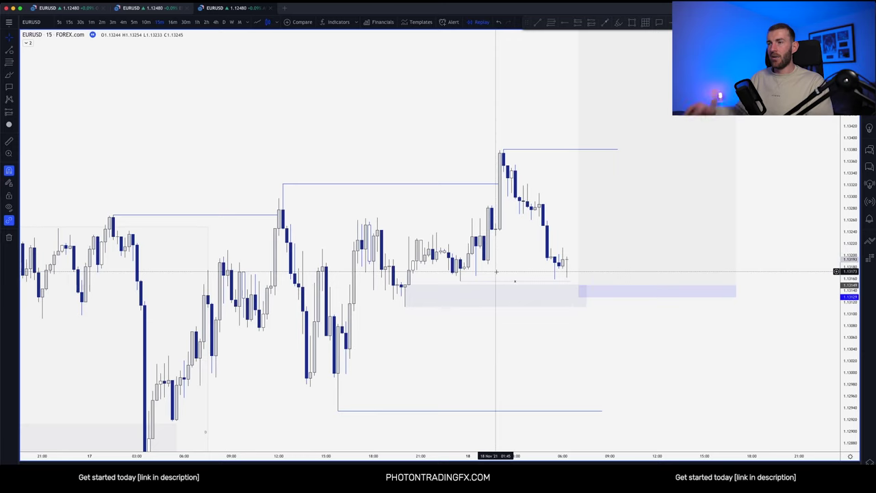
Copy the small demand zone to the 17 Nov 12:15 high as a supply zone and end it at about 18:30.
{"action": "left_click", "coordinate": [404, 305]}
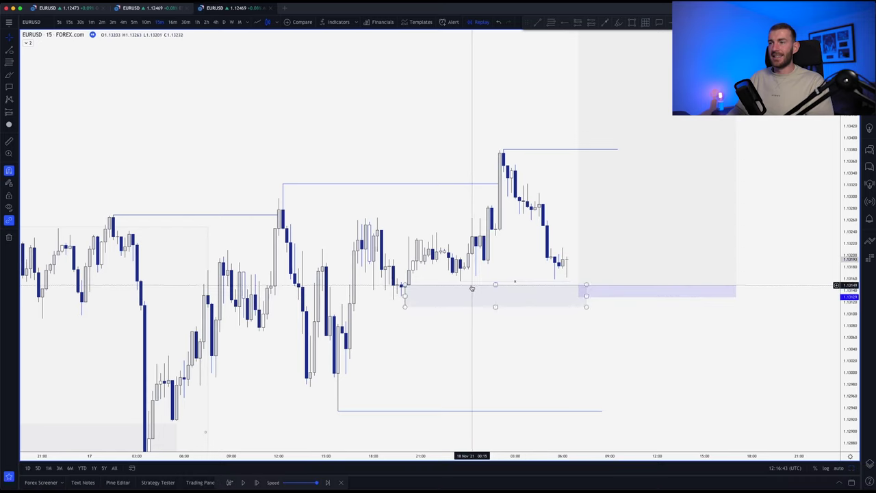
{"action": "left_click_drag", "start_coordinate": [430, 287], "coordinate": [282, 182]}
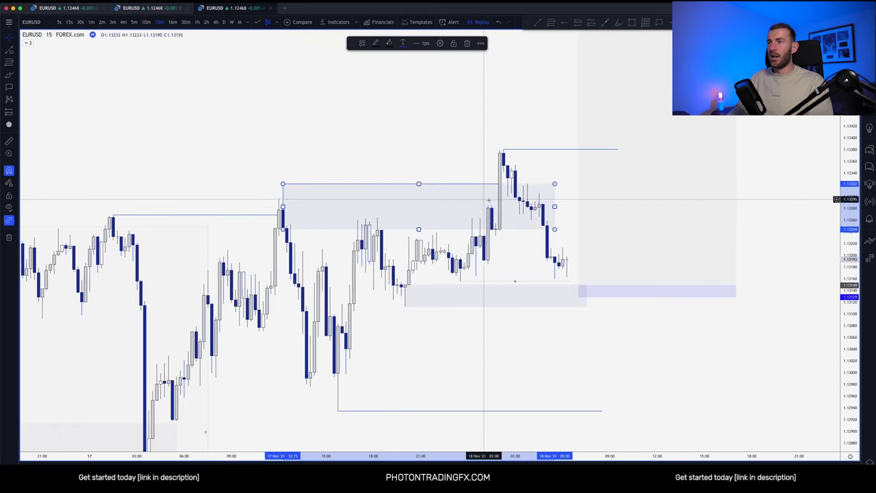
{"action": "left_click_drag", "start_coordinate": [554, 206], "coordinate": [383, 206]}
Copy the x-marked line to the 17 Nov 19:15 low and shorten it to end at about 20:15.
{"action": "left_click", "coordinate": [404, 286]}
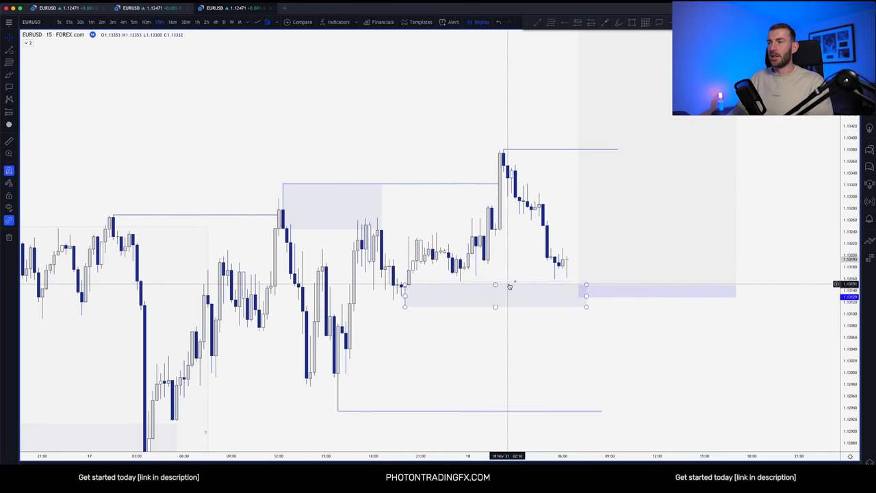
{"action": "mouse_move", "coordinate": [516, 282]}
{"action": "left_mouse_down"}
{"action": "mouse_move", "coordinate": [381, 297]}
{"action": "mouse_move", "coordinate": [392, 299]}
{"action": "left_mouse_up"}
{"action": "left_click_drag", "start_coordinate": [482, 297], "coordinate": [408, 300]}
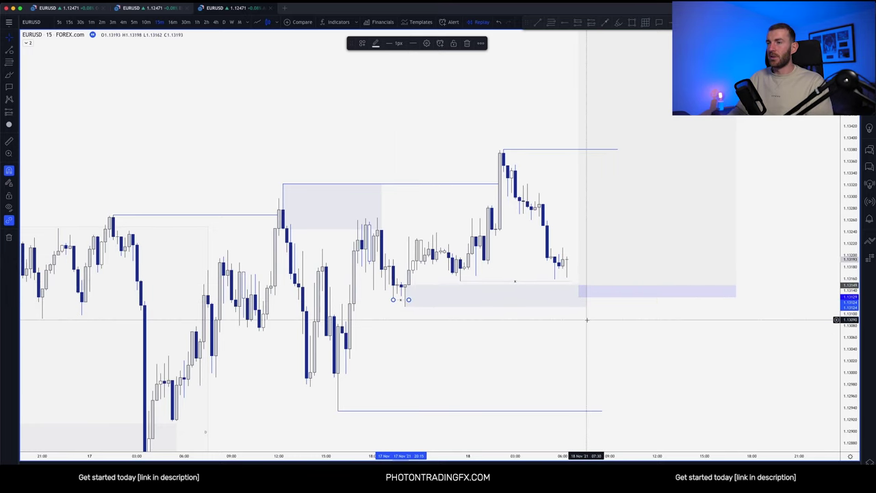
{"action": "left_click", "coordinate": [555, 329]}
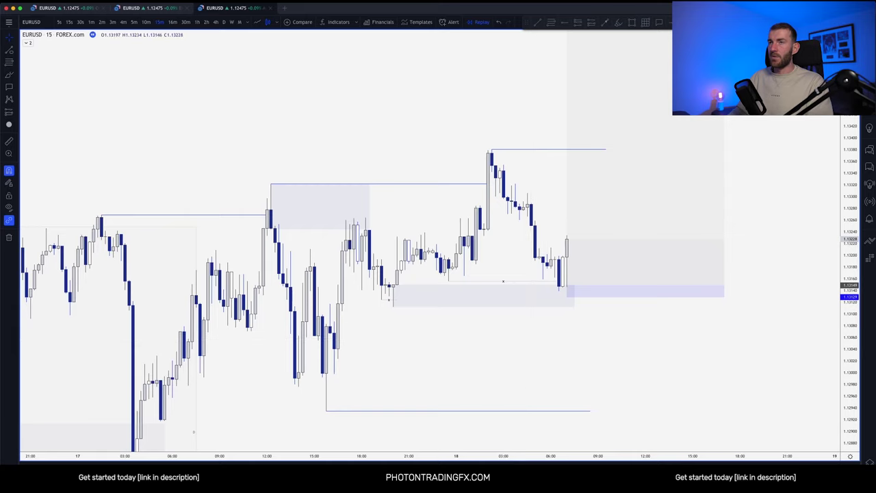
Switch the chart to the 1-minute timeframe and examine the price reaction and entry structure at the small demand zone.
{"action": "left_click", "coordinate": [91, 22]}
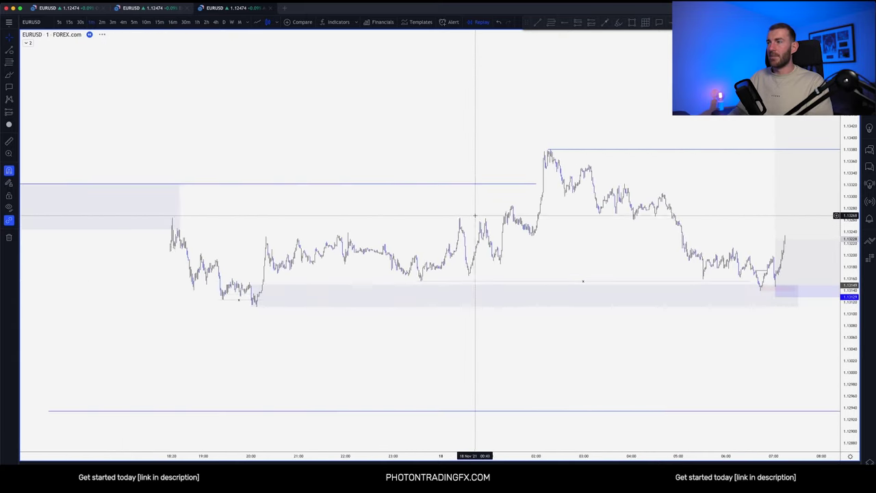
{"action": "left_click_drag", "start_coordinate": [709, 199], "coordinate": [579, 170]}
{"action": "scroll", "coordinate": [579, 170], "scroll_direction": "up", "scroll_amount": 5}
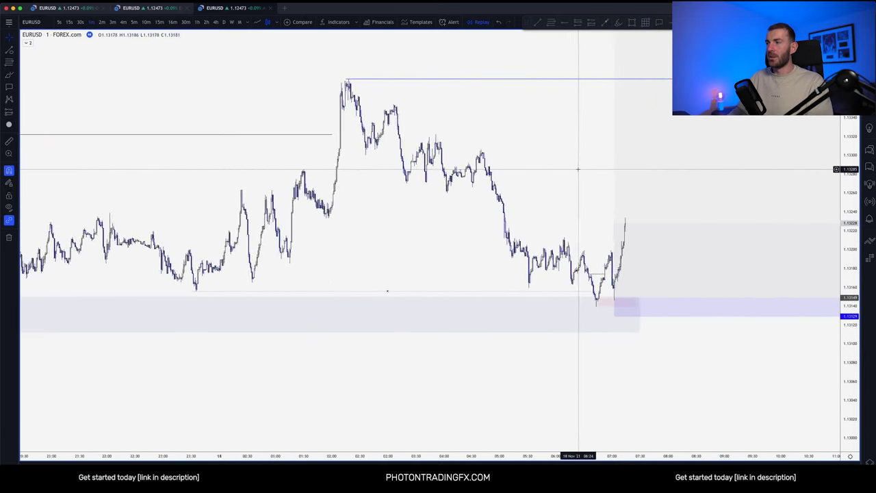
{"action": "scroll", "coordinate": [507, 207], "scroll_direction": "down", "scroll_amount": 3}
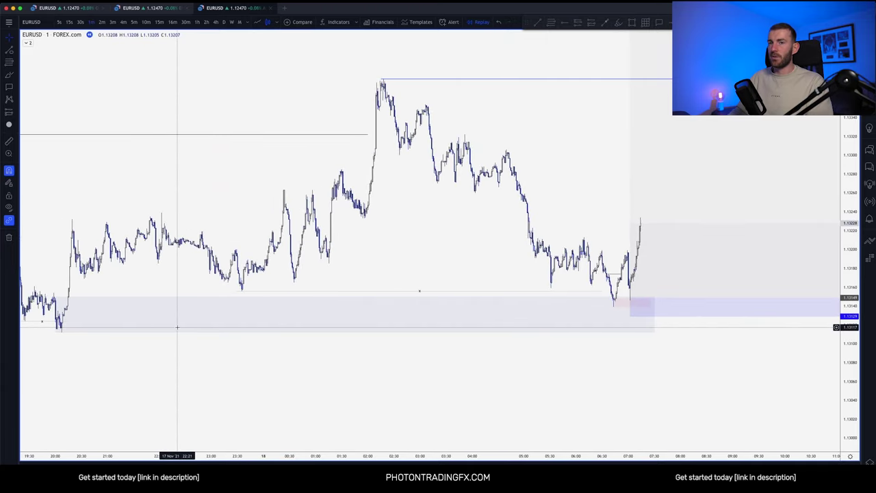
{"action": "scroll", "coordinate": [559, 184], "scroll_direction": "down", "scroll_amount": 2}
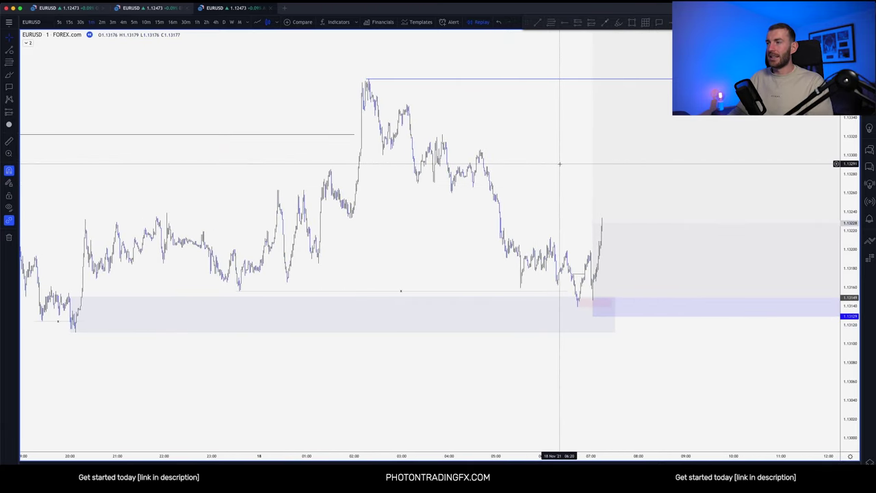
Advance the 1-minute replay to about 08:00 on 18 Nov and examine the move from the demand zone to the swing-high line.
{"action": "scroll", "coordinate": [452, 171], "scroll_direction": "up", "scroll_amount": 2}
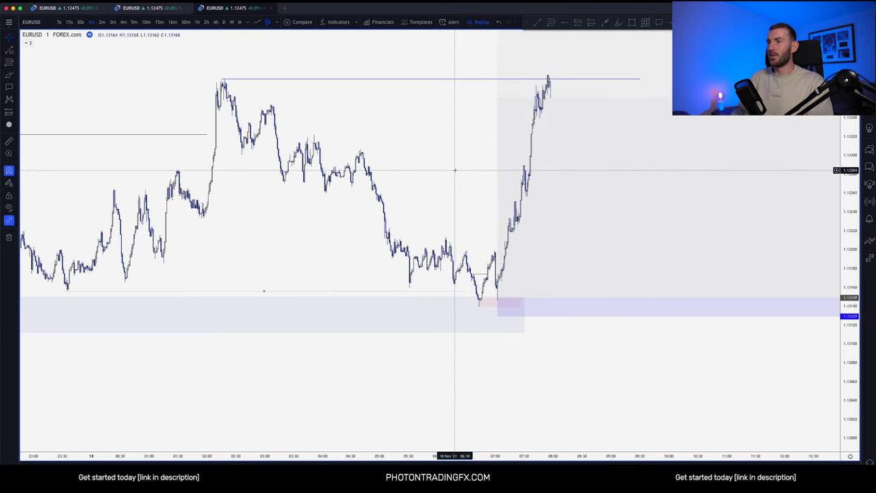
{"action": "scroll", "coordinate": [457, 170], "scroll_direction": "down", "scroll_amount": 2}
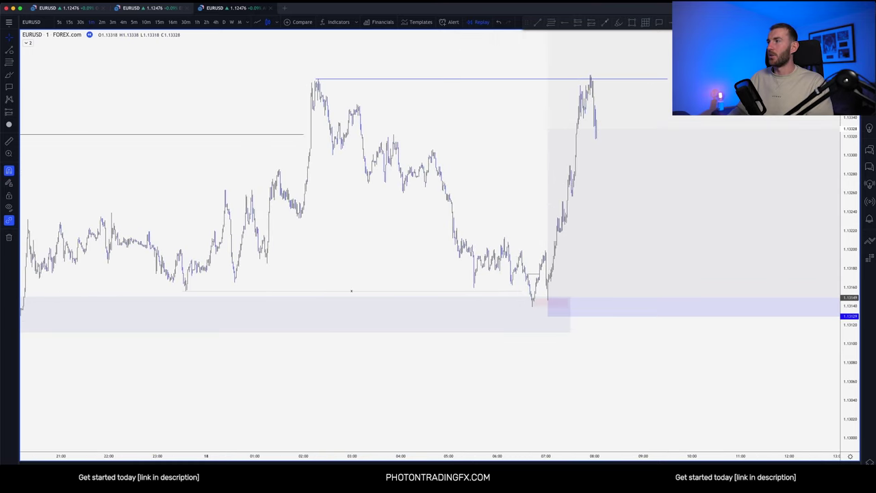
{"action": "left_click_drag", "start_coordinate": [849, 137], "coordinate": [849, 209]}
{"action": "scroll", "coordinate": [564, 163], "scroll_direction": "up", "scroll_amount": 1}
{"action": "scroll", "coordinate": [564, 163], "scroll_direction": "up", "scroll_amount": 1}
{"action": "left_click_drag", "start_coordinate": [465, 157], "coordinate": [421, 182]}
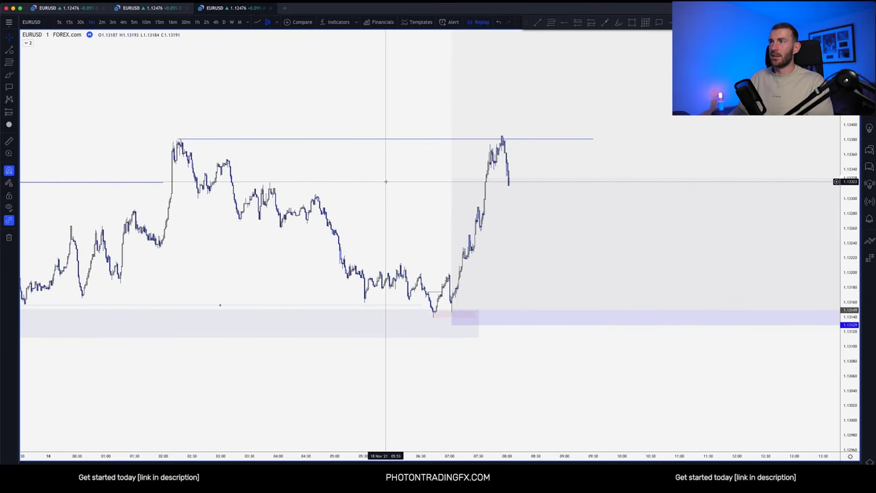
Return to the 15-minute timeframe and examine the long position against the marked swing high and the preceding downtrend.
{"action": "double_click", "coordinate": [854, 199]}
{"action": "scroll", "coordinate": [705, 210], "scroll_direction": "left", "scroll_amount": 4}
{"action": "scroll", "coordinate": [705, 210], "scroll_direction": "up", "scroll_amount": 5}
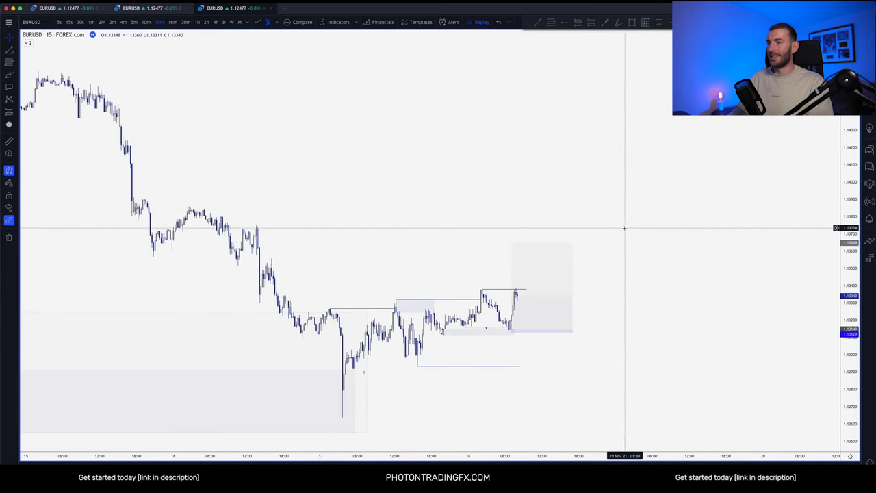
{"action": "scroll", "coordinate": [624, 228], "scroll_direction": "up", "scroll_amount": 2}
{"action": "scroll", "coordinate": [624, 228], "scroll_direction": "left", "scroll_amount": 2}
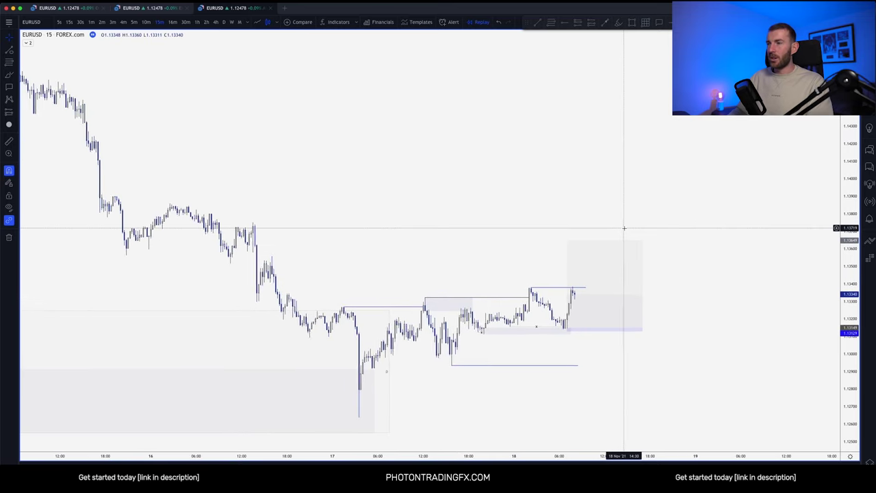
{"action": "scroll", "coordinate": [624, 228], "scroll_direction": "up", "scroll_amount": 3}
{"action": "left_click_drag", "start_coordinate": [845, 315], "coordinate": [836, 298]}
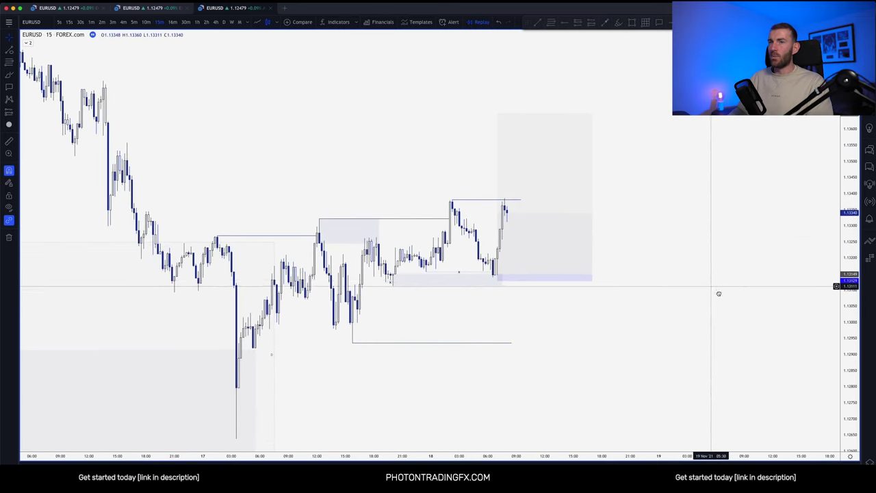
{"action": "left_click_drag", "start_coordinate": [715, 289], "coordinate": [730, 299]}
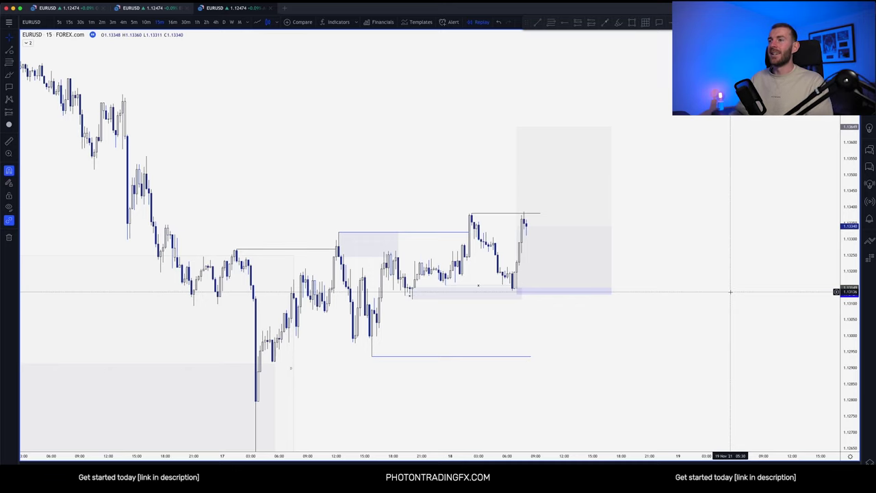
{"action": "scroll", "coordinate": [730, 293], "scroll_direction": "down", "scroll_amount": 2}
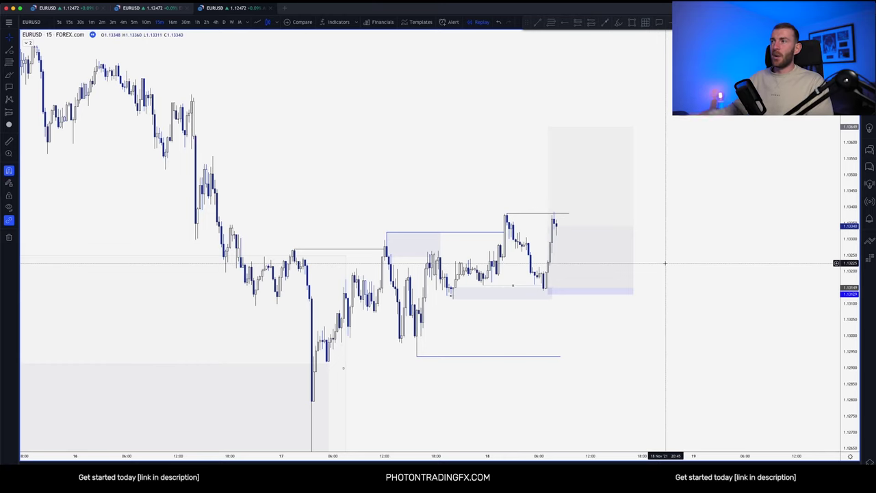
Brush a projected path rising from 17 Nov 06:00 to about 1.13600 and falling below the swing low, and undo it.
{"action": "left_click", "coordinate": [726, 22]}
{"action": "mouse_move", "coordinate": [331, 330]}
{"action": "left_mouse_down"}
{"action": "mouse_move", "coordinate": [490, 251]}
{"action": "mouse_move", "coordinate": [630, 155]}
{"action": "mouse_move", "coordinate": [661, 145]}
{"action": "left_mouse_up"}
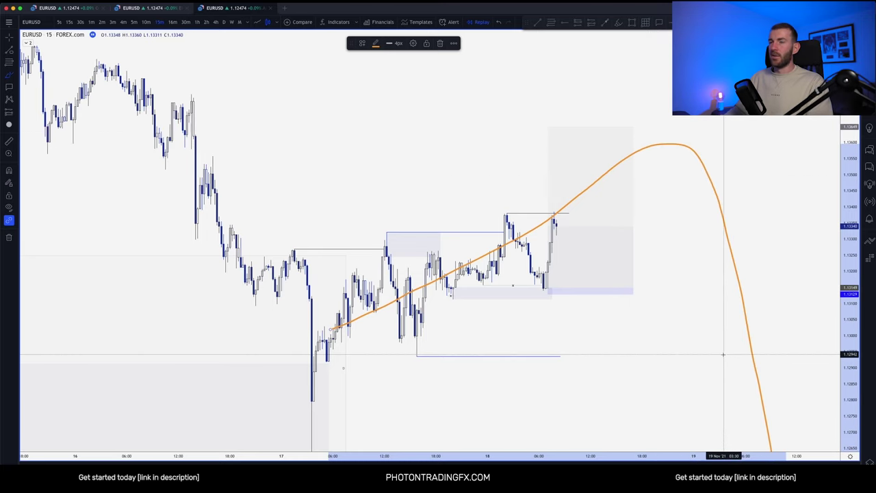
{"action": "key", "text": "Escape"}
{"action": "key", "text": "super"}
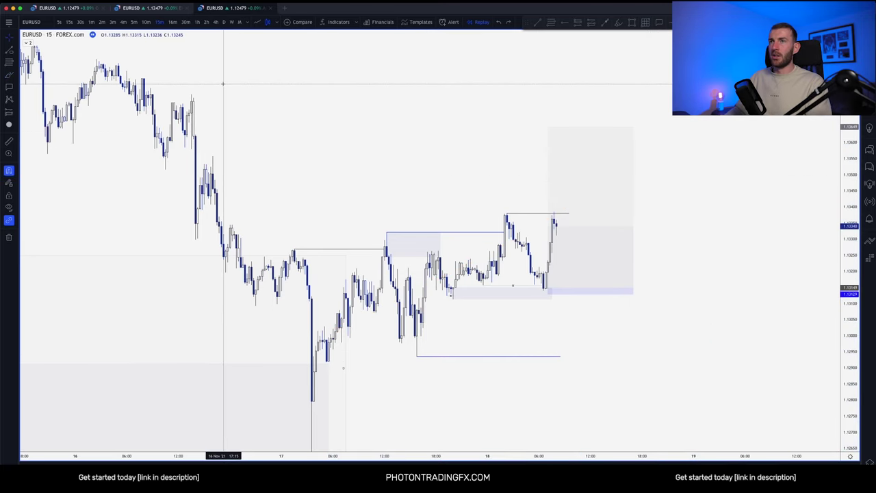
On the 4-hour chart, draw a supply zone rectangle from 1.13750 to 1.13516, spanning 16 Nov 10:00 to 18 Nov 18:00.
{"action": "left_click", "coordinate": [216, 22]}
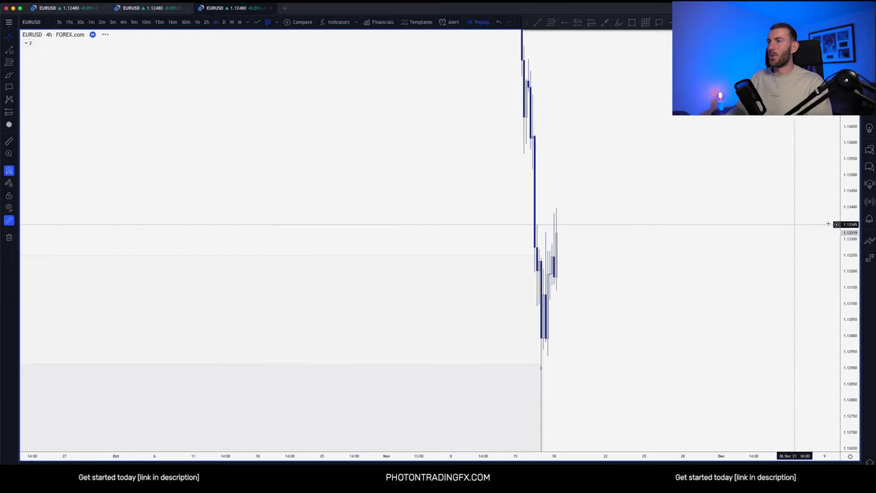
{"action": "left_click", "coordinate": [844, 209]}
{"action": "double_click", "coordinate": [844, 209]}
{"action": "scroll", "coordinate": [541, 152], "scroll_direction": "up", "scroll_amount": 7}
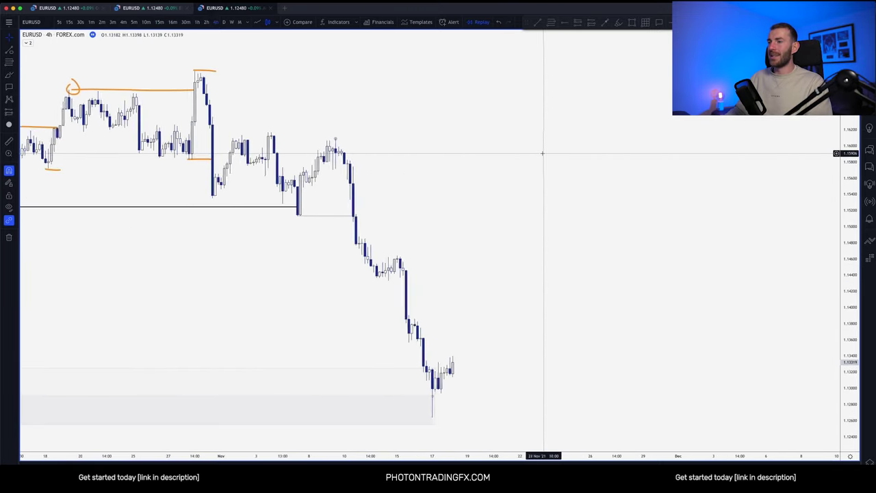
{"action": "left_click_drag", "start_coordinate": [844, 376], "coordinate": [844, 262]}
{"action": "left_click_drag", "start_coordinate": [366, 278], "coordinate": [551, 181]}
{"action": "left_click_drag", "start_coordinate": [842, 229], "coordinate": [842, 303]}
{"action": "left_click_drag", "start_coordinate": [550, 258], "coordinate": [551, 242]}
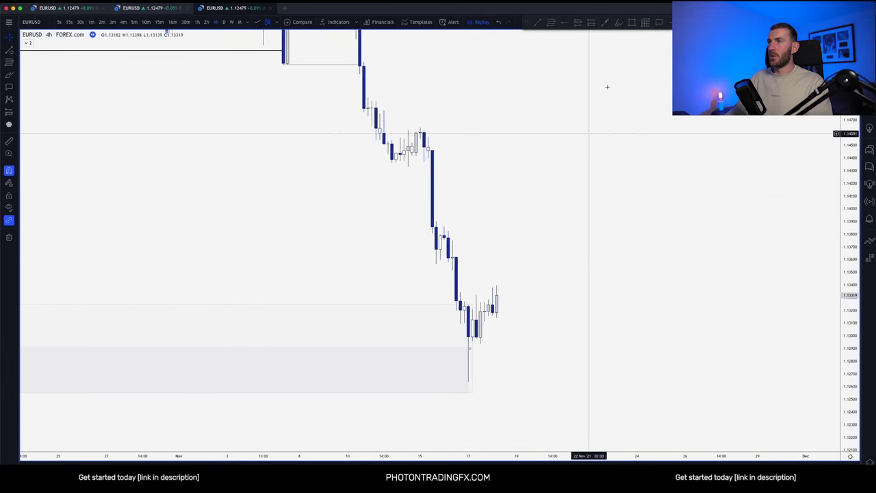
{"action": "left_click", "coordinate": [632, 22]}
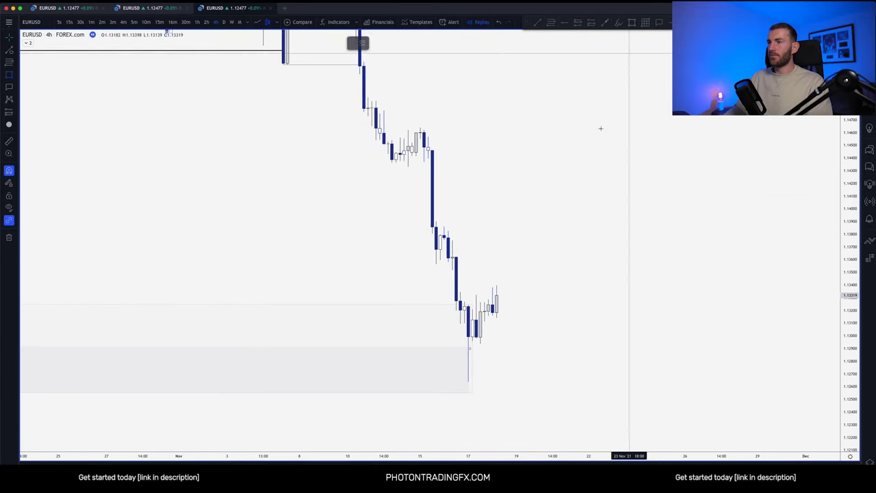
{"action": "left_click", "coordinate": [451, 269]}
{"action": "left_click", "coordinate": [511, 240]}
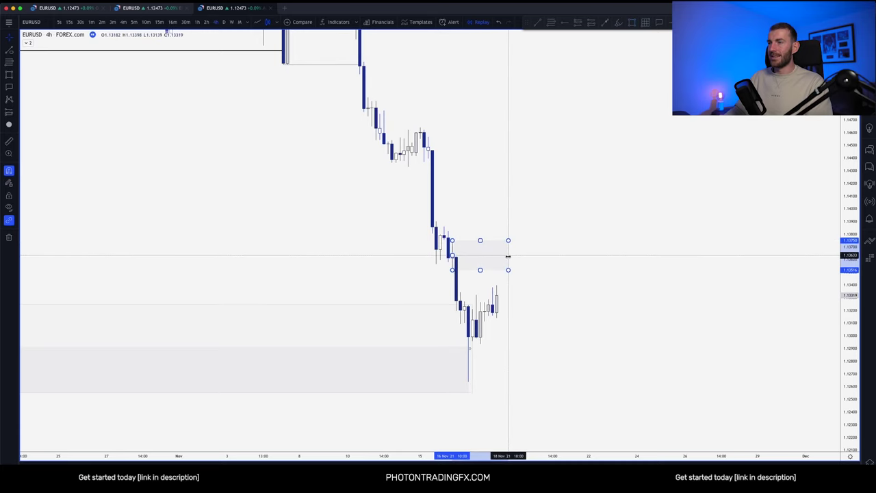
{"action": "left_click", "coordinate": [316, 148]}
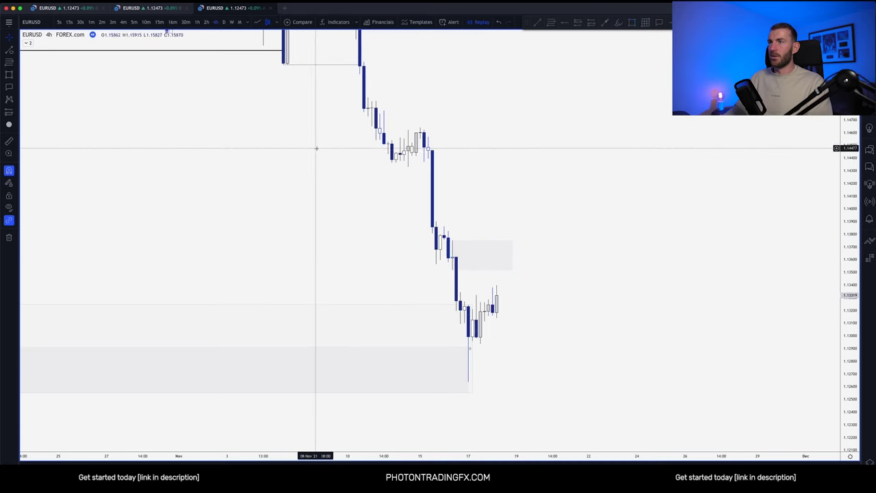
On the 15-minute chart, draw a refined supply zone from 1.13739 to 1.13610, spanning 16 Nov 13:45 to 18 Nov 13:45, using the M15 template.
{"action": "left_click", "coordinate": [159, 22]}
{"action": "scroll", "coordinate": [525, 232], "scroll_direction": "down", "scroll_amount": 8}
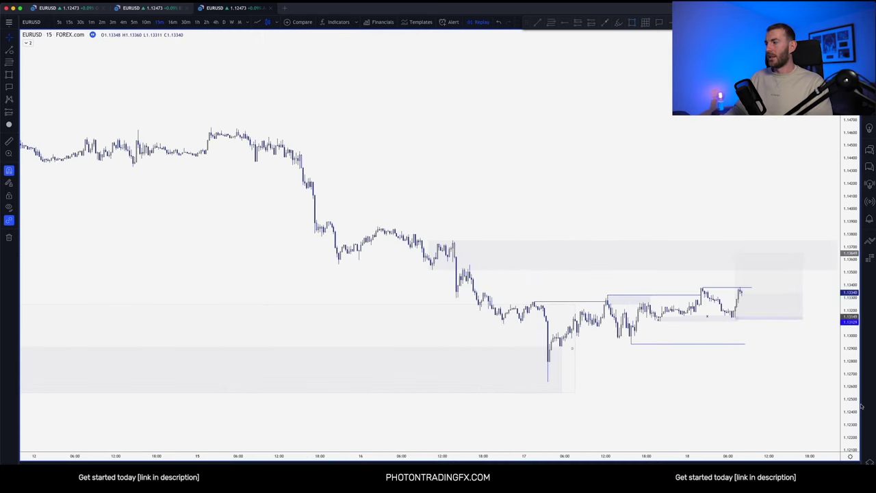
{"action": "left_click_drag", "start_coordinate": [856, 405], "coordinate": [796, 250]}
{"action": "left_click_drag", "start_coordinate": [694, 214], "coordinate": [570, 143]}
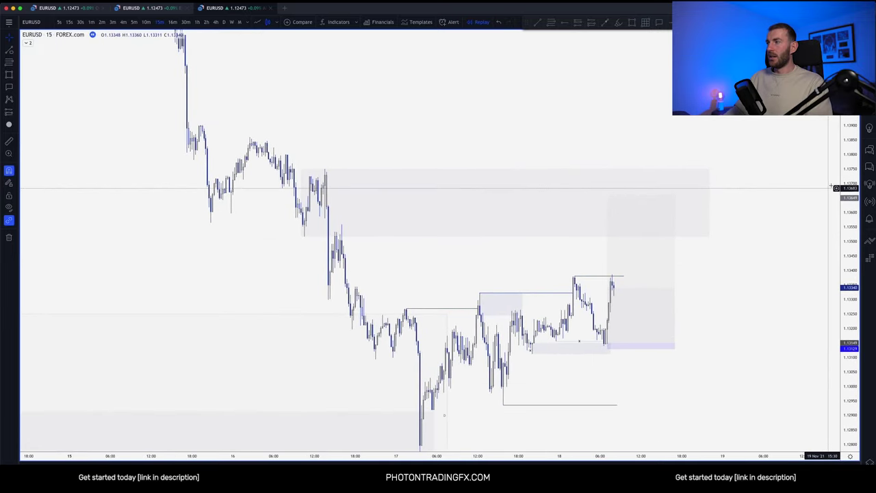
{"action": "left_click_drag", "start_coordinate": [846, 186], "coordinate": [815, 265]}
{"action": "left_click_drag", "start_coordinate": [741, 295], "coordinate": [743, 266]}
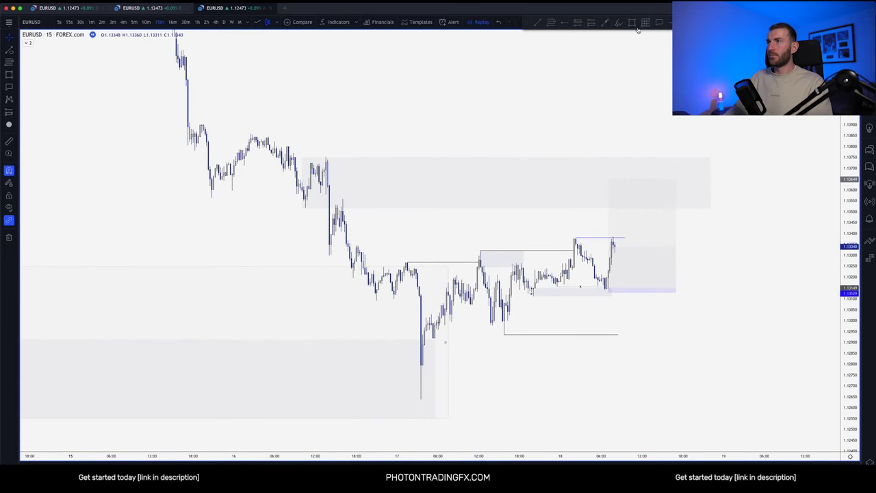
{"action": "left_click", "coordinate": [327, 186]}
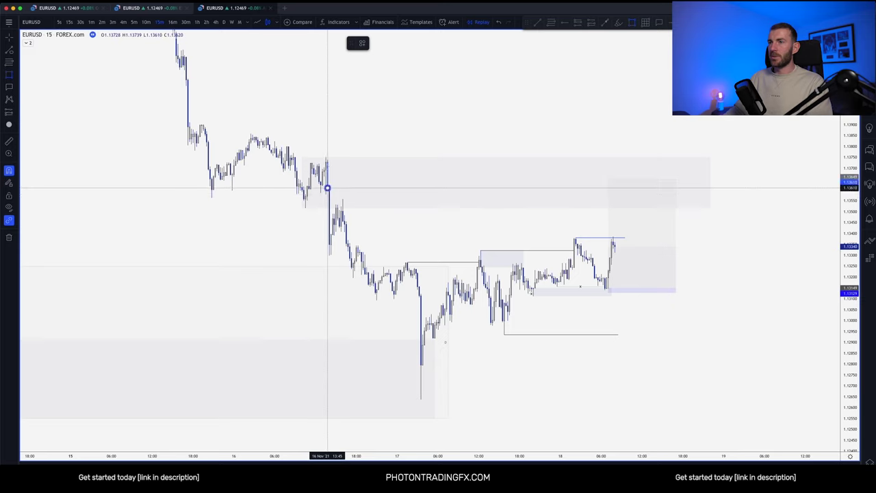
{"action": "left_click_drag", "start_coordinate": [328, 172], "coordinate": [552, 176]}
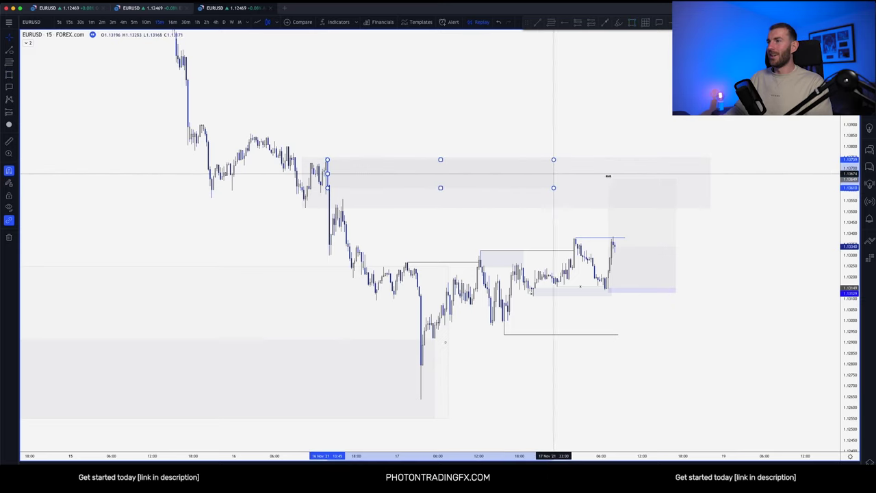
{"action": "left_click_drag", "start_coordinate": [654, 177], "coordinate": [653, 176]}
{"action": "left_click", "coordinate": [362, 44]}
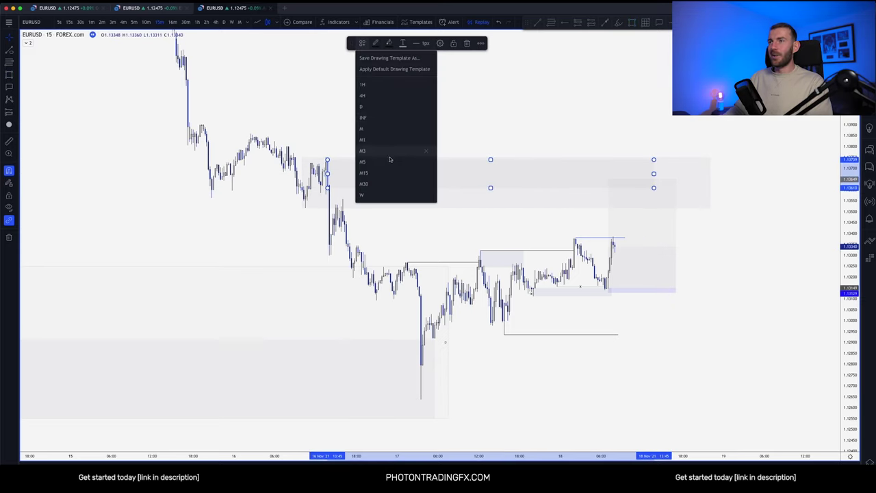
{"action": "left_click", "coordinate": [379, 175]}
Examine the long position and the marked swing high against the refined supply zone above.
{"action": "scroll", "coordinate": [572, 108], "scroll_direction": "up", "scroll_amount": 3}
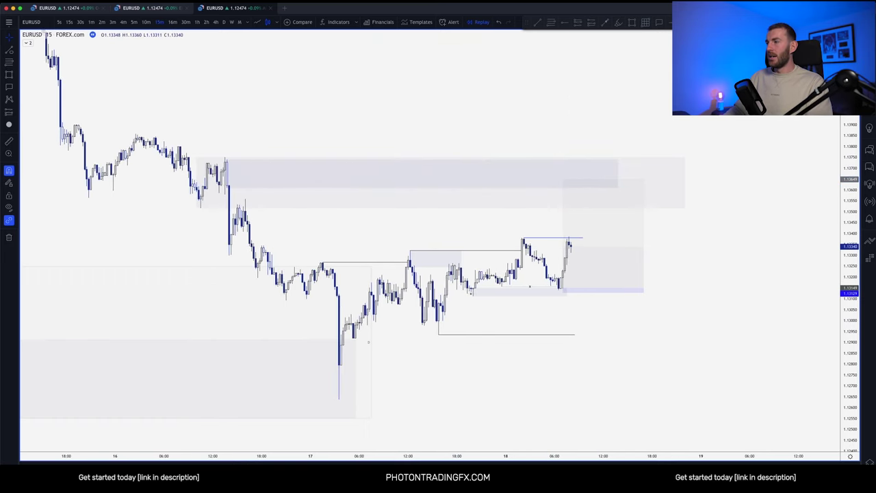
{"action": "scroll", "coordinate": [756, 308], "scroll_direction": "up", "scroll_amount": 4}
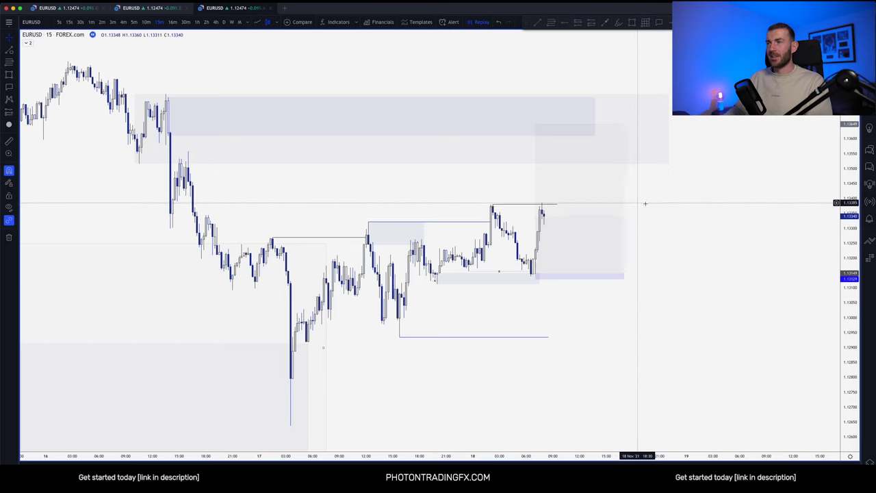
{"action": "scroll", "coordinate": [675, 216], "scroll_direction": "up", "scroll_amount": 2}
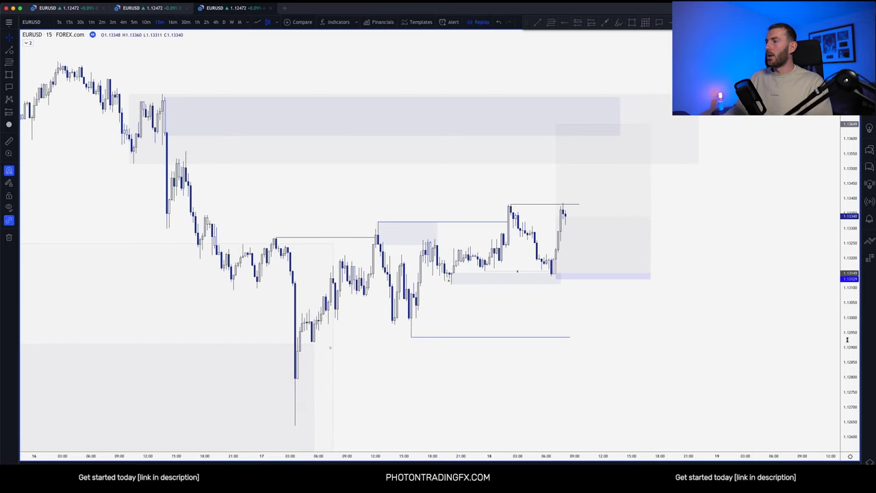
{"action": "left_click_drag", "start_coordinate": [847, 339], "coordinate": [840, 309]}
{"action": "left_click_drag", "start_coordinate": [723, 255], "coordinate": [724, 265]}
{"action": "scroll", "coordinate": [636, 218], "scroll_direction": "up", "scroll_amount": 1}
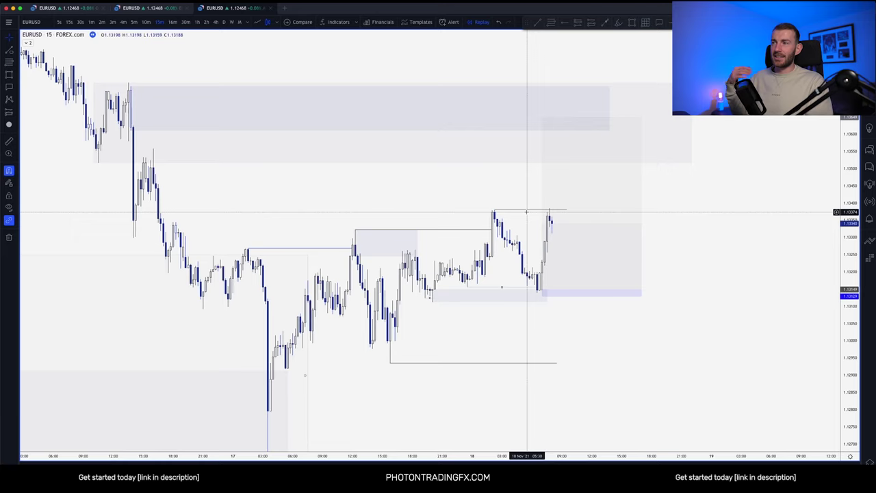
{"action": "left_click", "coordinate": [496, 210]}
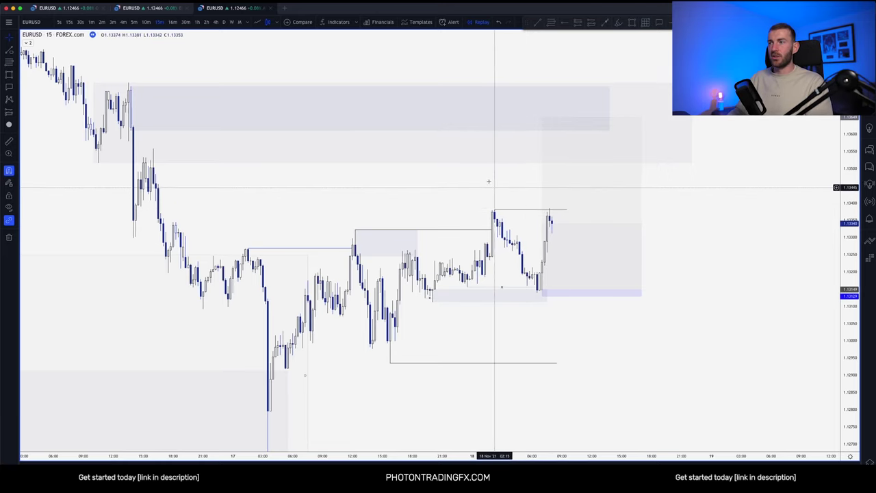
{"action": "scroll", "coordinate": [488, 185], "scroll_direction": "up", "scroll_amount": 2}
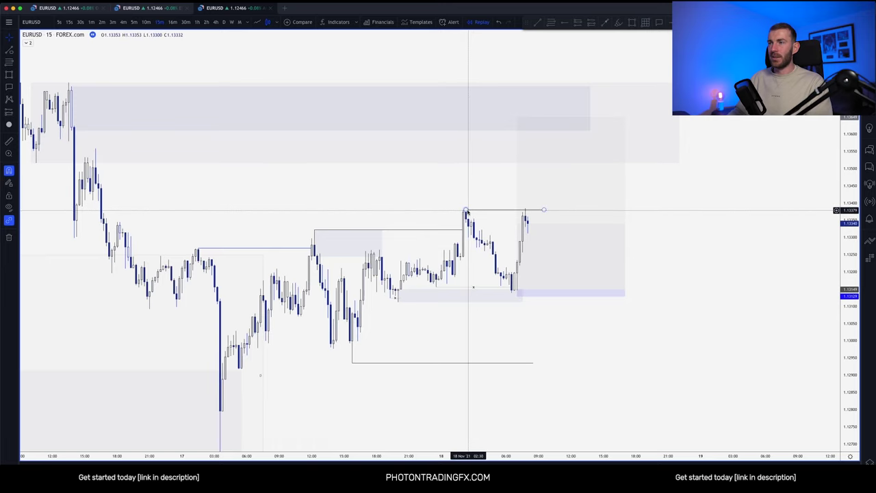
{"action": "key", "text": "Escape"}
Brush marks above the 18 Nov swing high and below the 17 Nov swing low, and undo them.
{"action": "left_click", "coordinate": [618, 23]}
{"action": "mouse_move", "coordinate": [454, 189]}
{"action": "left_mouse_down"}
{"action": "mouse_move", "coordinate": [453, 203]}
{"action": "mouse_move", "coordinate": [463, 195]}
{"action": "left_mouse_up"}
{"action": "key", "text": "ctrl+z"}
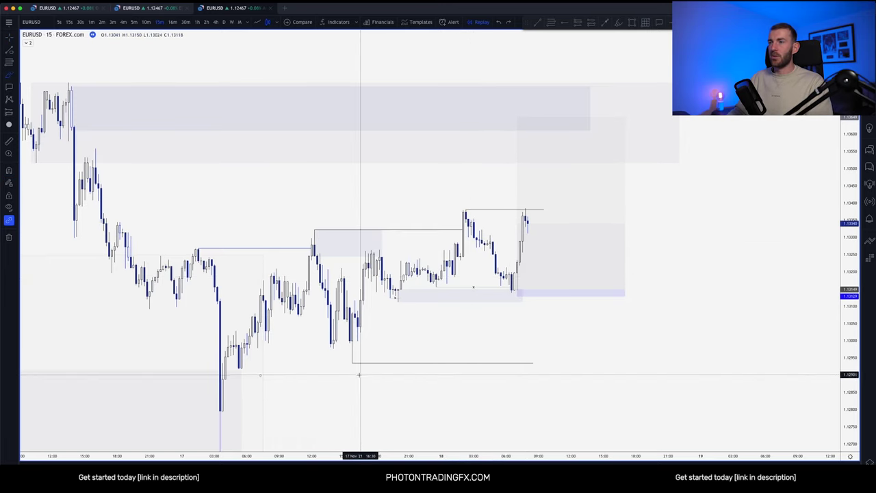
{"action": "left_click_drag", "start_coordinate": [326, 360], "coordinate": [363, 372]}
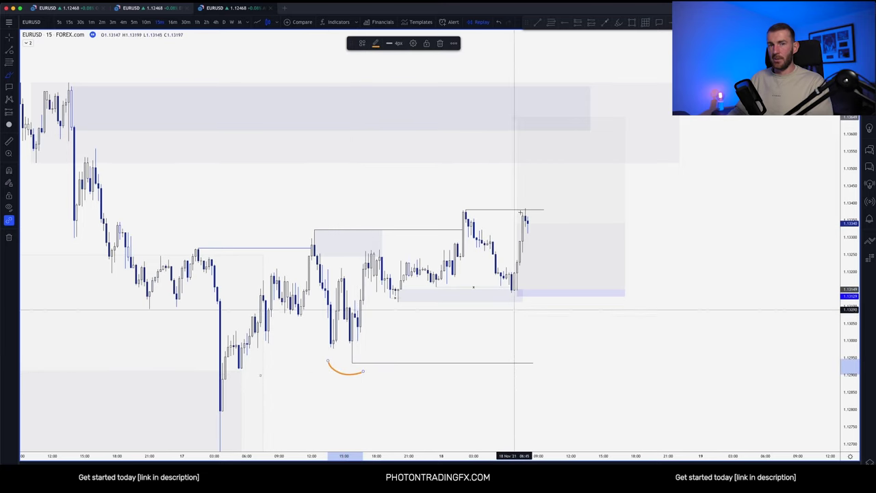
{"action": "key", "text": "ctrl+z"}
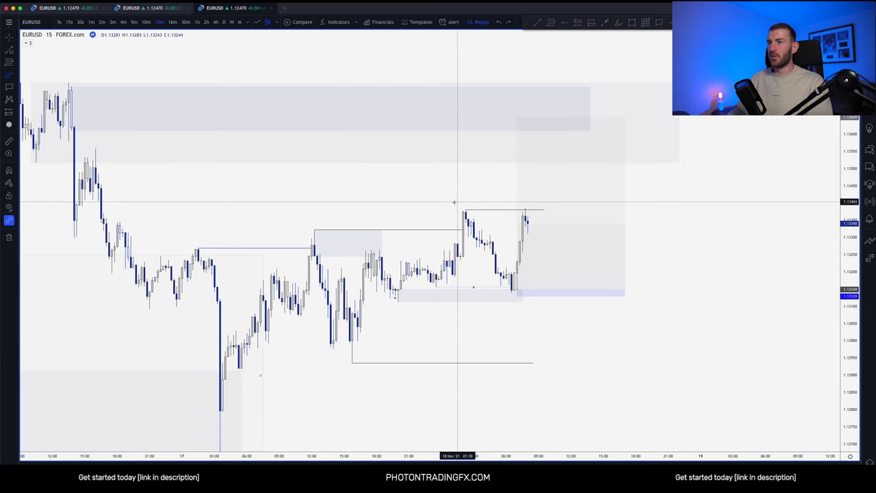
{"action": "left_click_drag", "start_coordinate": [454, 210], "coordinate": [527, 203]}
{"action": "key", "text": "ctrl+z"}
{"action": "key", "text": "ctrl+z"}
{"action": "key", "text": "Escape"}
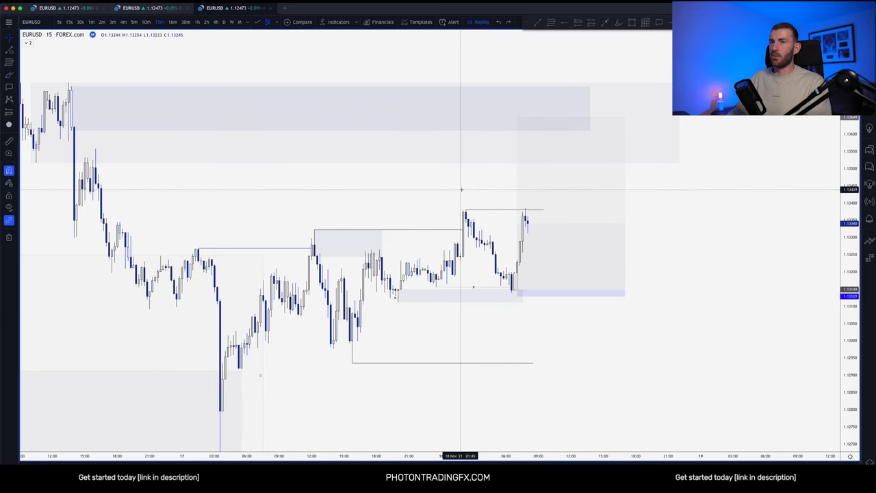
Try the long position's target at the swing-high line at 1.13380, and undo the change.
{"action": "scroll", "coordinate": [461, 189], "scroll_direction": "left", "scroll_amount": 2}
{"action": "scroll", "coordinate": [462, 190], "scroll_direction": "up", "scroll_amount": 1}
{"action": "left_click_drag", "start_coordinate": [843, 312], "coordinate": [848, 263]}
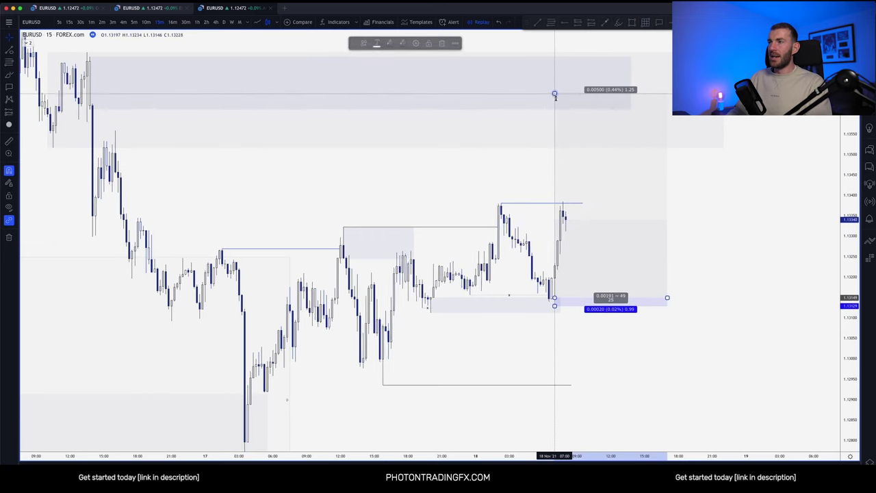
{"action": "left_click_drag", "start_coordinate": [555, 93], "coordinate": [554, 205]}
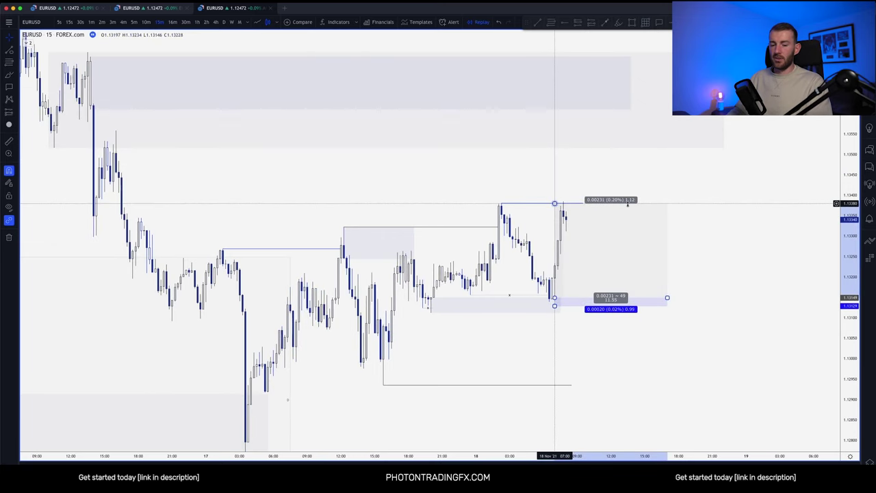
{"action": "key", "text": "ctrl+z"}
{"action": "left_click", "coordinate": [498, 174]}
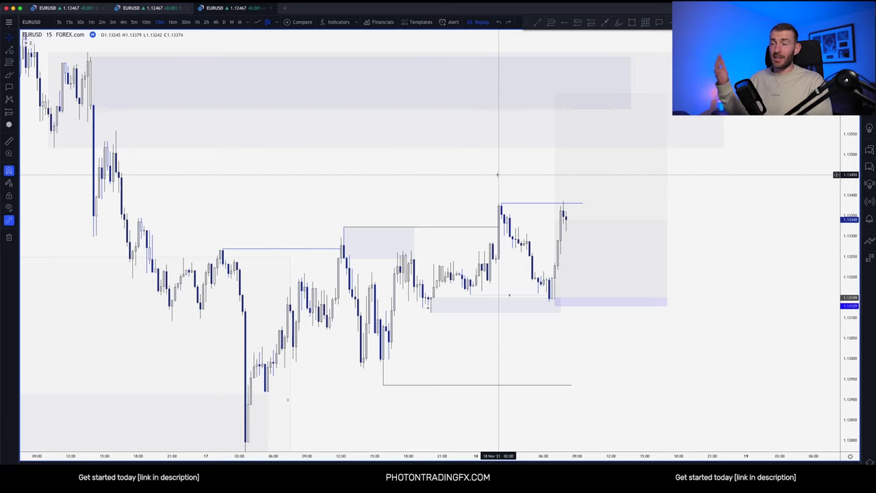
Advance the 15-minute replay to about 08:45 on 18 Nov and shorten the swing-high line to end at the candle that breaks it.
{"action": "scroll", "coordinate": [497, 175], "scroll_direction": "left", "scroll_amount": 3}
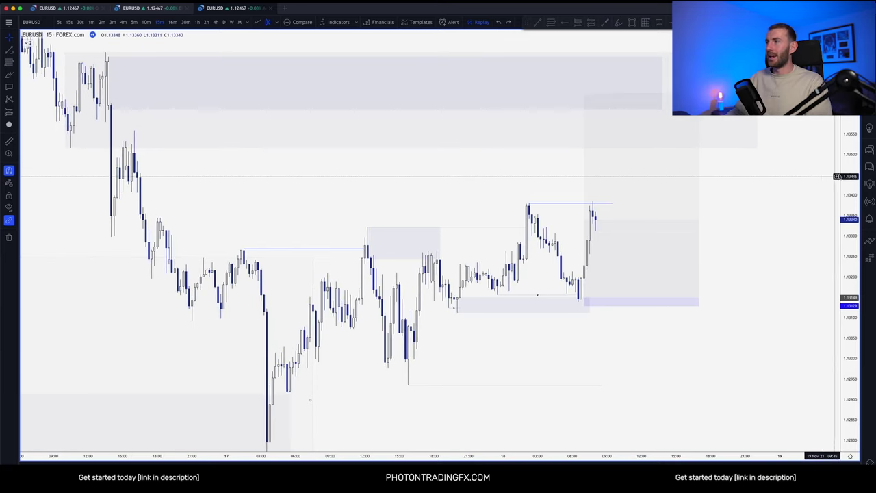
{"action": "left_click_drag", "start_coordinate": [840, 187], "coordinate": [842, 223]}
{"action": "left_click_drag", "start_coordinate": [772, 216], "coordinate": [750, 221]}
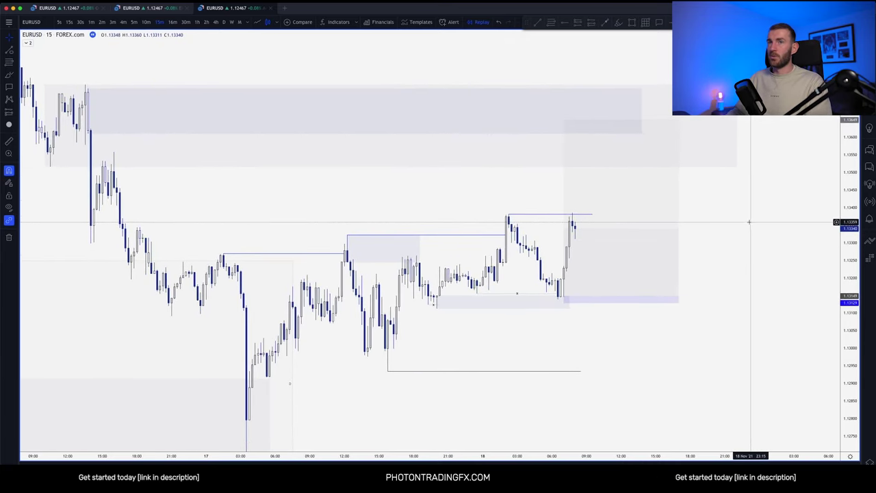
{"action": "left_click", "coordinate": [607, 60]}
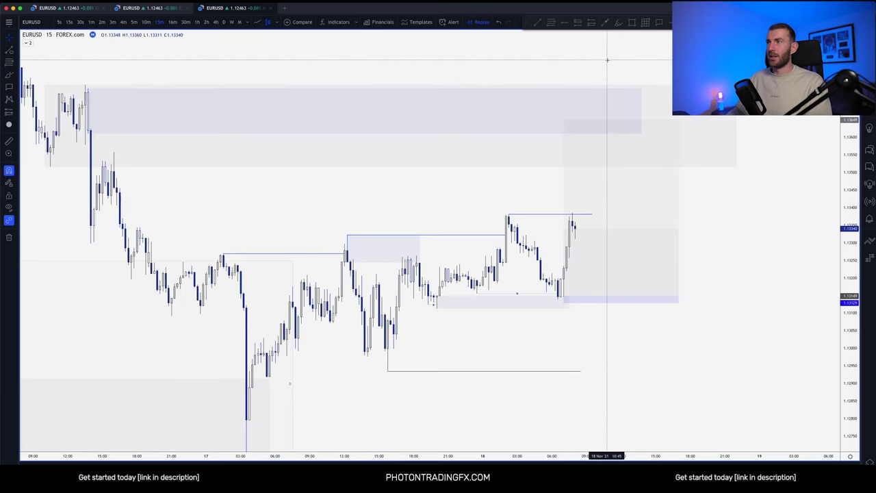
{"action": "left_click", "coordinate": [585, 160]}
{"action": "key", "text": "shift+Right"}
{"action": "key", "text": "shift+Right"}
{"action": "key", "text": "shift+Right"}
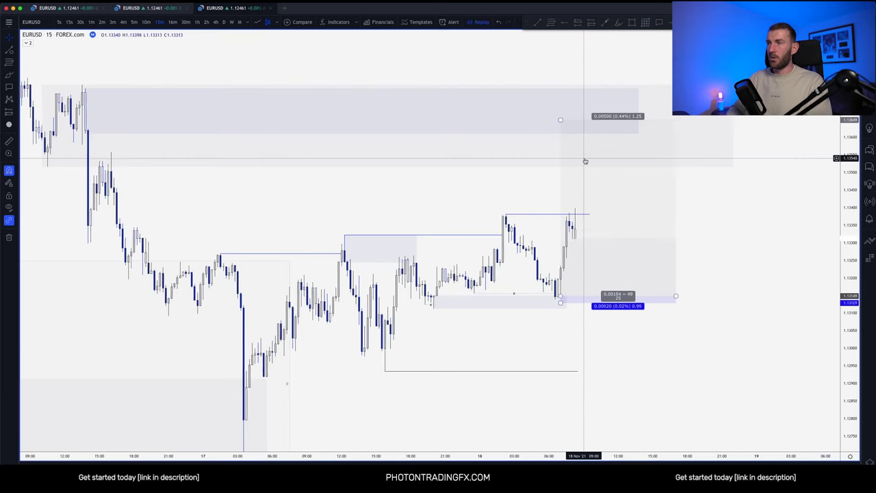
{"action": "left_click", "coordinate": [574, 214]}
Move the lower structure line up to the 18 Nov swing low beside the long entry, make it horizontal and shorten it.
{"action": "left_click", "coordinate": [463, 316]}
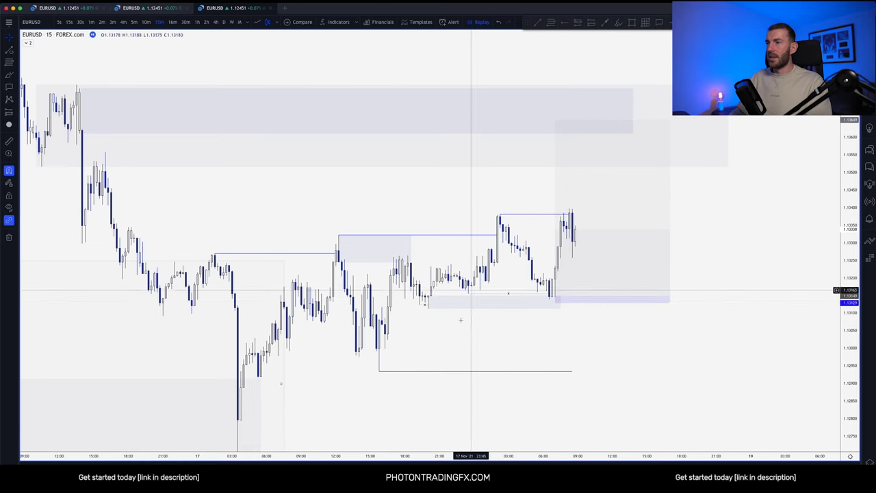
{"action": "left_click_drag", "start_coordinate": [402, 371], "coordinate": [548, 308]}
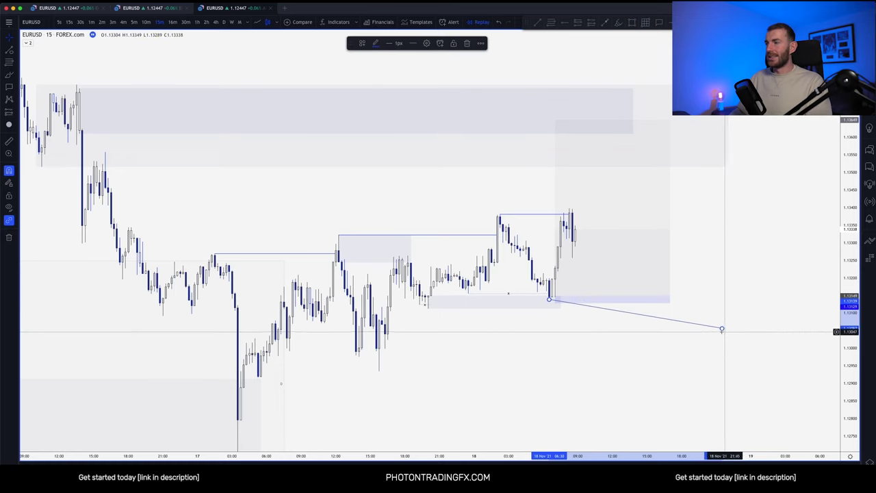
{"action": "left_click_drag", "start_coordinate": [721, 328], "coordinate": [609, 302]}
{"action": "left_click_drag", "start_coordinate": [634, 335], "coordinate": [604, 340]}
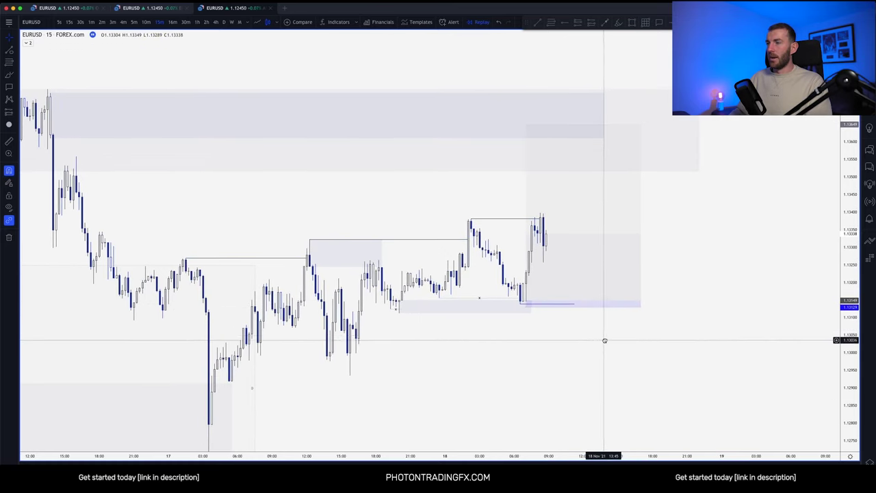
Advance the replay to about 11:30 on 18 Nov and draw a break line from the latest swing high to the breakout candle.
{"action": "left_click_drag", "start_coordinate": [848, 343], "coordinate": [848, 316]}
{"action": "scroll", "coordinate": [705, 245], "scroll_direction": "up", "scroll_amount": 1}
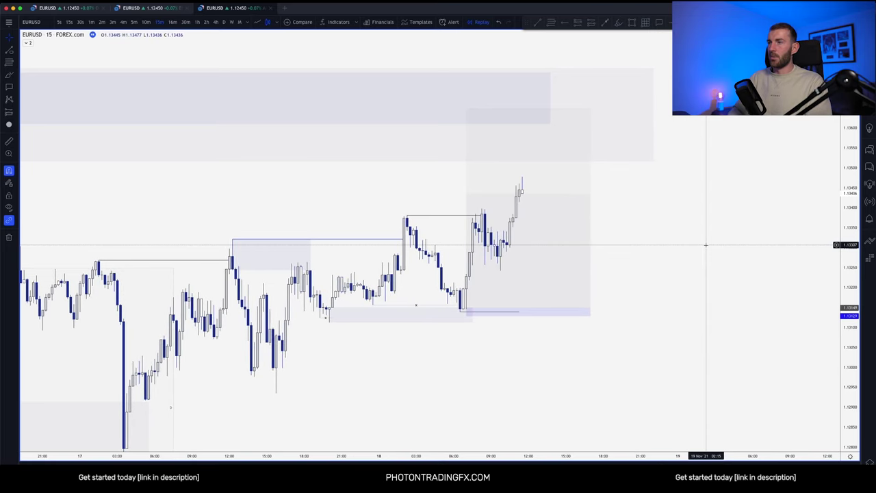
{"action": "mouse_move", "coordinate": [441, 216]}
{"action": "left_mouse_down"}
{"action": "mouse_move", "coordinate": [524, 211]}
{"action": "mouse_move", "coordinate": [482, 210]}
{"action": "mouse_move", "coordinate": [517, 208]}
{"action": "left_mouse_up"}
Move the swing-low line up to the 18 Nov 09:45 low and make both it and the newest swing-high line horizontal.
{"action": "left_click", "coordinate": [477, 341]}
{"action": "left_click_drag", "start_coordinate": [474, 312], "coordinate": [500, 271]}
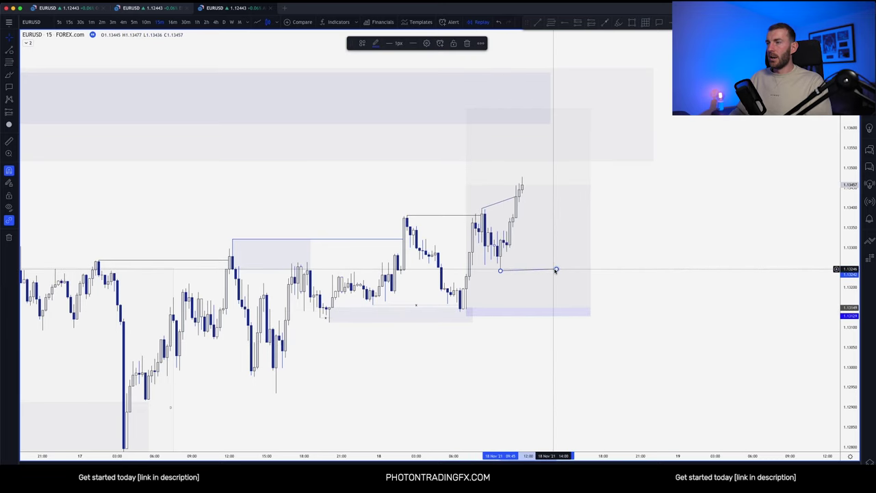
{"action": "left_click_drag", "start_coordinate": [556, 270], "coordinate": [553, 271]}
{"action": "left_click_drag", "start_coordinate": [516, 197], "coordinate": [515, 207]}
{"action": "left_click", "coordinate": [640, 210]}
{"action": "left_click_drag", "start_coordinate": [847, 293], "coordinate": [846, 273]}
{"action": "left_click_drag", "start_coordinate": [730, 243], "coordinate": [745, 249]}
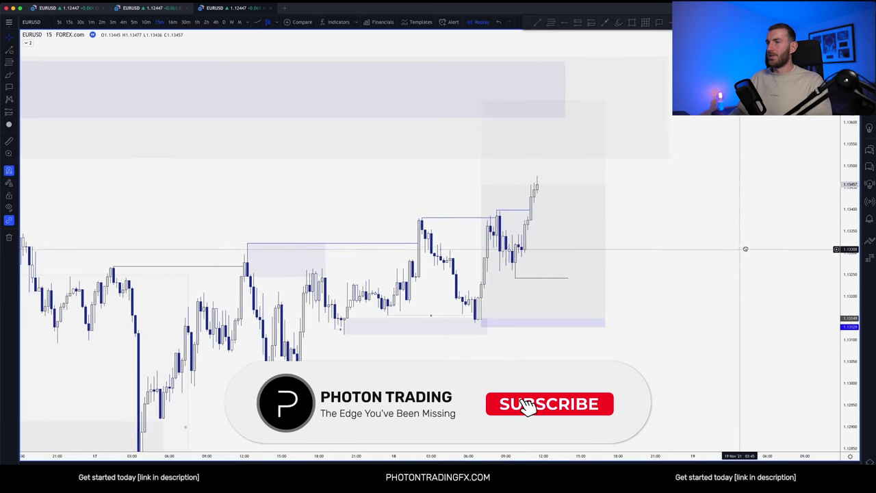
Draw a demand rectangle over the 18 Nov 09:45 swing-low candle and extend it to about 14:30.
{"action": "scroll", "coordinate": [745, 249], "scroll_direction": "up", "scroll_amount": 1}
{"action": "left_click", "coordinate": [634, 24]}
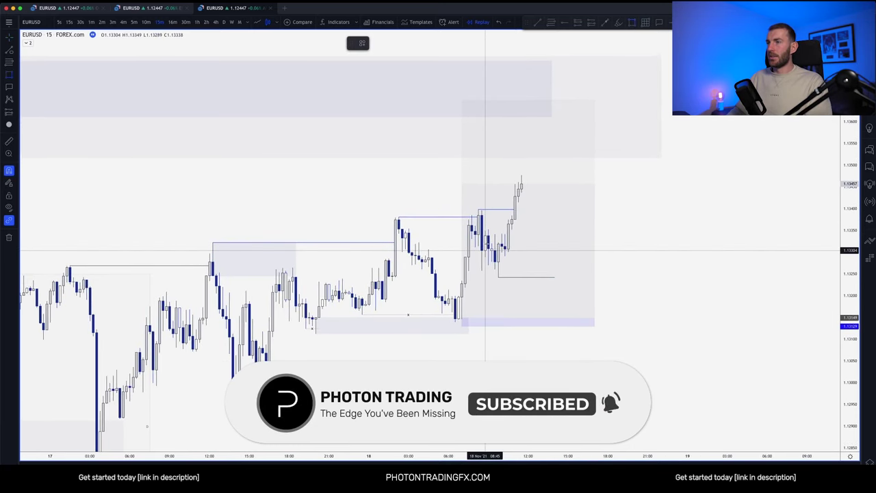
{"action": "left_click", "coordinate": [498, 261]}
{"action": "left_click", "coordinate": [498, 276]}
{"action": "left_click_drag", "start_coordinate": [498, 269], "coordinate": [562, 269]}
{"action": "left_click", "coordinate": [599, 265]}
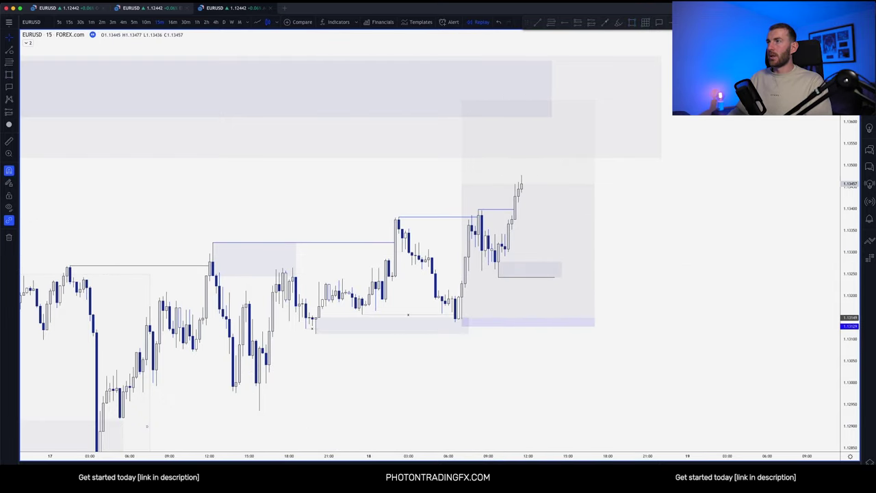
Draw a line from the low before the 18 Nov 09:45 candle to that candle and apply the LQ - M15 template.
{"action": "left_click", "coordinate": [537, 22]}
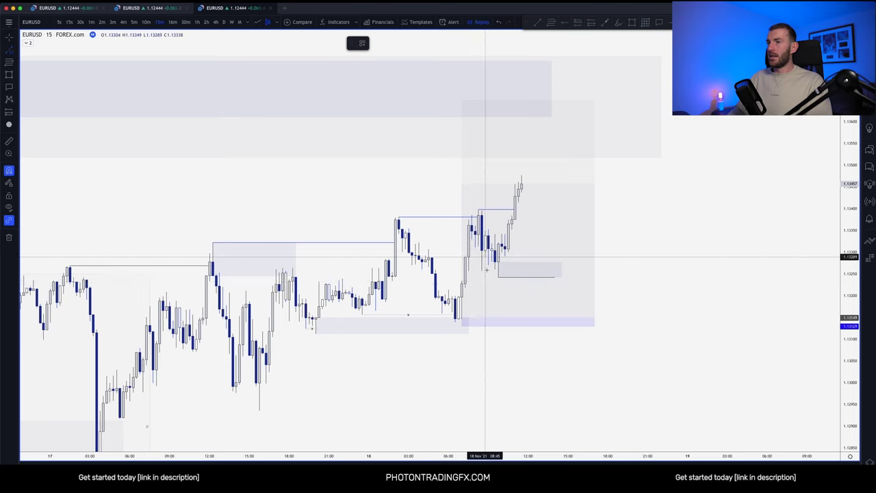
{"action": "left_click", "coordinate": [498, 271]}
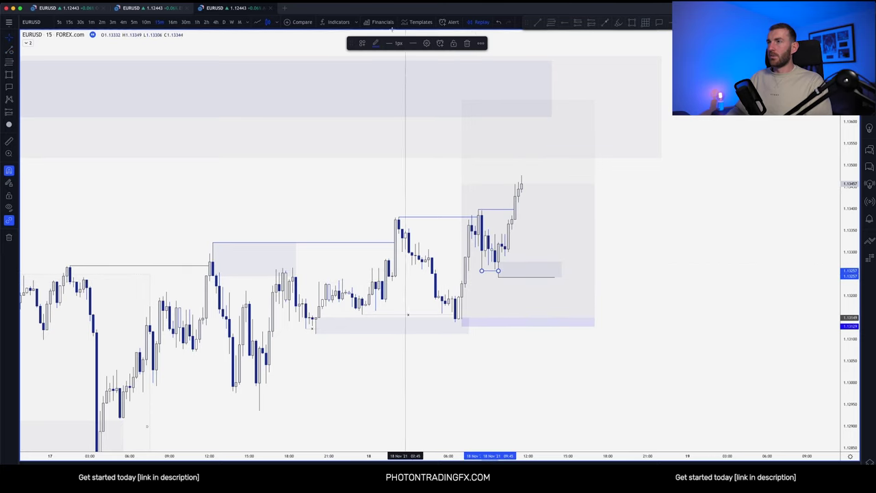
{"action": "left_click", "coordinate": [362, 43]}
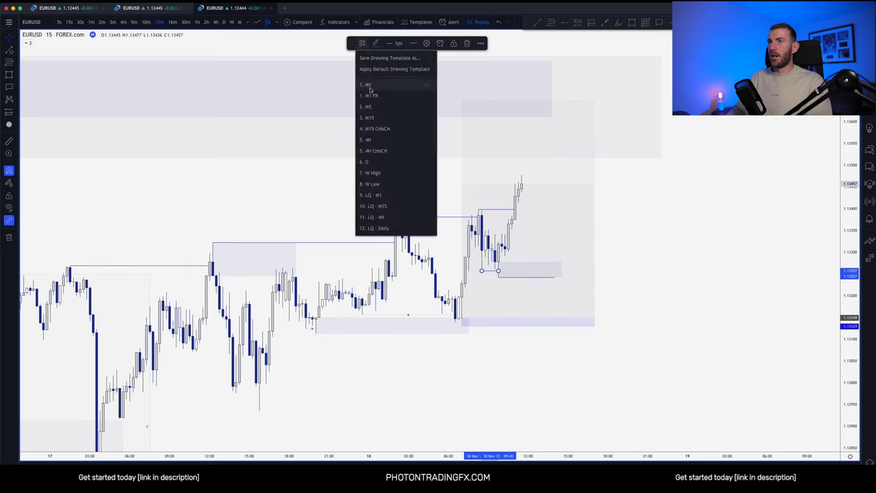
{"action": "left_click", "coordinate": [383, 206]}
Advance the 15-minute replay to about 16:15 on 18 Nov and extend the long position to about 17:30.
{"action": "scroll", "coordinate": [727, 242], "scroll_direction": "down", "scroll_amount": 5}
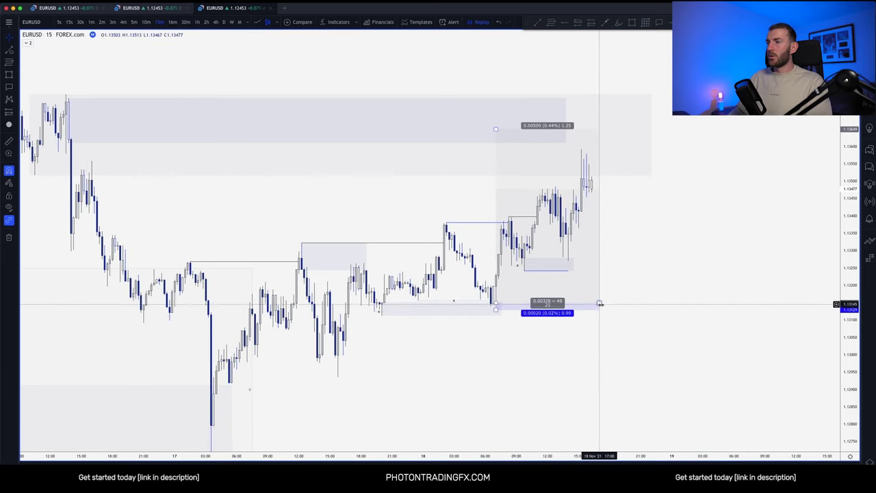
{"action": "left_click_drag", "start_coordinate": [599, 303], "coordinate": [604, 302]}
{"action": "left_click", "coordinate": [636, 289]}
{"action": "left_click_drag", "start_coordinate": [846, 311], "coordinate": [846, 285]}
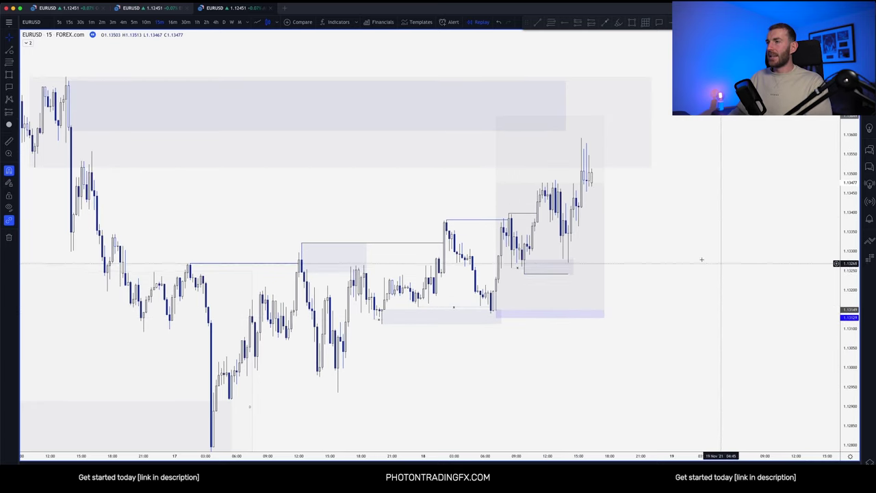
{"action": "left_click_drag", "start_coordinate": [702, 254], "coordinate": [759, 260]}
{"action": "left_click_drag", "start_coordinate": [659, 124], "coordinate": [654, 118]}
{"action": "scroll", "coordinate": [655, 118], "scroll_direction": "up", "scroll_amount": 1}
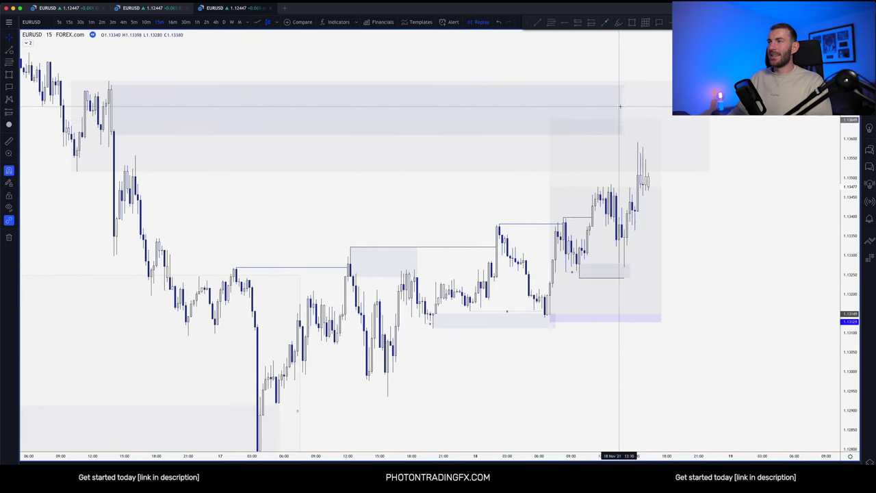
Extend the inner supply zone above price to 18:00 on 18 Nov.
{"action": "left_click", "coordinate": [621, 110]}
{"action": "left_click_drag", "start_coordinate": [621, 110], "coordinate": [665, 110]}
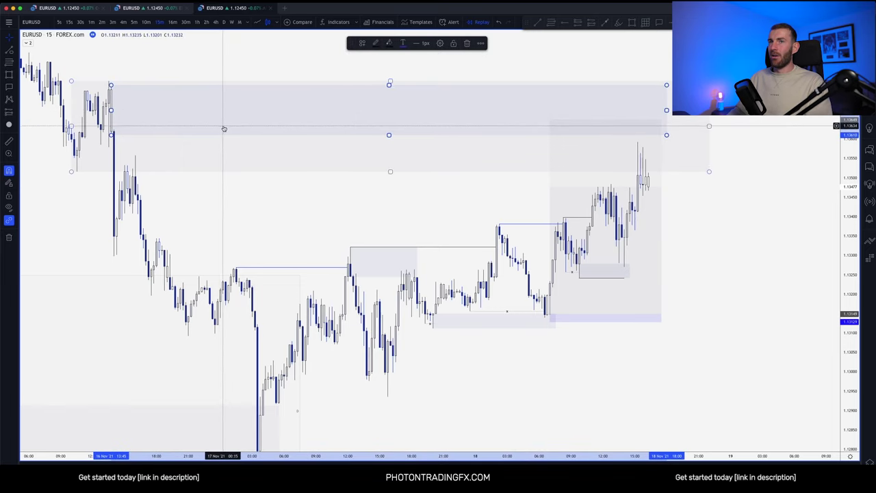
{"action": "scroll", "coordinate": [741, 242], "scroll_direction": "up", "scroll_amount": 2}
{"action": "left_click", "coordinate": [725, 248]}
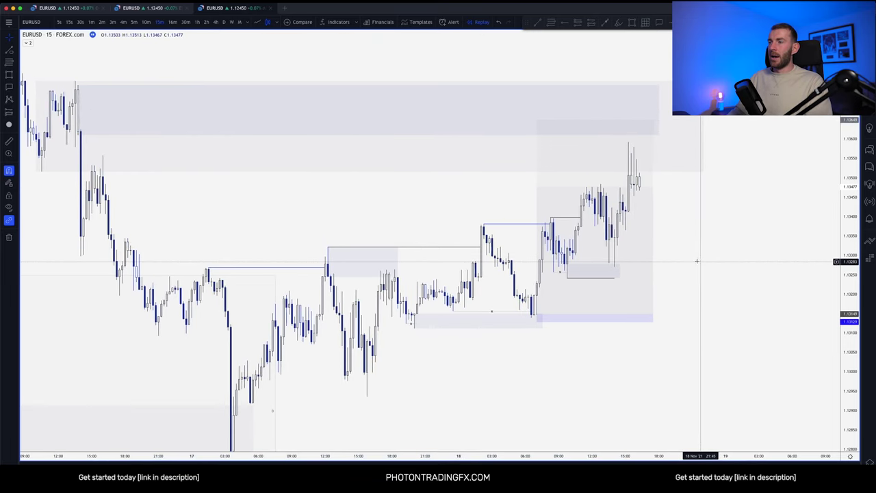
{"action": "scroll", "coordinate": [700, 245], "scroll_direction": "up", "scroll_amount": 1}
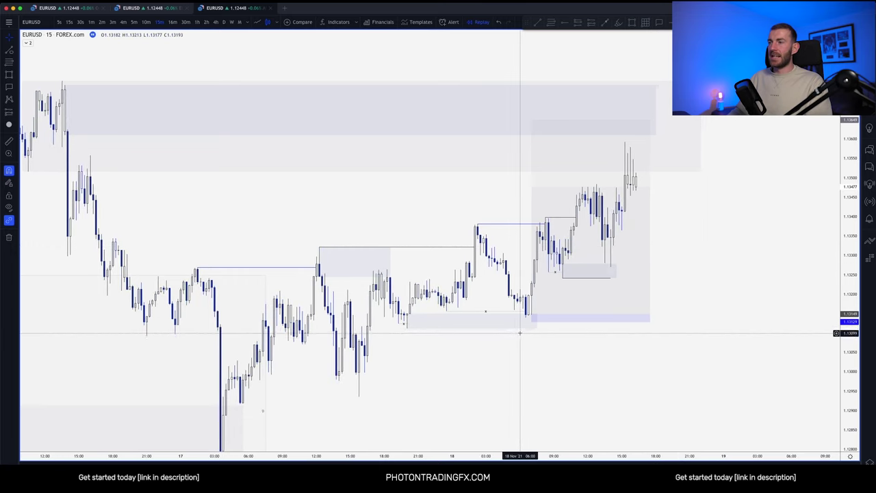
Advance the replay to about 17:30 on 18 Nov and shorten the long position to end at 17:00, where price reaches the target.
{"action": "left_click", "coordinate": [530, 317]}
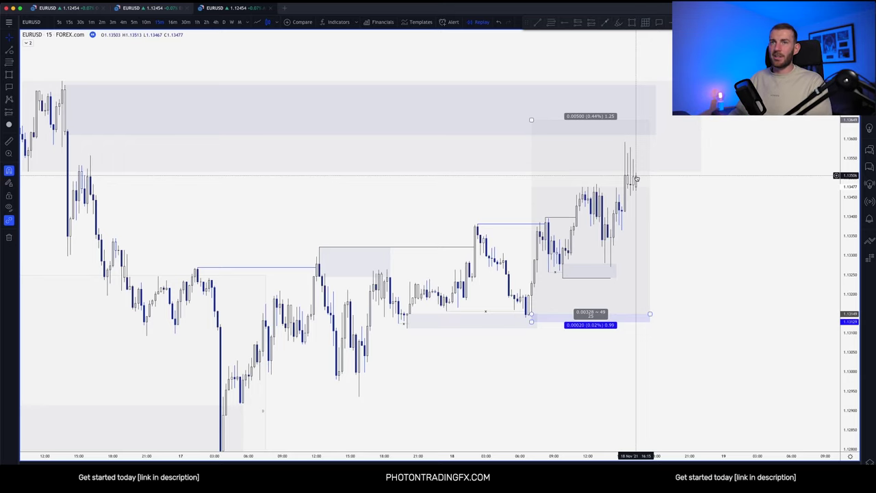
{"action": "scroll", "coordinate": [636, 179], "scroll_direction": "up", "scroll_amount": 1}
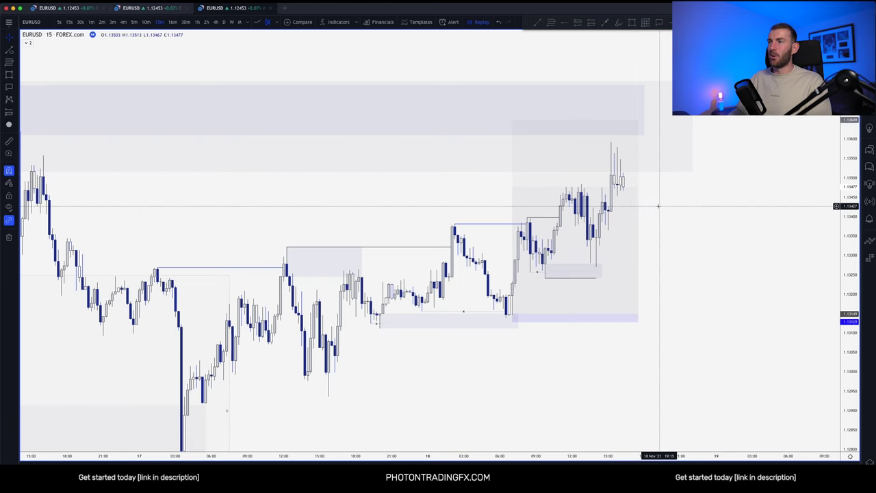
{"action": "scroll", "coordinate": [722, 254], "scroll_direction": "down", "scroll_amount": 2}
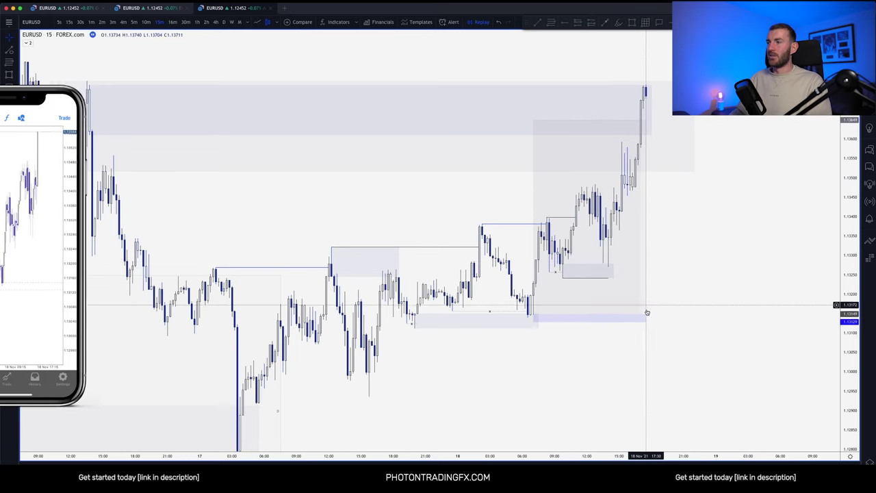
{"action": "left_click_drag", "start_coordinate": [645, 313], "coordinate": [641, 315]}
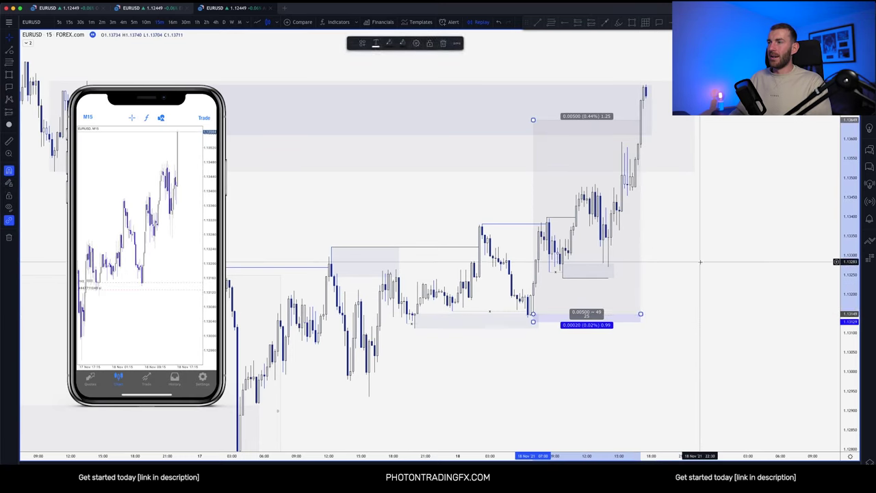
{"action": "left_click", "coordinate": [702, 261]}
{"action": "left_click_drag", "start_coordinate": [844, 182], "coordinate": [844, 252]}
{"action": "left_click_drag", "start_coordinate": [738, 242], "coordinate": [692, 258]}
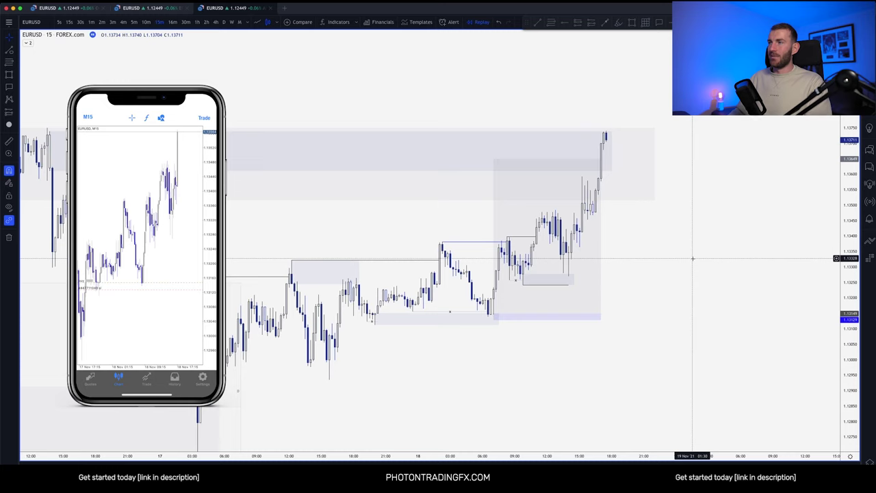
{"action": "scroll", "coordinate": [692, 258], "scroll_direction": "down", "scroll_amount": 2}
{"action": "left_click_drag", "start_coordinate": [718, 225], "coordinate": [703, 242]}
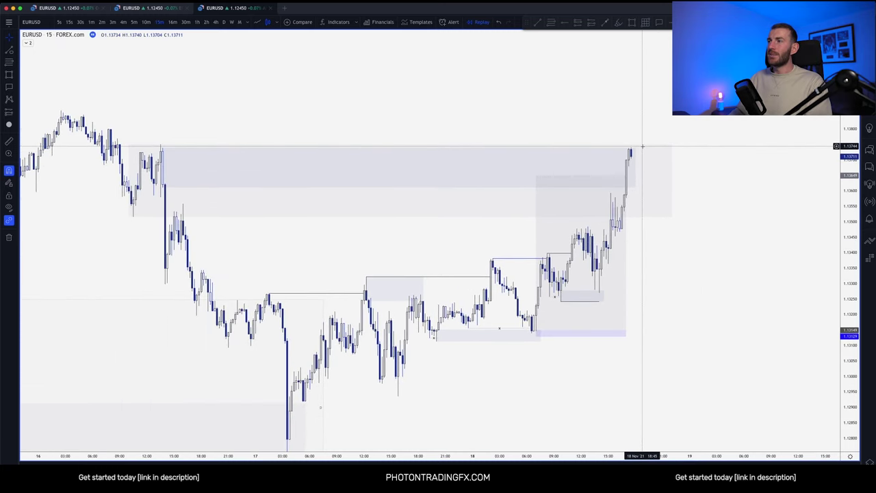
Advance the replay to about 18:15 on 18 Nov and extend the inner supply zone to about 19:00.
{"action": "scroll", "coordinate": [642, 146], "scroll_direction": "up", "scroll_amount": 3}
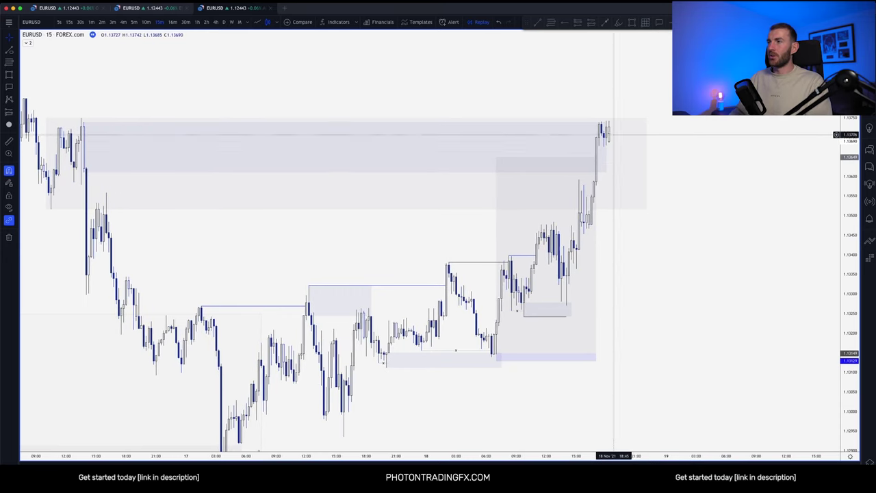
{"action": "left_click", "coordinate": [607, 153]}
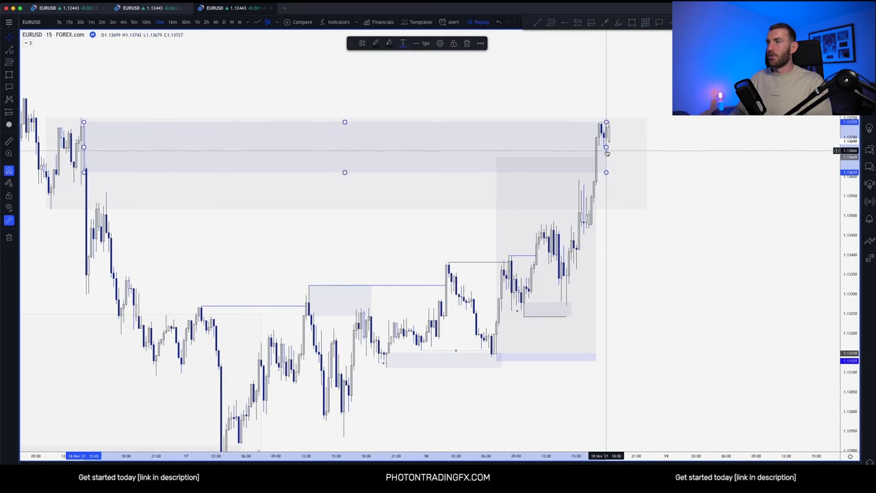
{"action": "left_click", "coordinate": [684, 144]}
{"action": "scroll", "coordinate": [684, 145], "scroll_direction": "up", "scroll_amount": 4}
{"action": "left_click_drag", "start_coordinate": [690, 120], "coordinate": [785, 216]}
{"action": "left_click_drag", "start_coordinate": [846, 255], "coordinate": [846, 175]}
{"action": "left_click_drag", "start_coordinate": [655, 160], "coordinate": [698, 121]}
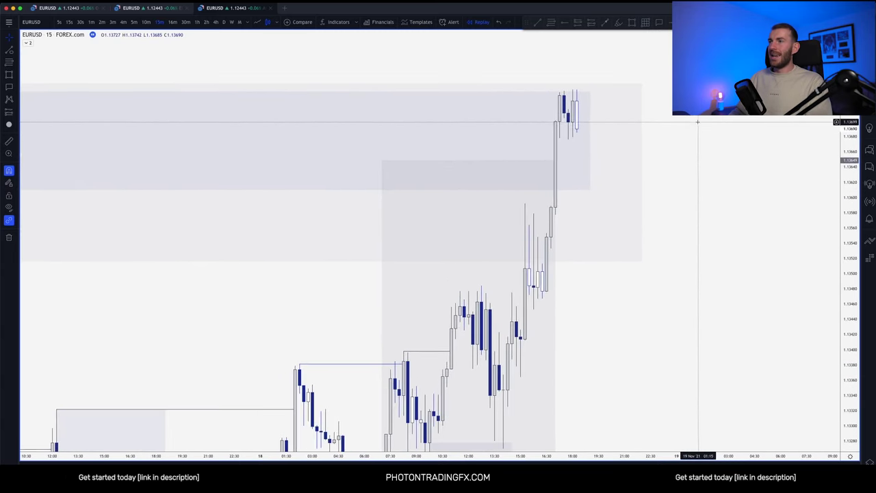
Examine the 4-hour chart's downtrend and the price reaction at the supply zone.
{"action": "scroll", "coordinate": [698, 122], "scroll_direction": "up", "scroll_amount": 3}
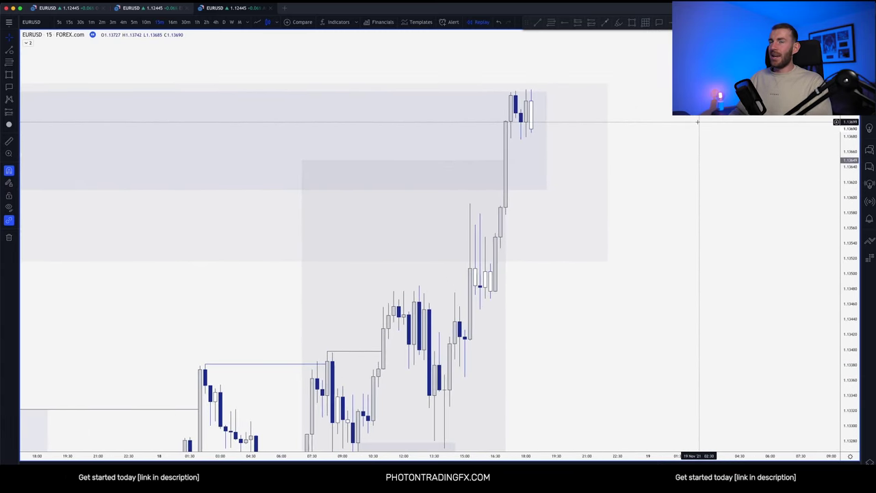
{"action": "left_click", "coordinate": [220, 22]}
{"action": "double_click", "coordinate": [848, 151]}
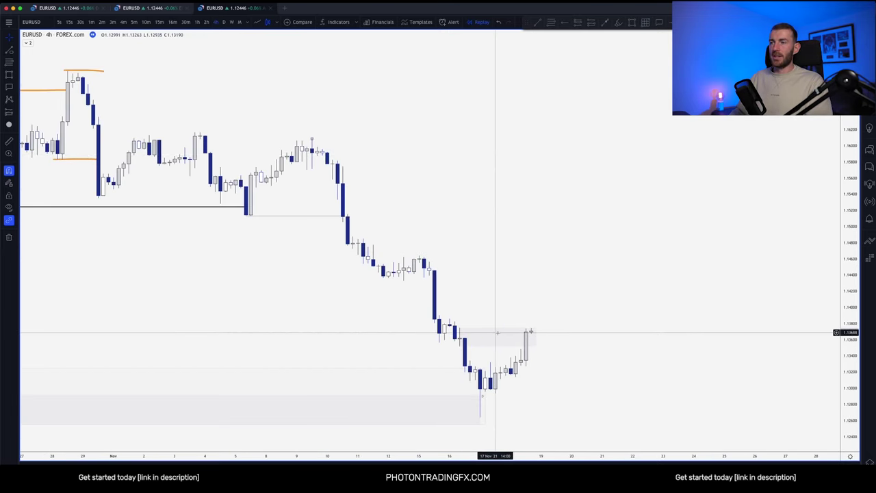
{"action": "scroll", "coordinate": [503, 329], "scroll_direction": "up", "scroll_amount": 1}
{"action": "scroll", "coordinate": [684, 320], "scroll_direction": "down", "scroll_amount": 3}
{"action": "scroll", "coordinate": [822, 358], "scroll_direction": "down", "scroll_amount": 1}
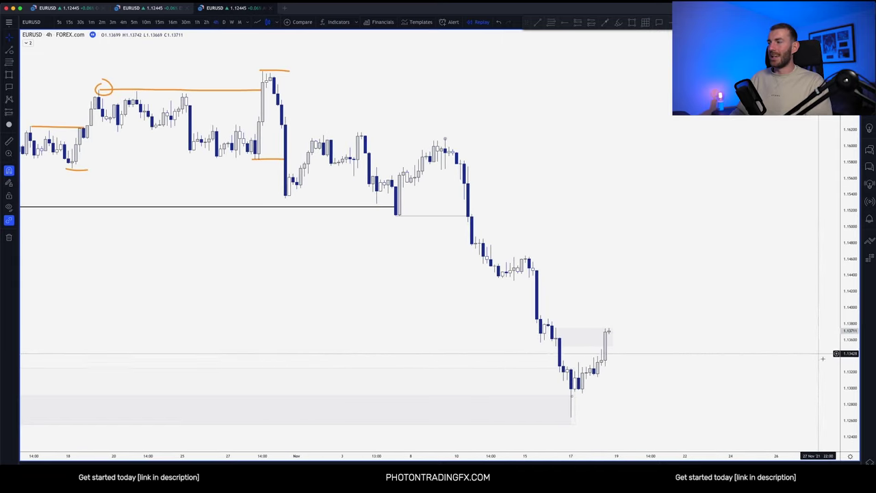
{"action": "left_click_drag", "start_coordinate": [843, 367], "coordinate": [843, 318]}
{"action": "left_click_drag", "start_coordinate": [603, 357], "coordinate": [565, 250]}
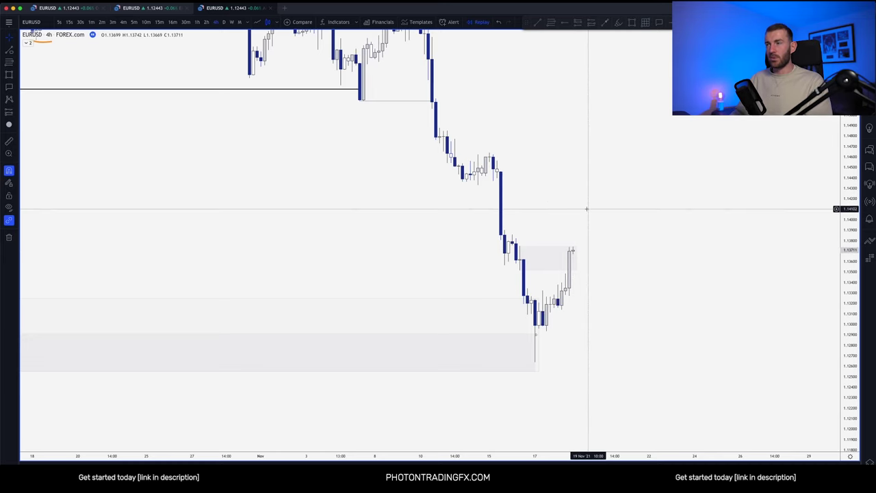
On the 15-minute chart, draw a line across the 17:30 and 18:00 highs of 18 Nov with the M15 CHoCH template.
{"action": "left_click", "coordinate": [162, 23]}
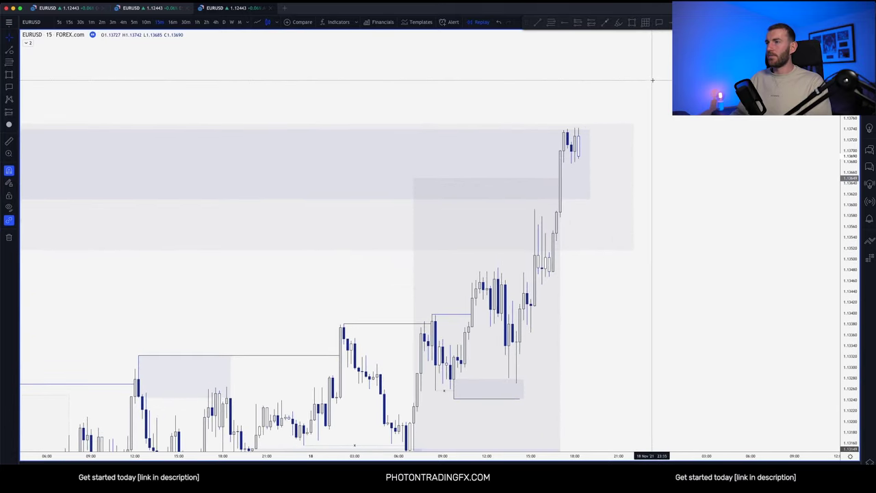
{"action": "scroll", "coordinate": [651, 82], "scroll_direction": "up", "scroll_amount": 4}
{"action": "left_click_drag", "start_coordinate": [847, 251], "coordinate": [843, 193]}
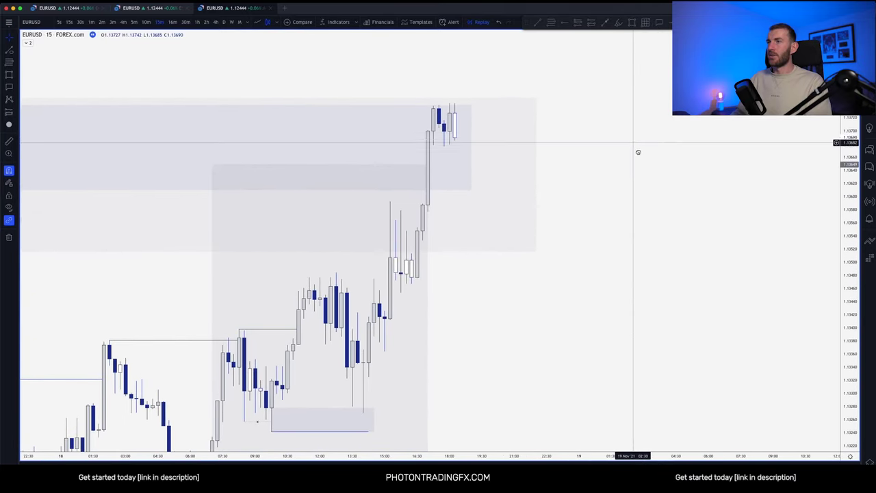
{"action": "left_click_drag", "start_coordinate": [637, 152], "coordinate": [686, 193]}
{"action": "left_click", "coordinate": [686, 23]}
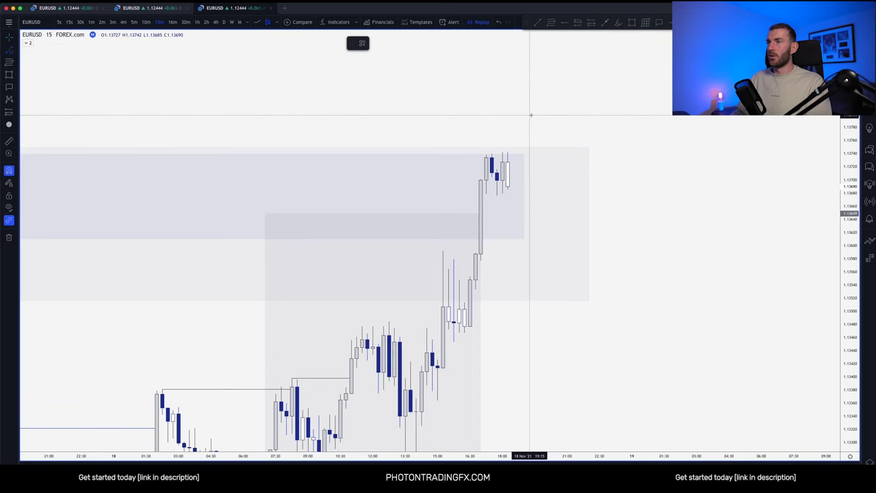
{"action": "left_click", "coordinate": [491, 153]}
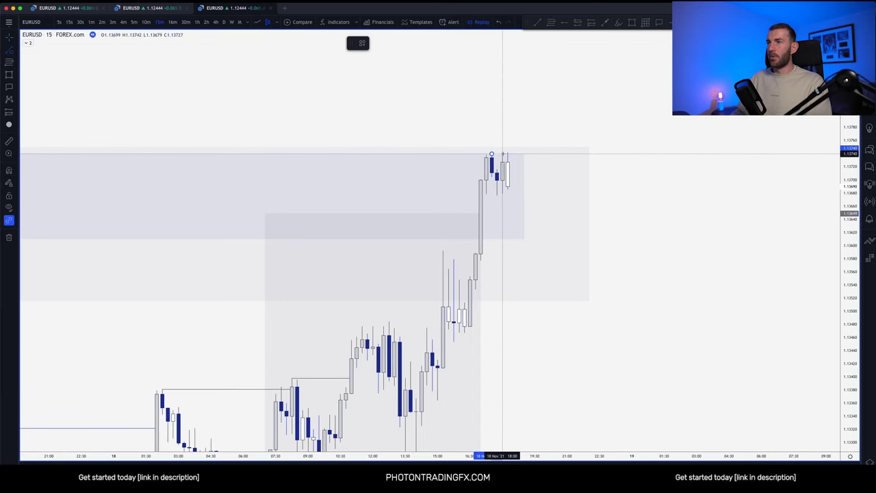
{"action": "left_click", "coordinate": [503, 154]}
{"action": "left_click", "coordinate": [363, 43]}
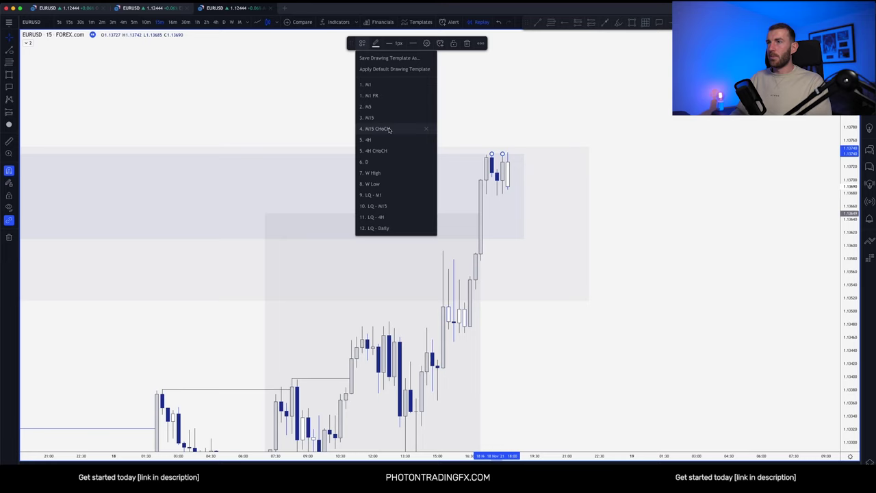
{"action": "left_click", "coordinate": [390, 130]}
Duplicate the dashed swing-high line and place the copy at the 18 Nov 17:45 low.
{"action": "scroll", "coordinate": [551, 99], "scroll_direction": "up", "scroll_amount": 2}
{"action": "left_click", "coordinate": [551, 99]}
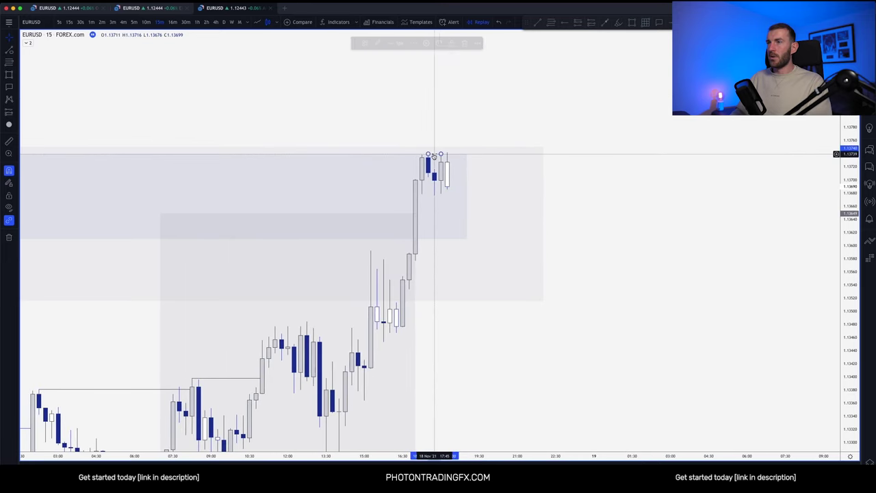
{"action": "mouse_move", "coordinate": [434, 155]}
{"action": "left_mouse_down"}
{"action": "mouse_move", "coordinate": [434, 196]}
{"action": "mouse_move", "coordinate": [446, 197]}
{"action": "left_mouse_up"}
{"action": "left_click", "coordinate": [605, 122]}
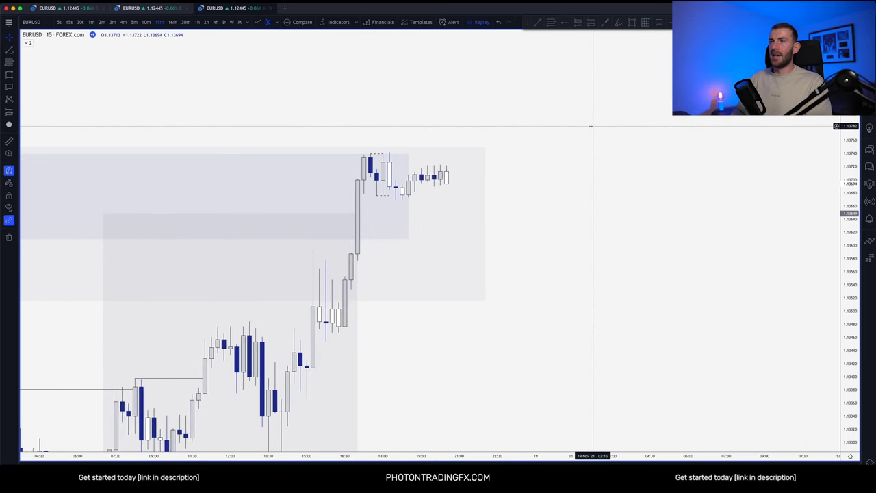
Advance the replay to about 20:30 on 18 Nov and switch to the 1-minute chart around the supply zone.
{"action": "left_click_drag", "start_coordinate": [563, 221], "coordinate": [628, 225]}
{"action": "left_click_drag", "start_coordinate": [851, 267], "coordinate": [664, 150]}
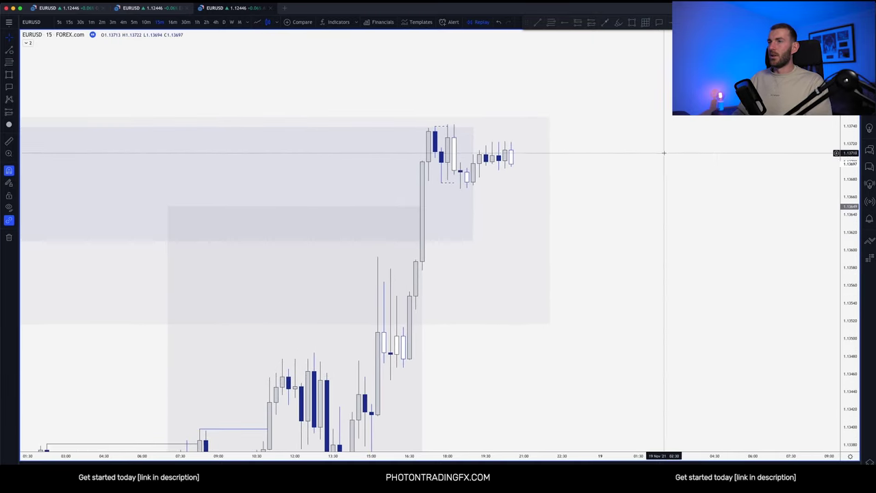
{"action": "left_click", "coordinate": [90, 22]}
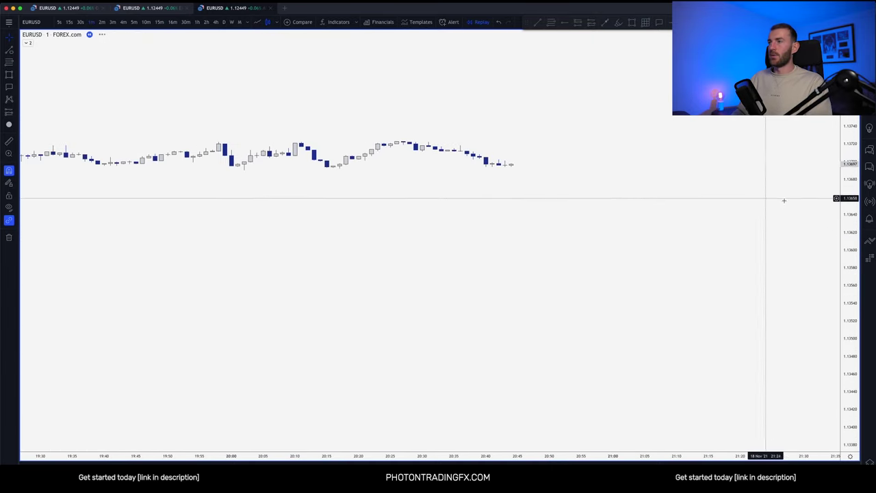
{"action": "scroll", "coordinate": [636, 178], "scroll_direction": "down", "scroll_amount": 5}
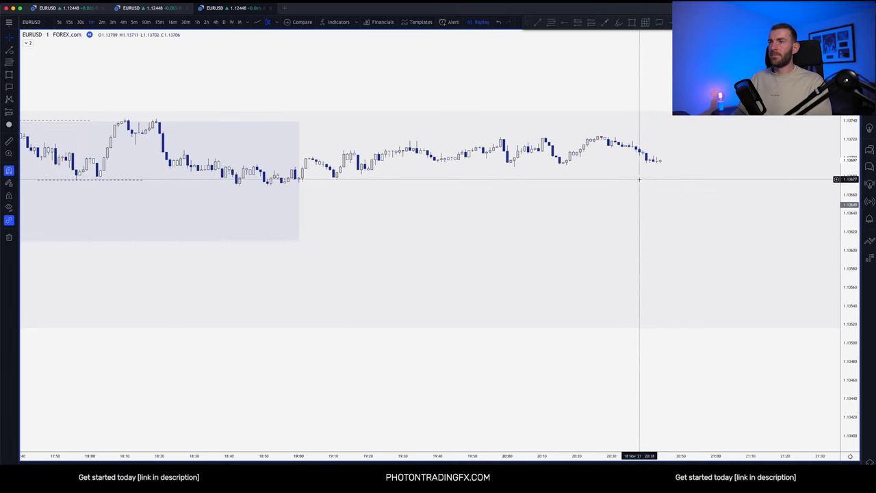
{"action": "left_click_drag", "start_coordinate": [635, 62], "coordinate": [544, 98]}
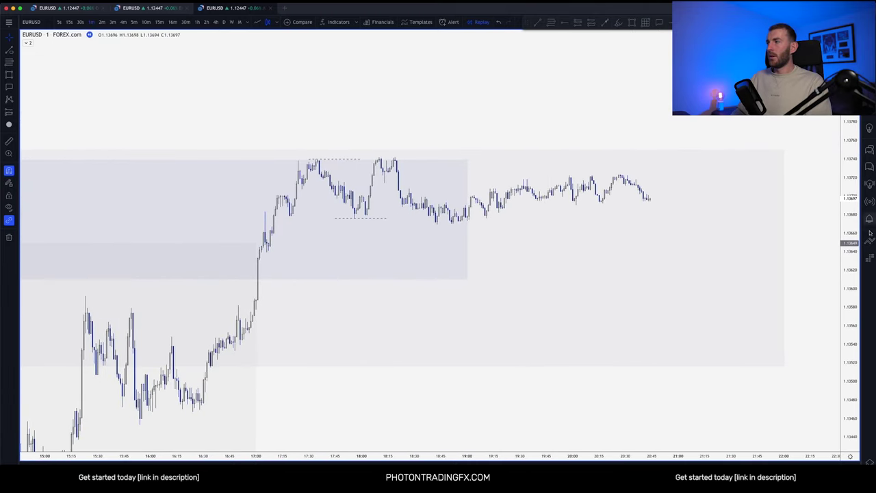
Extend the dashed swing-high line to the high just after 18:00 and the dashed swing-low line to the break at about 18:40.
{"action": "left_click_drag", "start_coordinate": [854, 250], "coordinate": [628, 82]}
{"action": "left_click_drag", "start_coordinate": [542, 94], "coordinate": [549, 121]}
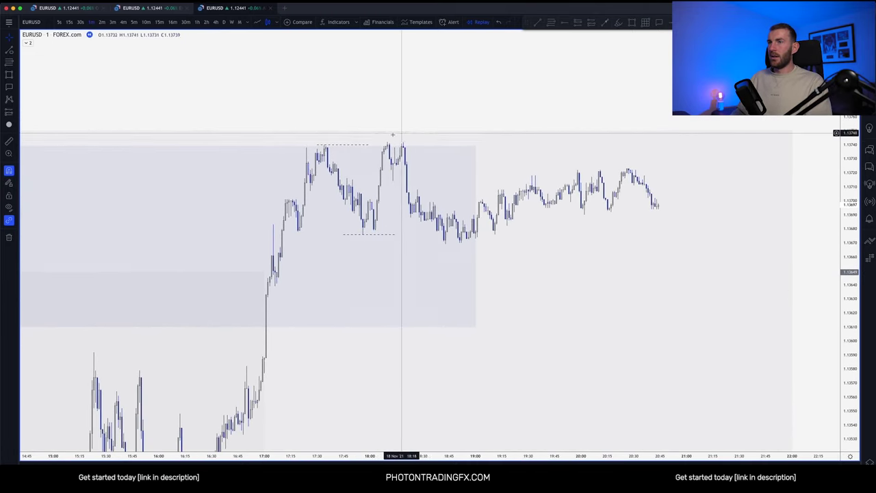
{"action": "left_click_drag", "start_coordinate": [370, 143], "coordinate": [387, 144]}
{"action": "left_click", "coordinate": [444, 117]}
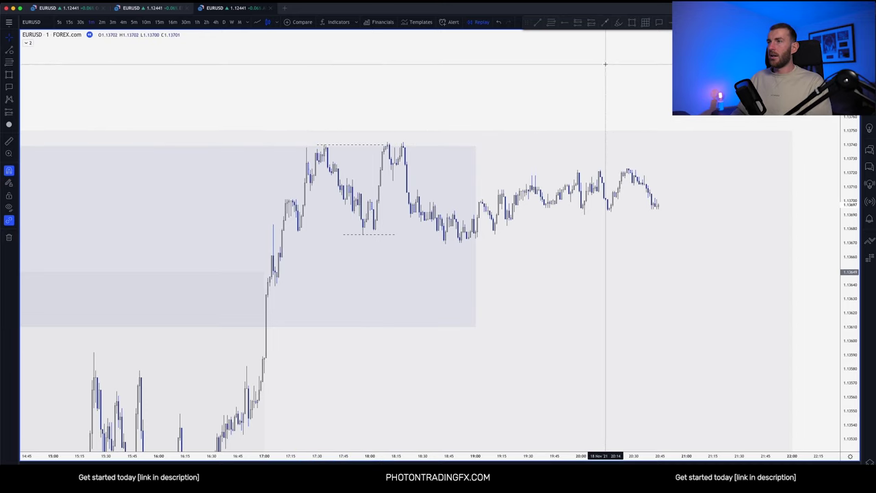
{"action": "left_click_drag", "start_coordinate": [344, 235], "coordinate": [444, 234]}
{"action": "left_click", "coordinate": [509, 95]}
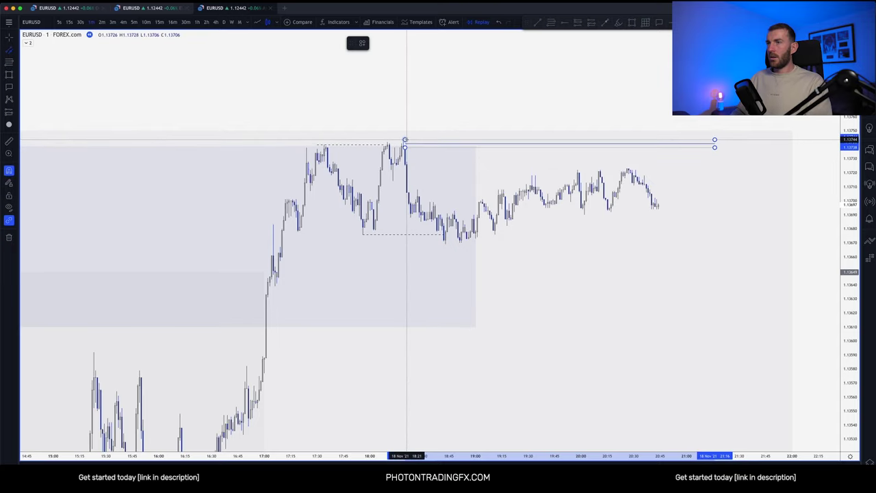
Fit the narrow parallel channel to the 18:19 candle's high on 18 Nov and extend it to about 21:19.
{"action": "left_click_drag", "start_coordinate": [404, 145], "coordinate": [403, 147]}
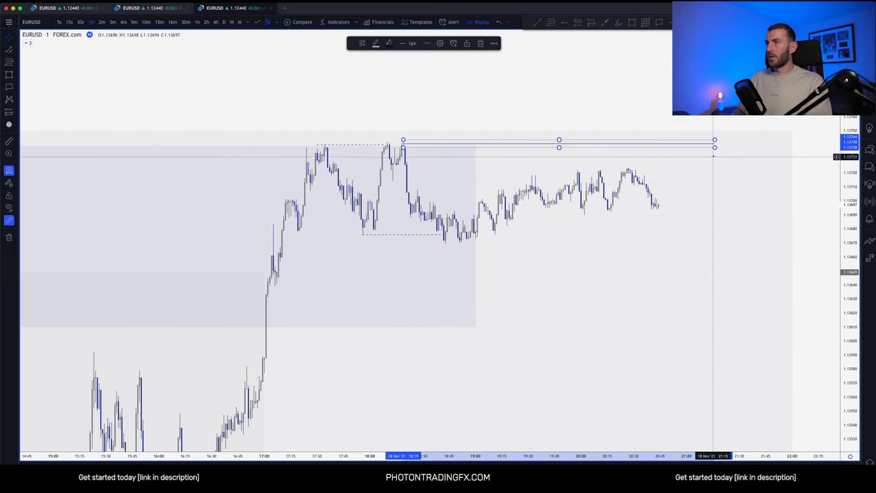
{"action": "left_click_drag", "start_coordinate": [714, 149], "coordinate": [720, 149]}
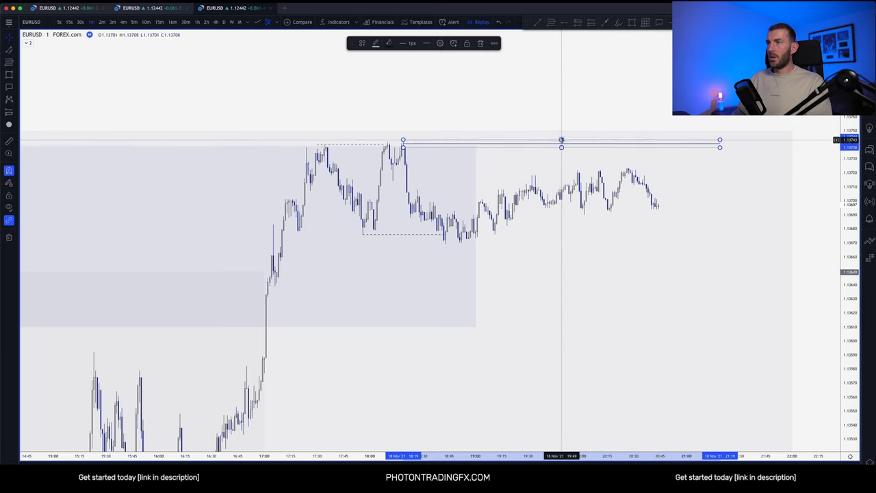
{"action": "left_click_drag", "start_coordinate": [562, 140], "coordinate": [403, 142]}
{"action": "left_click", "coordinate": [492, 114]}
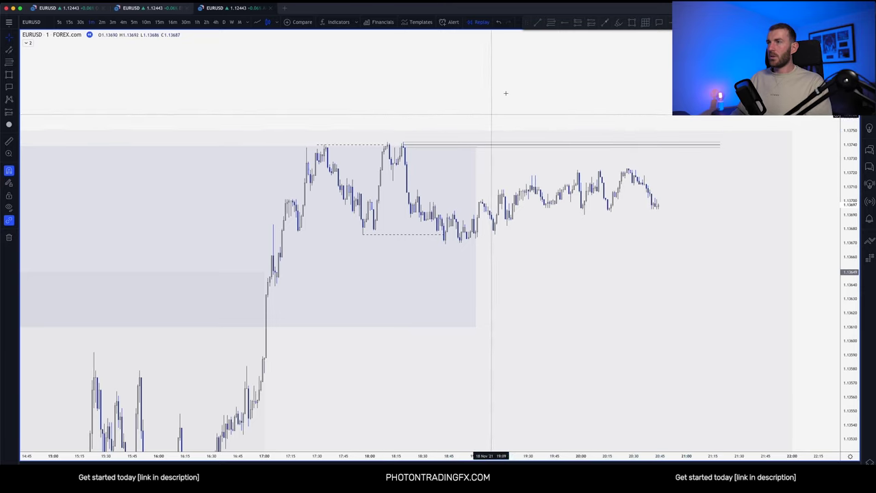
Place the short position with its entry at 1.13737 on the channel's lower edge and apply the 2 SL template.
{"action": "left_click", "coordinate": [667, 148]}
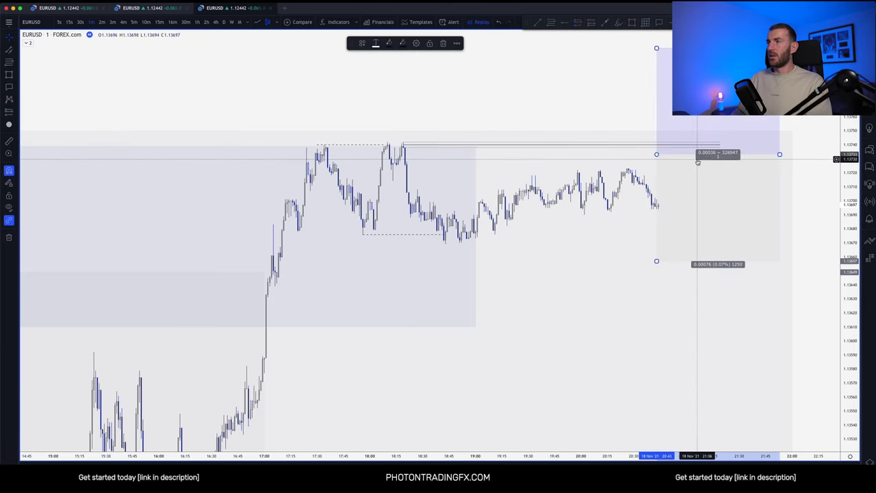
{"action": "left_click", "coordinate": [361, 43]}
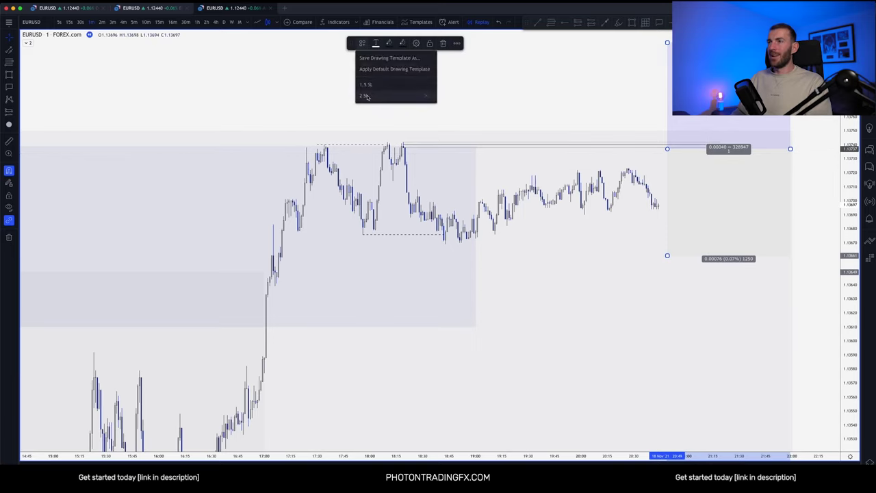
{"action": "left_click", "coordinate": [367, 97]}
{"action": "left_click", "coordinate": [374, 80]}
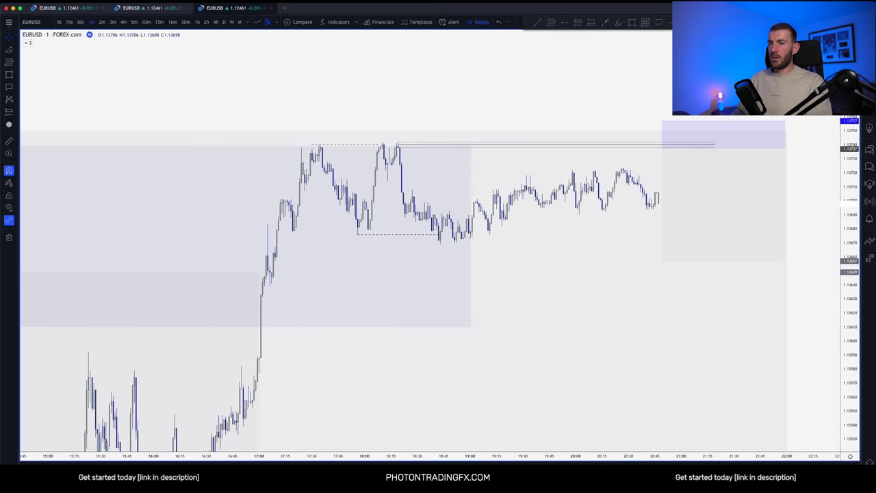
Advance the replay to about 23:30 on 18 Nov, shifting the short position forward and extending it to about 00:30 on 19 Nov.
{"action": "left_click_drag", "start_coordinate": [850, 208], "coordinate": [849, 274]}
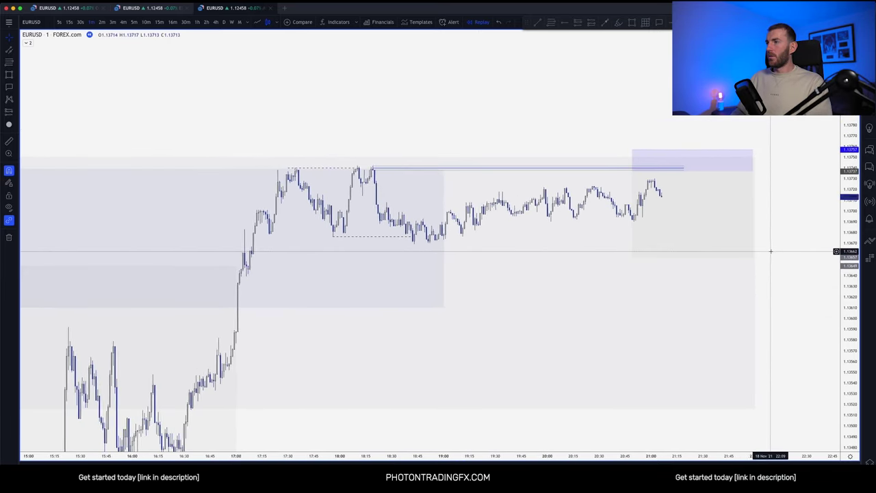
{"action": "scroll", "coordinate": [770, 250], "scroll_direction": "down", "scroll_amount": 5}
{"action": "left_click_drag", "start_coordinate": [625, 121], "coordinate": [526, 105]}
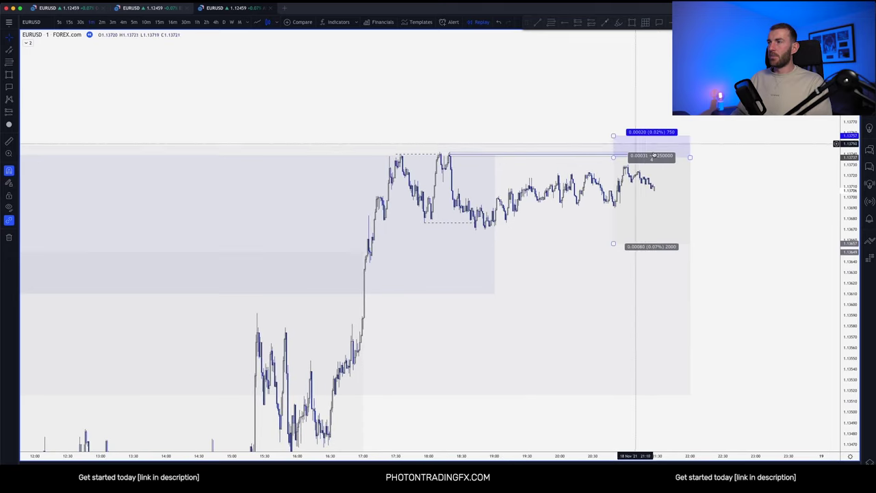
{"action": "left_click", "coordinate": [668, 156]}
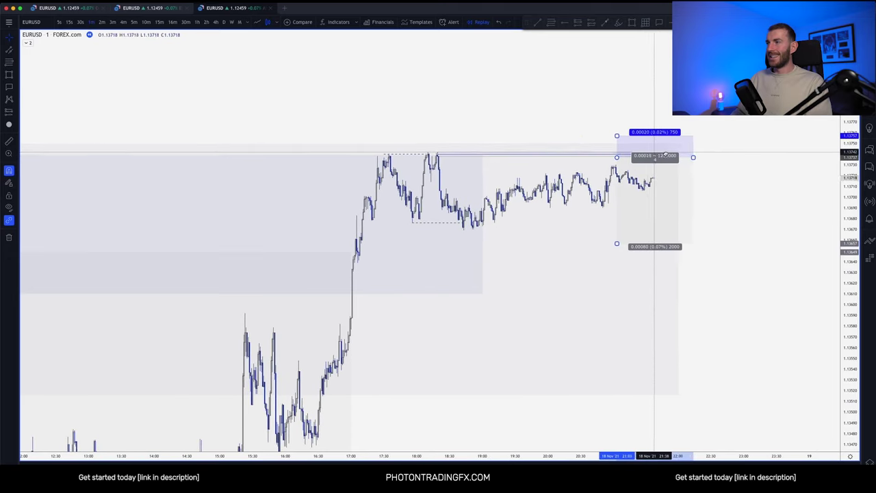
{"action": "left_click", "coordinate": [736, 163]}
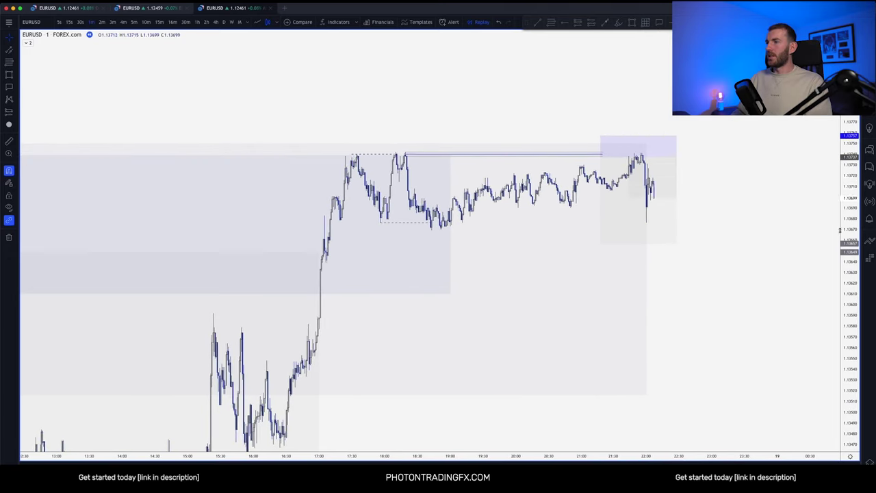
{"action": "left_click", "coordinate": [635, 154]}
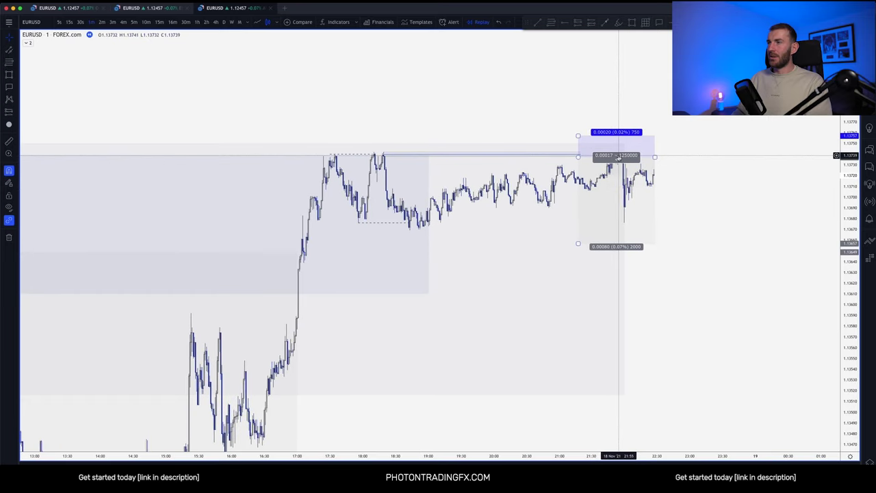
{"action": "left_click", "coordinate": [666, 163]}
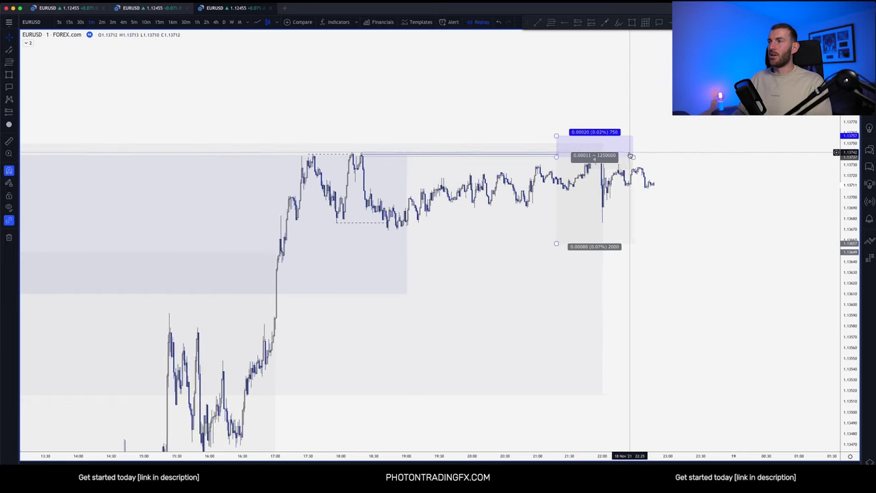
{"action": "left_click_drag", "start_coordinate": [627, 157], "coordinate": [754, 161]}
{"action": "left_click", "coordinate": [520, 171]}
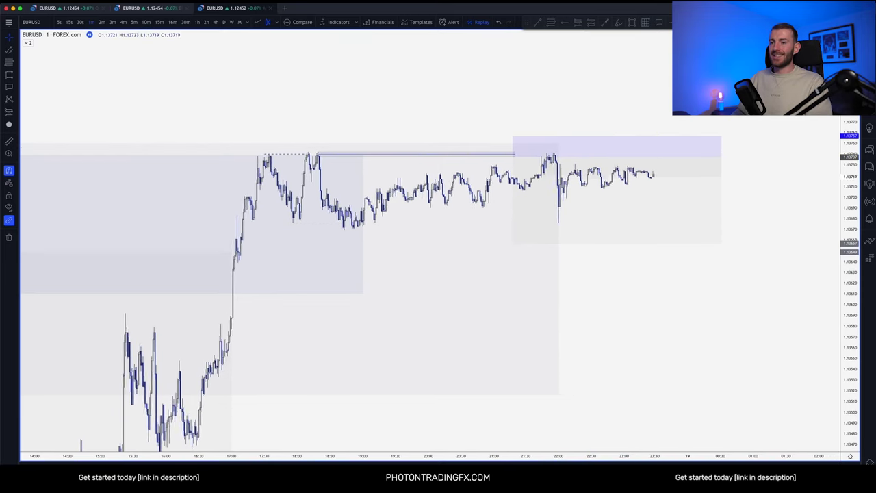
Switch to the 15-minute chart, advance the replay to about 11:00 on 19 Nov and examine the move away from the supply zone.
{"action": "left_click", "coordinate": [160, 23]}
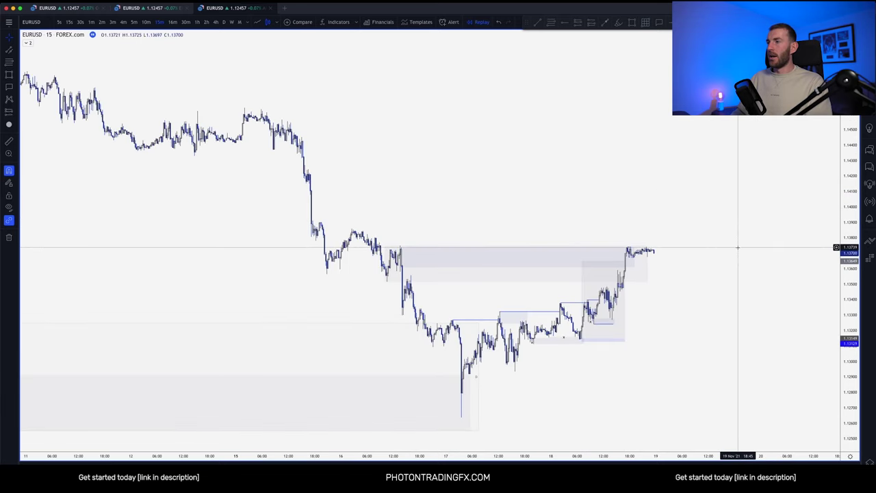
{"action": "scroll", "coordinate": [737, 247], "scroll_direction": "up", "scroll_amount": 2}
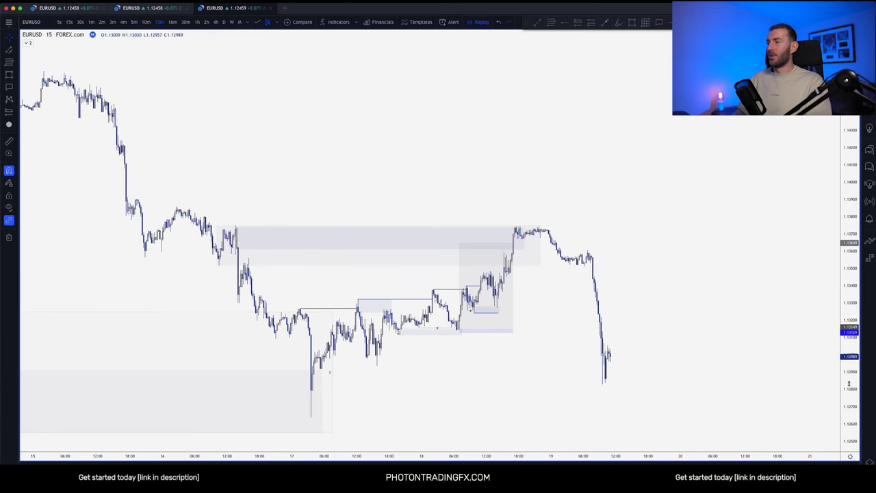
{"action": "left_click_drag", "start_coordinate": [849, 384], "coordinate": [829, 290]}
{"action": "left_click_drag", "start_coordinate": [682, 307], "coordinate": [772, 210]}
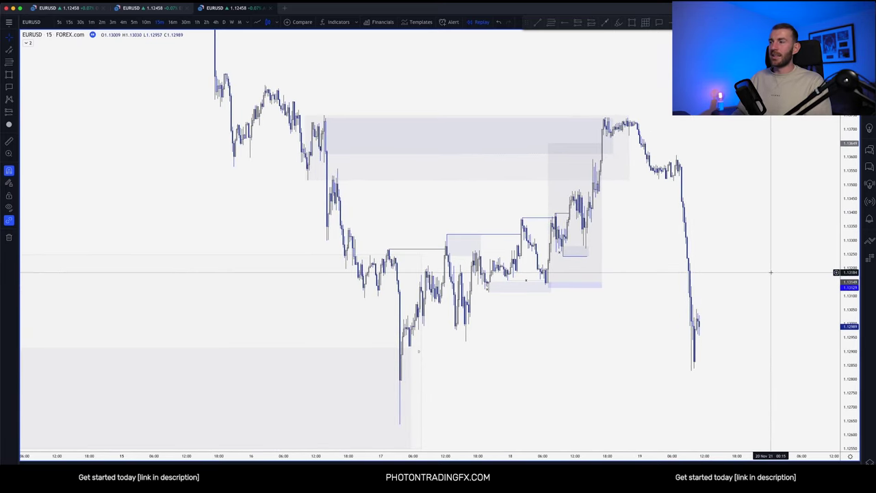
{"action": "left_click_drag", "start_coordinate": [847, 197], "coordinate": [840, 237]}
{"action": "scroll", "coordinate": [642, 128], "scroll_direction": "up", "scroll_amount": 2}
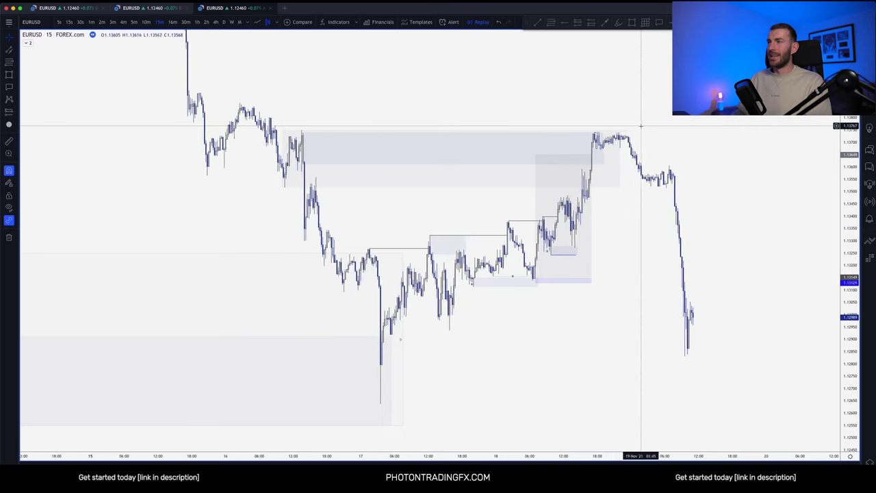
{"action": "scroll", "coordinate": [643, 139], "scroll_direction": "up", "scroll_amount": 2}
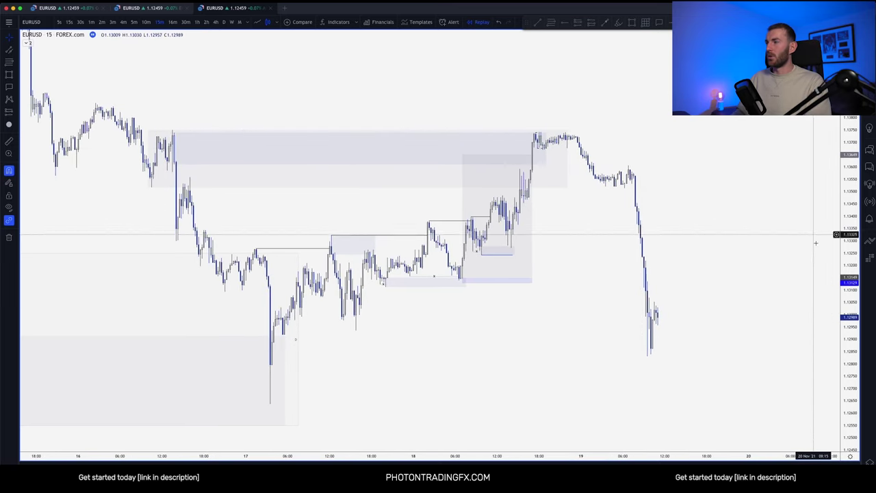
{"action": "left_click_drag", "start_coordinate": [851, 293], "coordinate": [758, 234]}
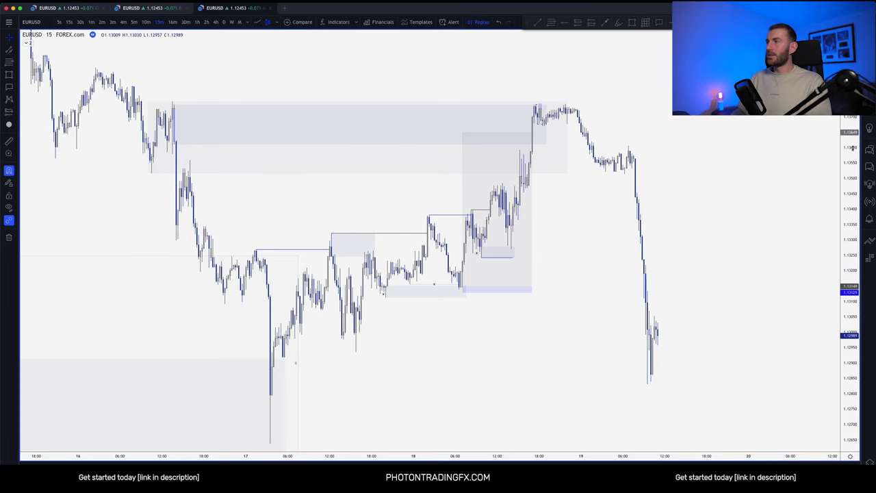
{"action": "left_click_drag", "start_coordinate": [853, 147], "coordinate": [848, 206]}
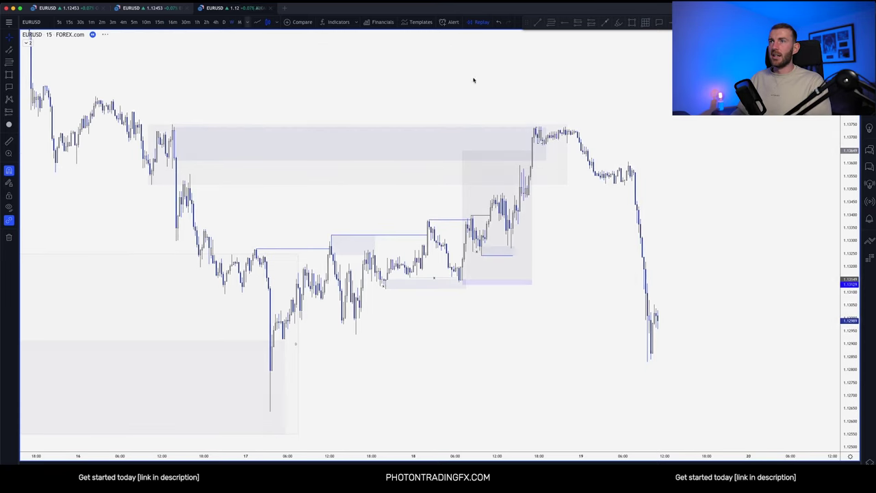
Switch to the weekly chart, refit the price scale and examine the trend from the 2021 highs into November 2021.
{"action": "key", "text": "1"}
{"action": "key", "text": "w"}
{"action": "key", "text": "Return"}
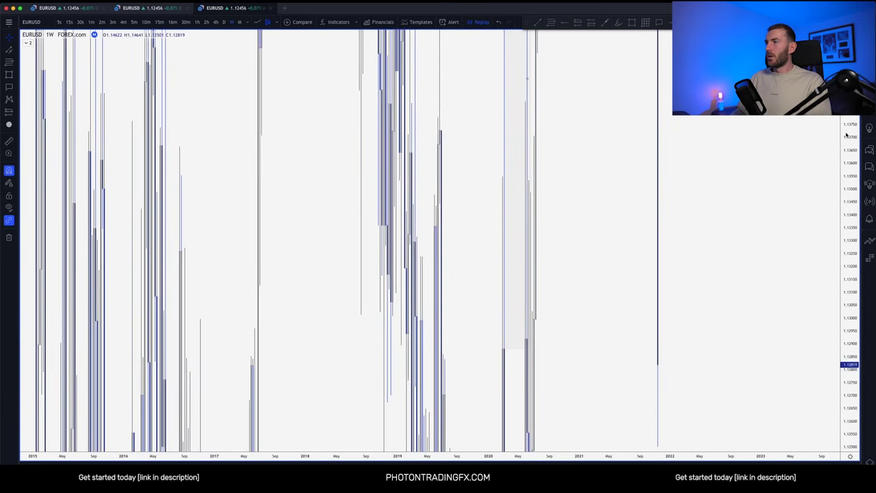
{"action": "double_click", "coordinate": [846, 135]}
{"action": "scroll", "coordinate": [529, 253], "scroll_direction": "up", "scroll_amount": 1}
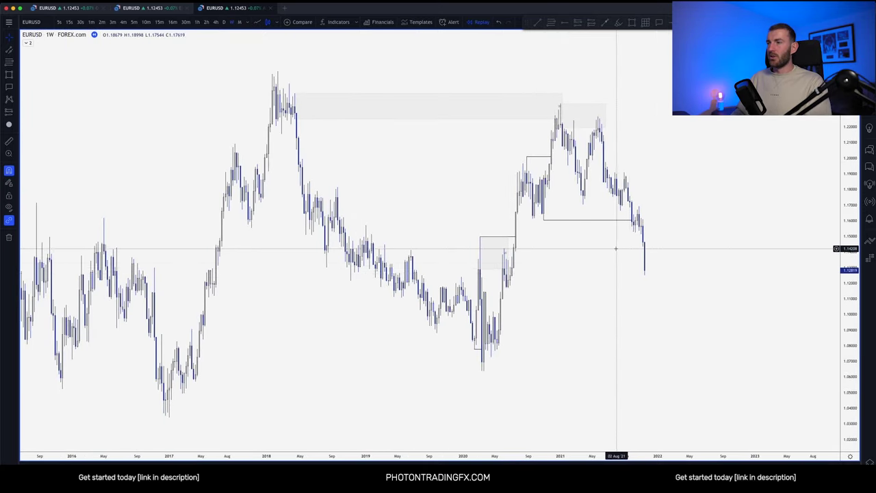
{"action": "scroll", "coordinate": [616, 248], "scroll_direction": "up", "scroll_amount": 2}
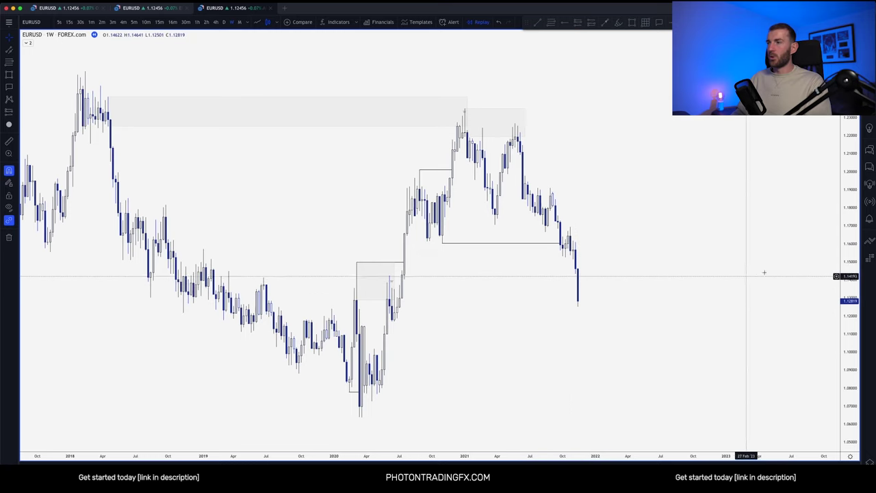
{"action": "left_click_drag", "start_coordinate": [851, 219], "coordinate": [849, 245]}
{"action": "left_click_drag", "start_coordinate": [650, 284], "coordinate": [650, 250]}
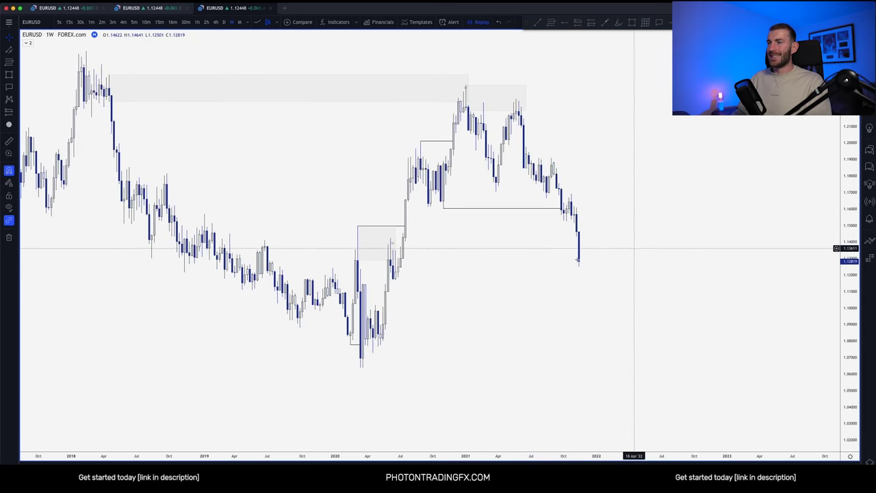
Switch to the daily chart and examine the demand zone from July 2020 against the November 2021 lows.
{"action": "left_click", "coordinate": [222, 23]}
{"action": "scroll", "coordinate": [709, 204], "scroll_direction": "up", "scroll_amount": 2}
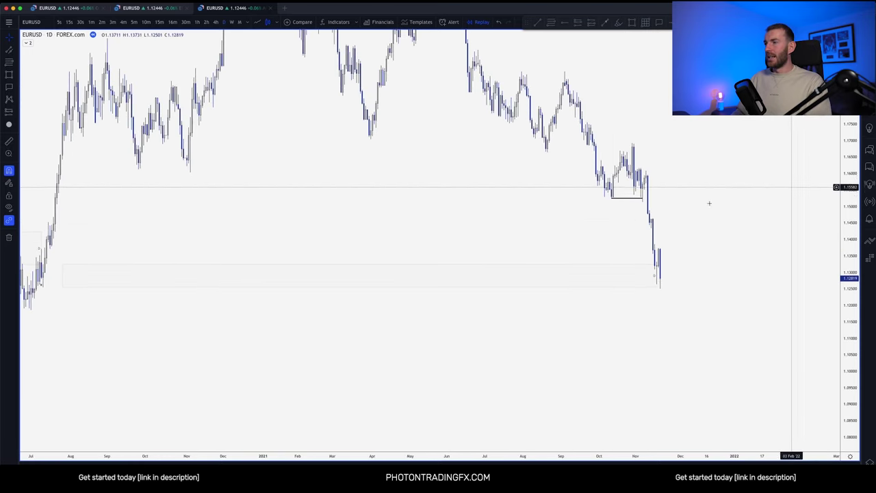
{"action": "left_click_drag", "start_coordinate": [854, 226], "coordinate": [853, 289]}
{"action": "left_click_drag", "start_coordinate": [782, 283], "coordinate": [830, 301]}
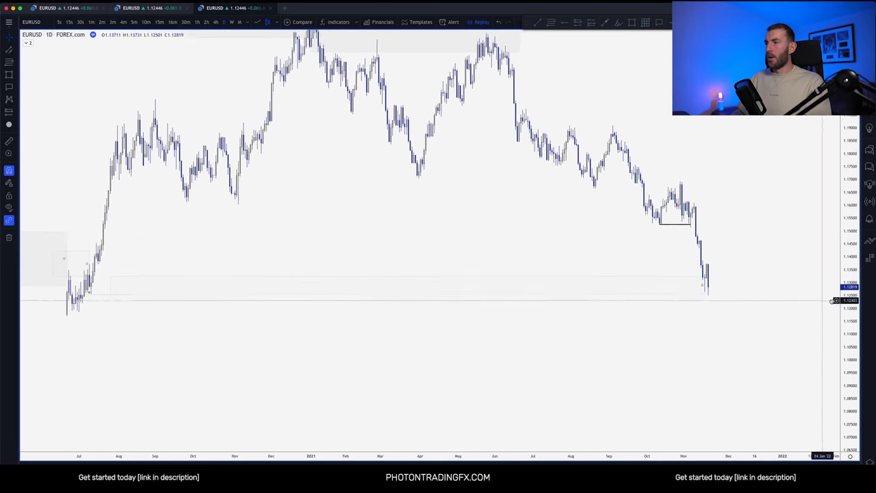
{"action": "left_click_drag", "start_coordinate": [120, 284], "coordinate": [100, 285]}
{"action": "left_click", "coordinate": [101, 308]}
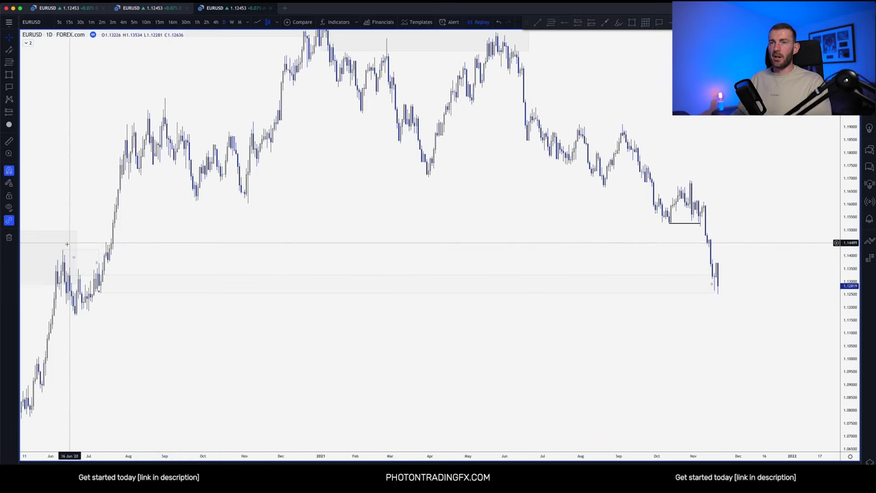
Switch to the 4-hour chart, reset its view and examine price between the small supply zone and the demand zone in mid-November.
{"action": "left_click", "coordinate": [216, 21]}
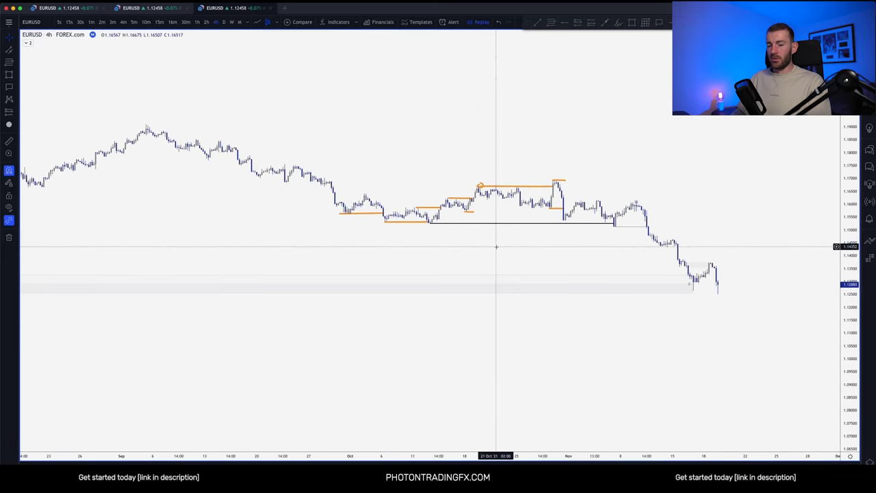
{"action": "key", "text": "alt+r"}
{"action": "scroll", "coordinate": [529, 245], "scroll_direction": "right", "scroll_amount": 5}
{"action": "left_click_drag", "start_coordinate": [851, 352], "coordinate": [850, 288]}
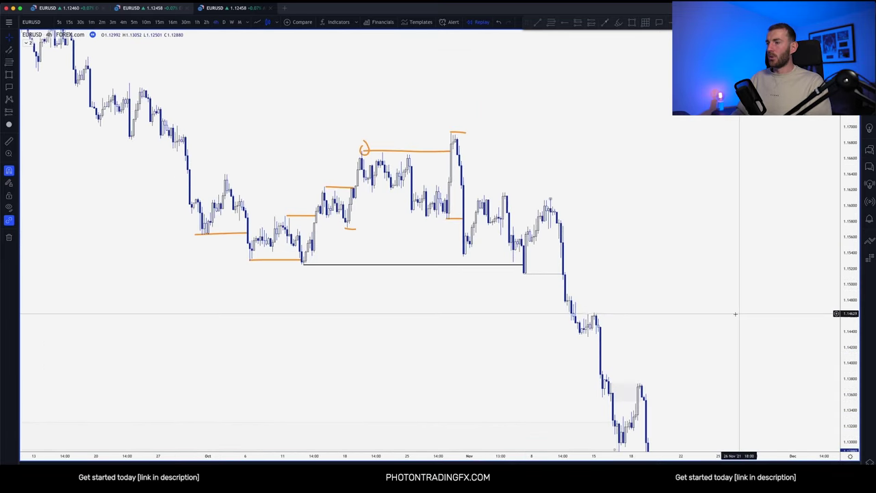
{"action": "left_click_drag", "start_coordinate": [661, 331], "coordinate": [659, 193]}
{"action": "scroll", "coordinate": [656, 195], "scroll_direction": "up", "scroll_amount": 3}
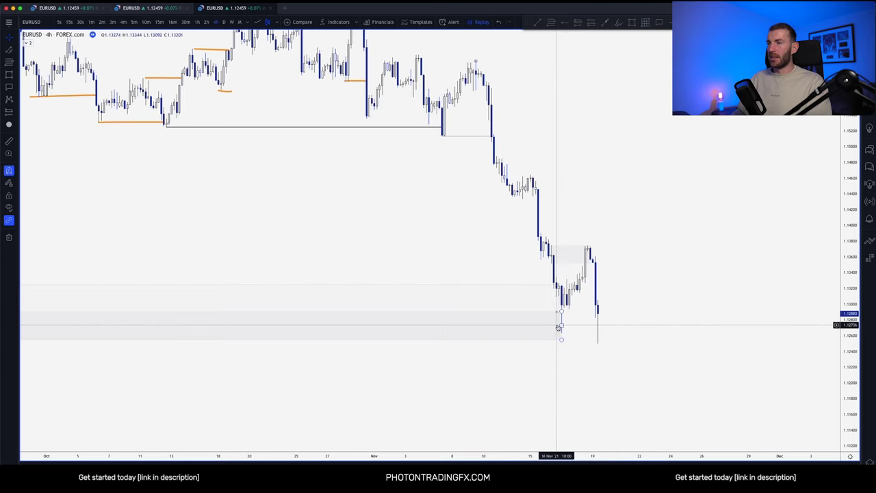
{"action": "scroll", "coordinate": [445, 248], "scroll_direction": "up", "scroll_amount": 1}
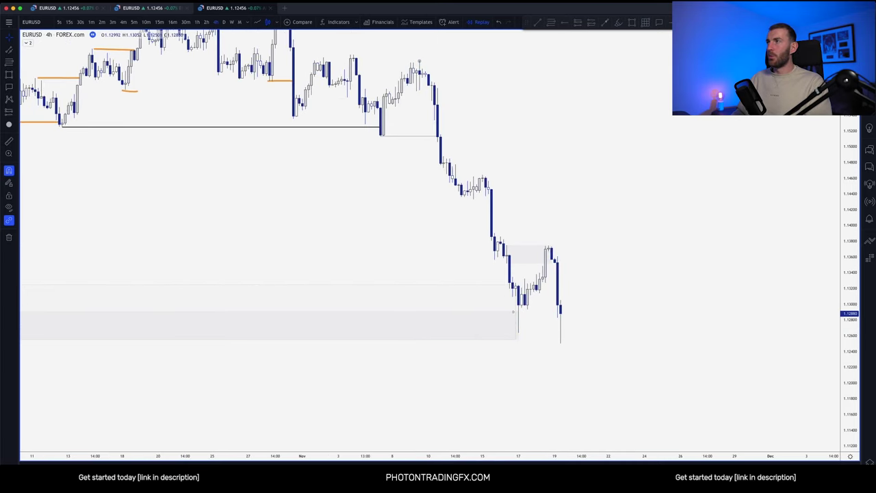
{"action": "scroll", "coordinate": [593, 182], "scroll_direction": "right", "scroll_amount": 5}
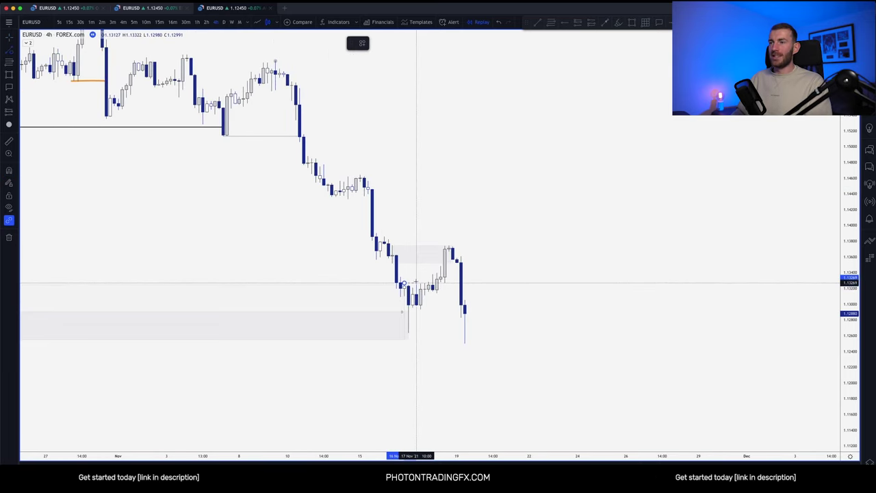
Finish the short dashed line at about 1.1327 into 17 Nov, and switch to the 15-minute chart with the price scale refitted.
{"action": "left_click", "coordinate": [381, 264]}
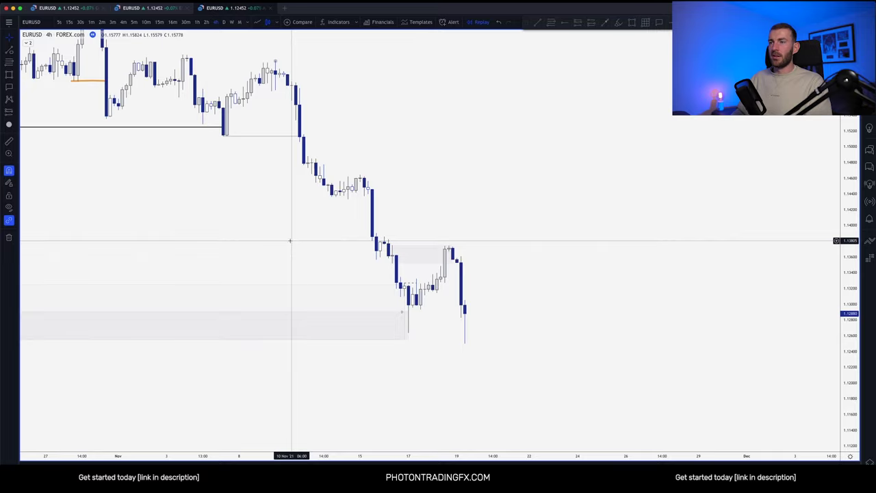
{"action": "left_click", "coordinate": [160, 22]}
{"action": "scroll", "coordinate": [596, 275], "scroll_direction": "down", "scroll_amount": 5}
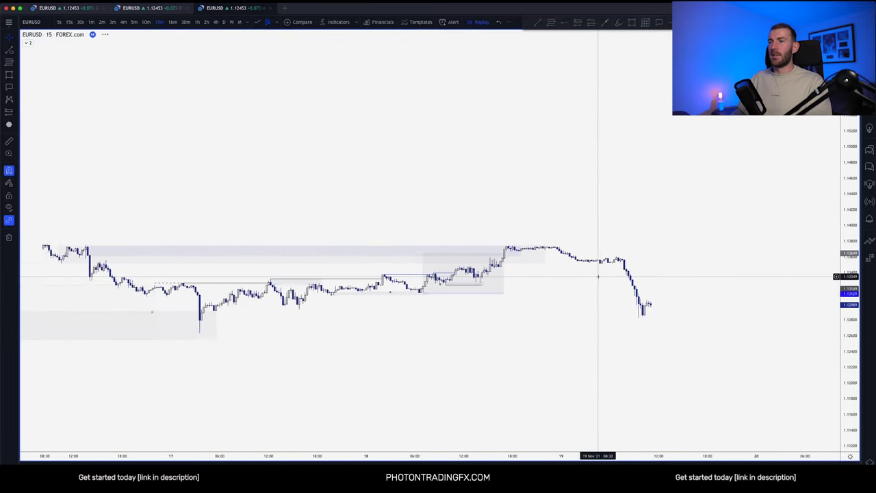
{"action": "left_click_drag", "start_coordinate": [847, 410], "coordinate": [756, 165]}
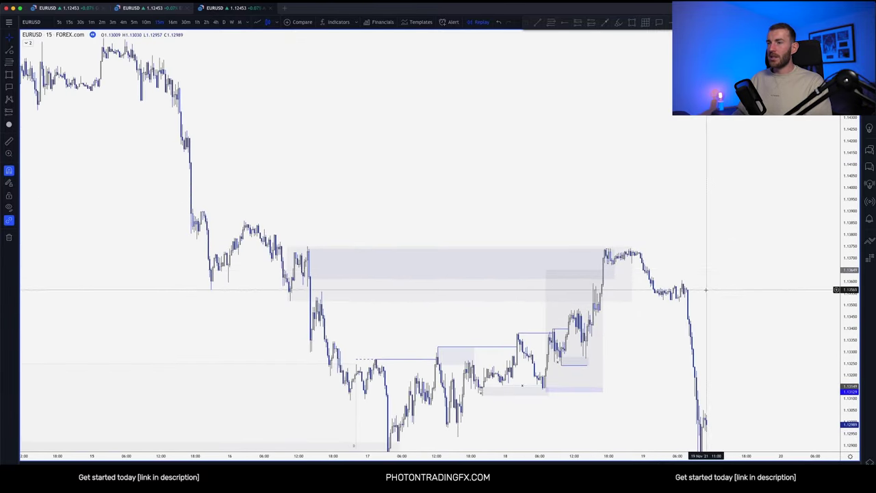
{"action": "left_click_drag", "start_coordinate": [705, 290], "coordinate": [735, 123]}
{"action": "scroll", "coordinate": [473, 162], "scroll_direction": "up", "scroll_amount": 3}
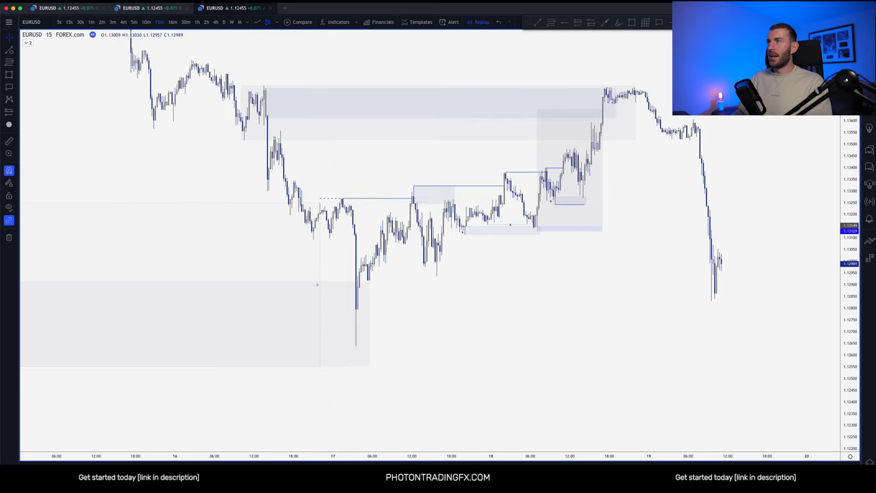
Brush over the break of the 17 Nov highs, circle that swing high and the following low, and remove the marks.
{"action": "left_click", "coordinate": [339, 197]}
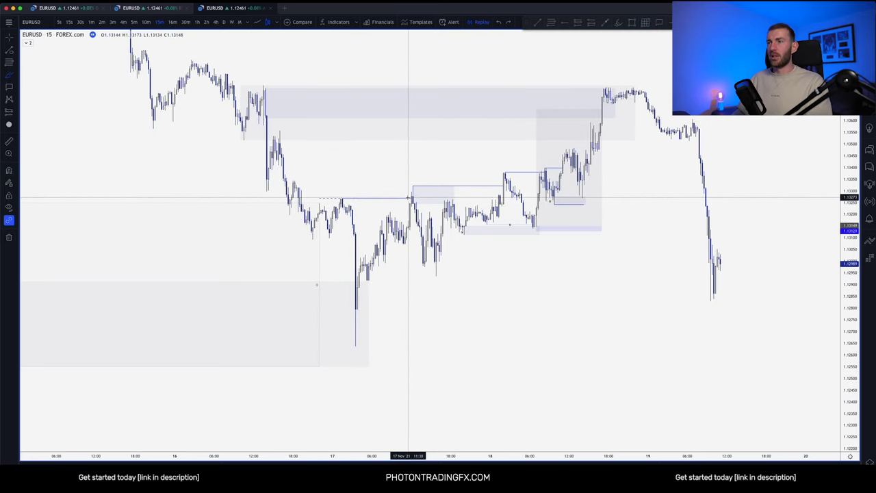
{"action": "left_click_drag", "start_coordinate": [408, 186], "coordinate": [503, 187]}
{"action": "key", "text": "Delete"}
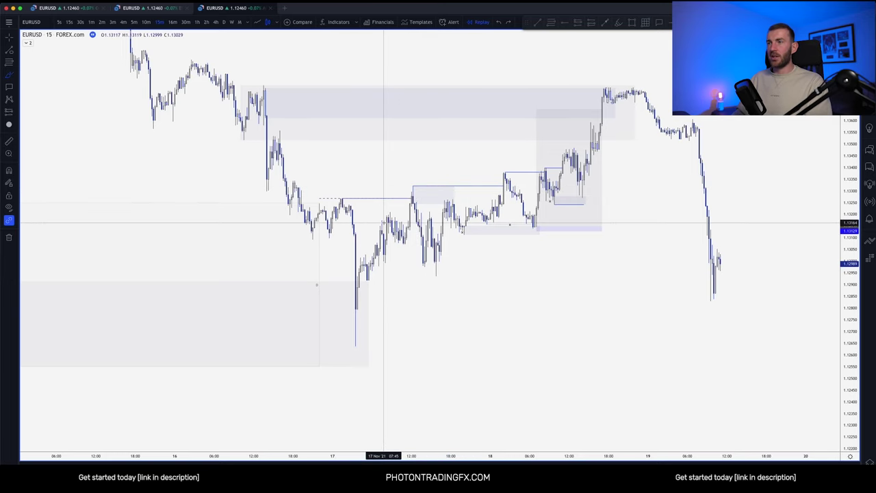
{"action": "mouse_move", "coordinate": [411, 178]}
{"action": "left_mouse_down"}
{"action": "mouse_move", "coordinate": [399, 183]}
{"action": "mouse_move", "coordinate": [417, 181]}
{"action": "mouse_move", "coordinate": [409, 178]}
{"action": "left_mouse_up"}
{"action": "mouse_move", "coordinate": [441, 262]}
{"action": "left_mouse_down"}
{"action": "mouse_move", "coordinate": [412, 263]}
{"action": "mouse_move", "coordinate": [437, 264]}
{"action": "left_mouse_up"}
{"action": "key", "text": "ctrl+z"}
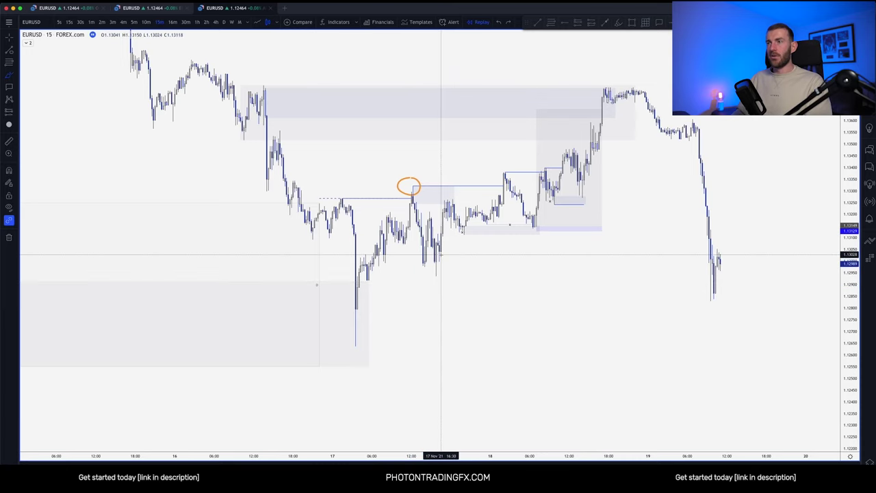
{"action": "key", "text": "ctrl+z"}
Brush one line across the early 18 Nov highs and another under the 17 Nov afternoon swing low.
{"action": "left_click_drag", "start_coordinate": [844, 342], "coordinate": [843, 265]}
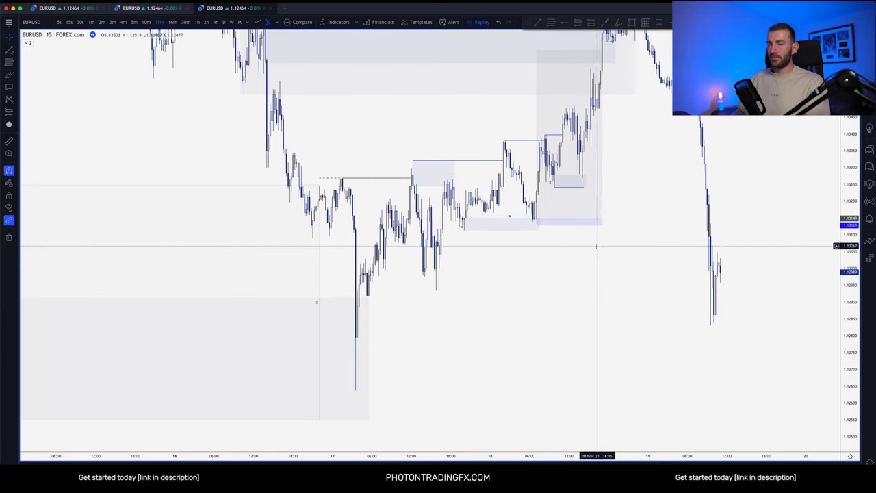
{"action": "key", "text": "Escape"}
{"action": "scroll", "coordinate": [594, 248], "scroll_direction": "up", "scroll_amount": 3}
{"action": "left_click_drag", "start_coordinate": [530, 275], "coordinate": [590, 320]}
{"action": "left_click_drag", "start_coordinate": [843, 229], "coordinate": [843, 253]}
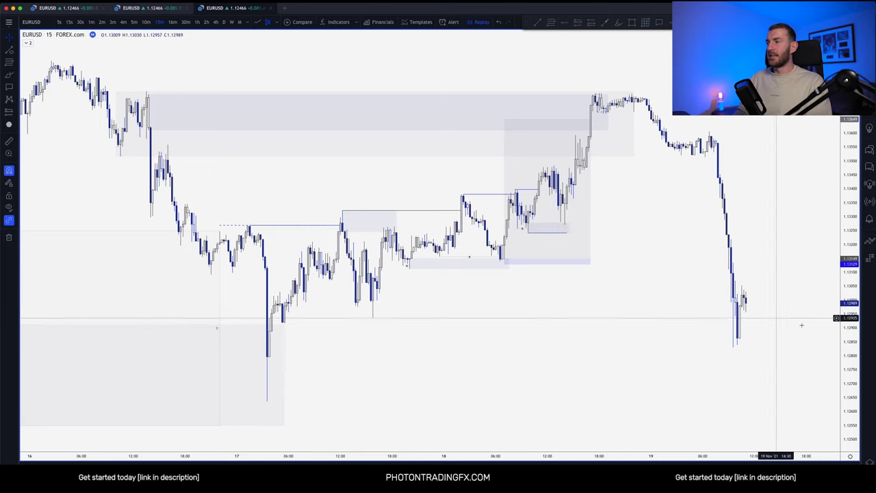
{"action": "left_click_drag", "start_coordinate": [848, 363], "coordinate": [846, 296]}
{"action": "left_click_drag", "start_coordinate": [541, 318], "coordinate": [586, 346]}
{"action": "scroll", "coordinate": [587, 346], "scroll_direction": "up", "scroll_amount": 2}
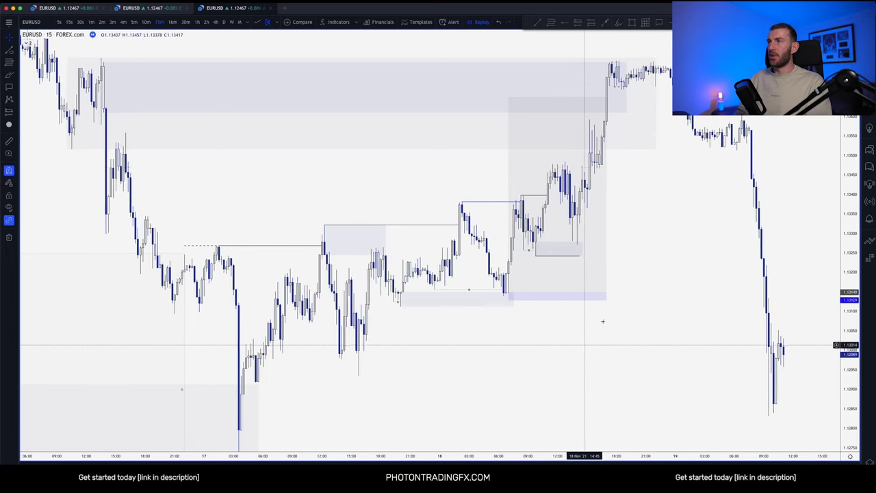
{"action": "left_click_drag", "start_coordinate": [454, 199], "coordinate": [524, 200]}
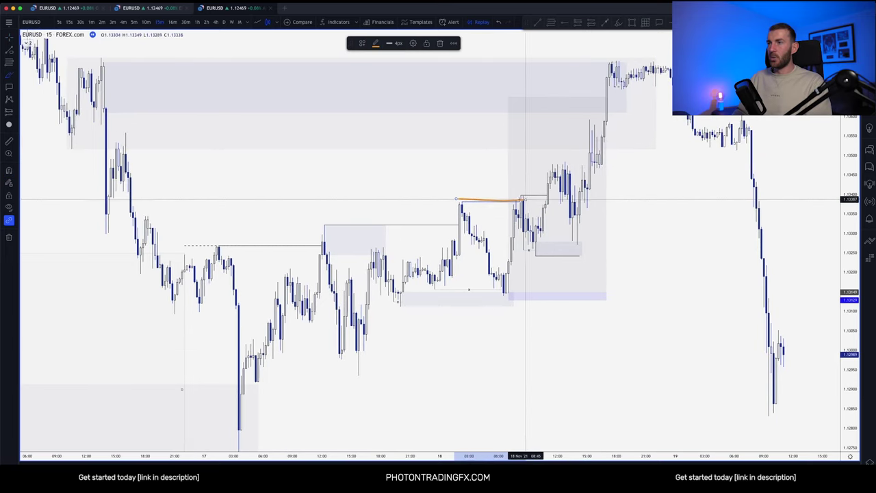
{"action": "left_click_drag", "start_coordinate": [356, 373], "coordinate": [488, 374]}
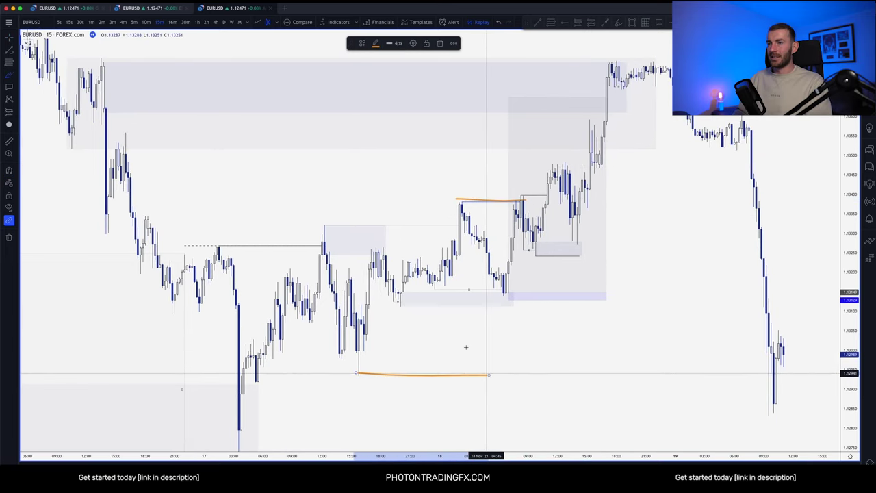
{"action": "left_click", "coordinate": [398, 293]}
{"action": "key", "text": "super"}
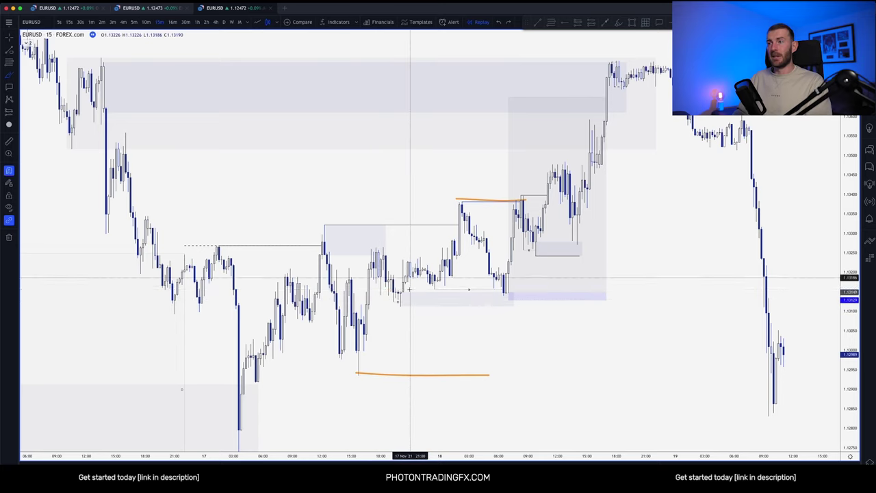
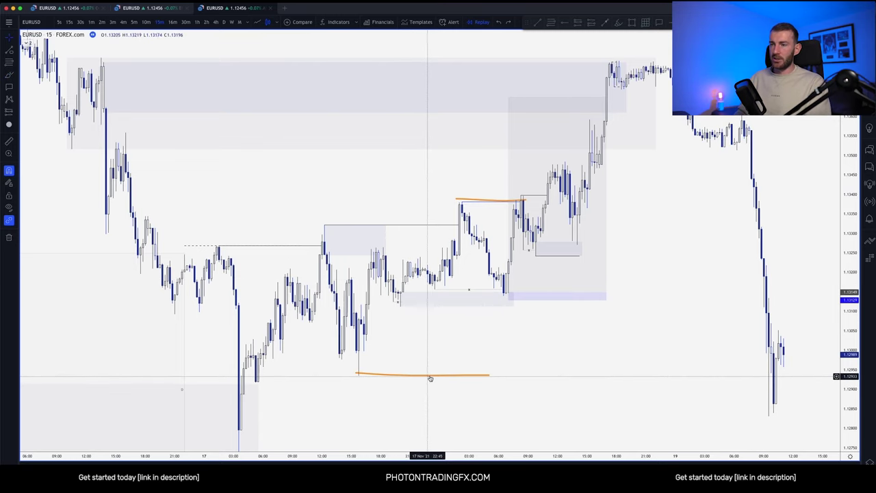
Delete both orange brush lines at the 17 Nov low and the 18 Nov highs.
{"action": "left_click", "coordinate": [429, 375]}
{"action": "key", "text": "Delete"}
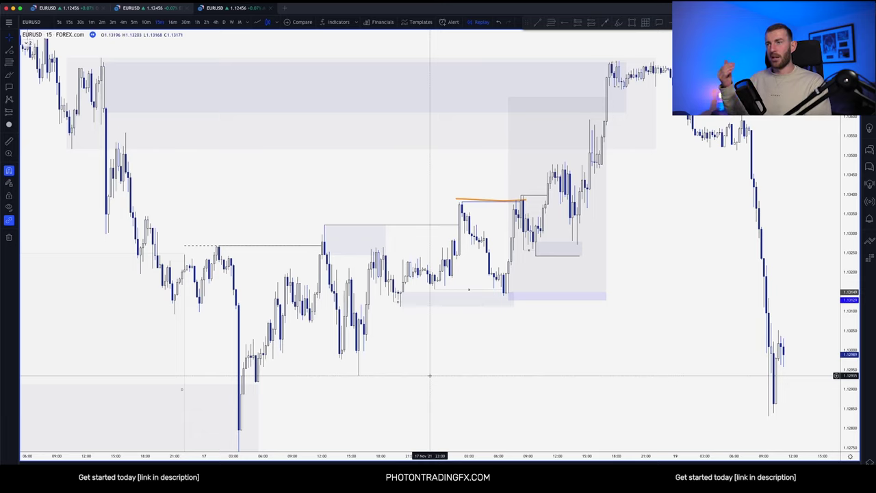
{"action": "left_click", "coordinate": [459, 199]}
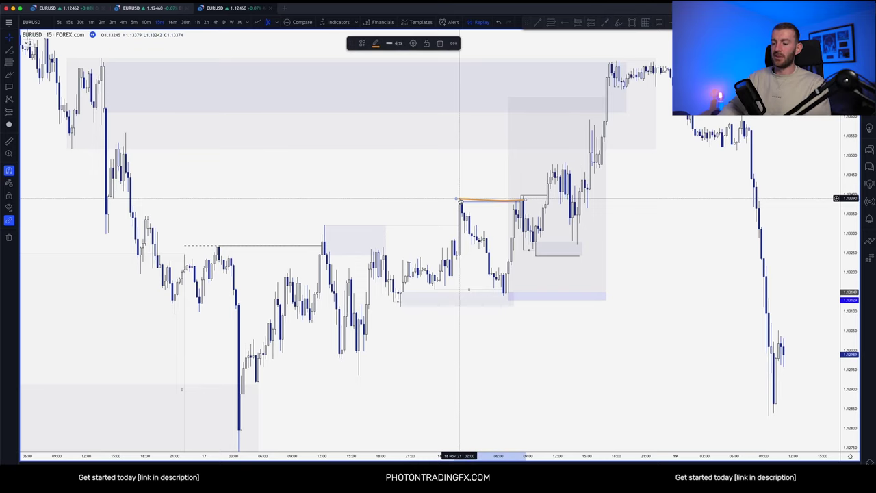
{"action": "key", "text": "Delete"}
Examine the 18 Nov long position from its entry at the demand zone up to the target inside supply.
{"action": "scroll", "coordinate": [460, 200], "scroll_direction": "up", "scroll_amount": 3}
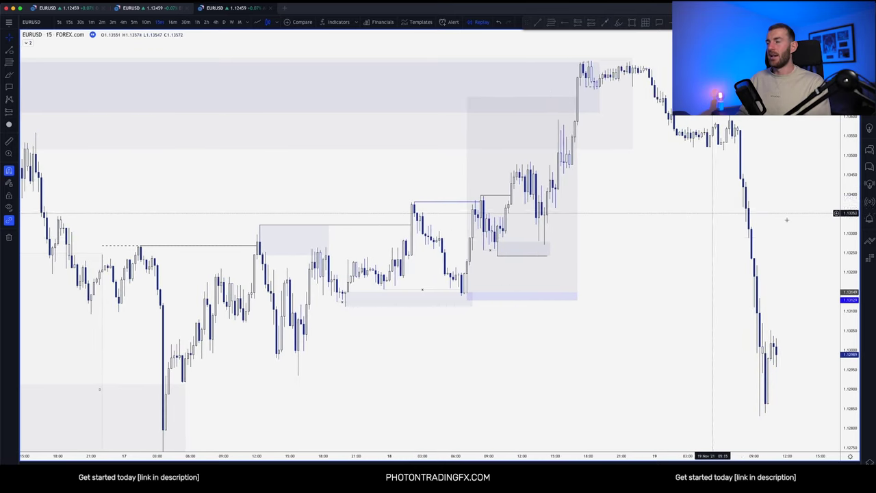
{"action": "scroll", "coordinate": [691, 246], "scroll_direction": "up", "scroll_amount": 2}
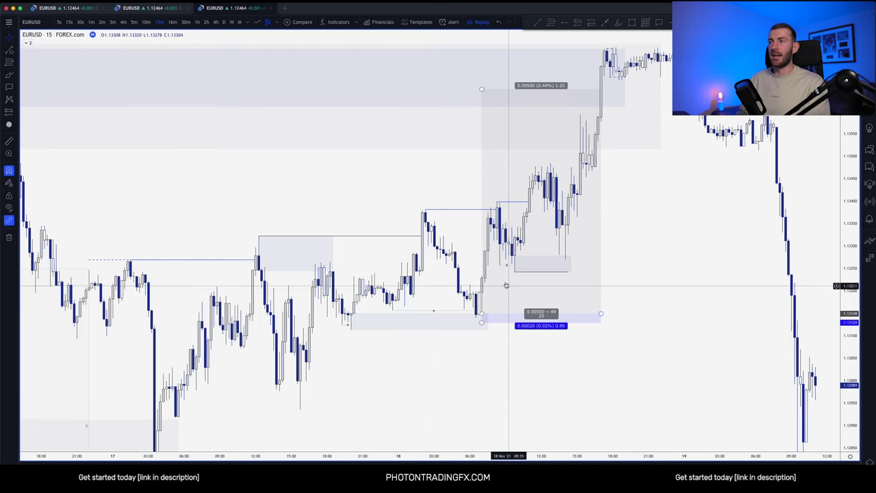
{"action": "left_click", "coordinate": [568, 257]}
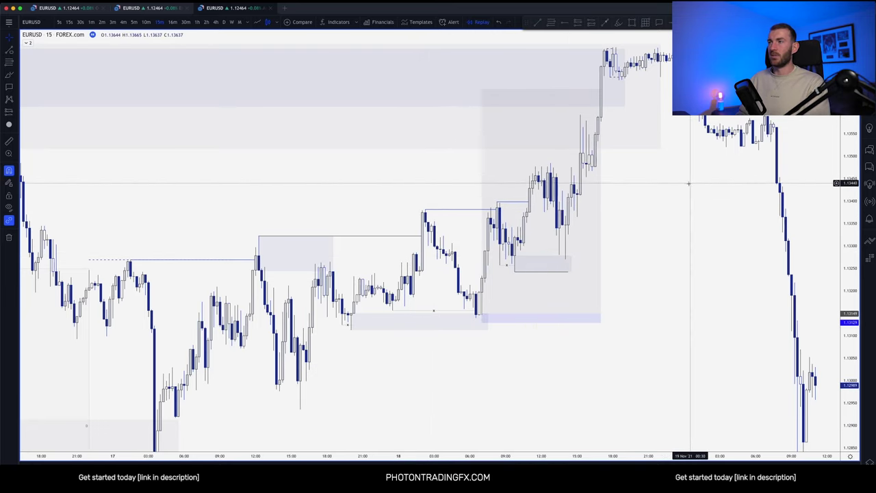
{"action": "left_click_drag", "start_coordinate": [661, 180], "coordinate": [664, 208]}
{"action": "left_click", "coordinate": [604, 118]}
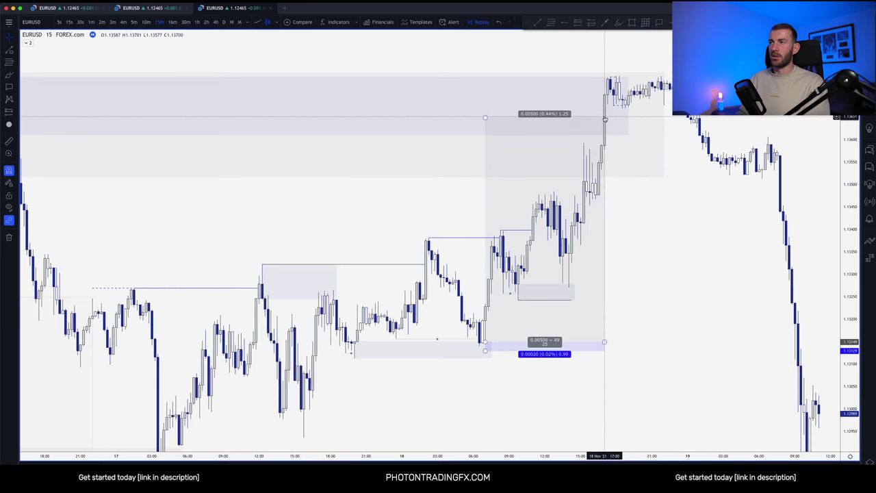
{"action": "left_click_drag", "start_coordinate": [605, 118], "coordinate": [649, 122]}
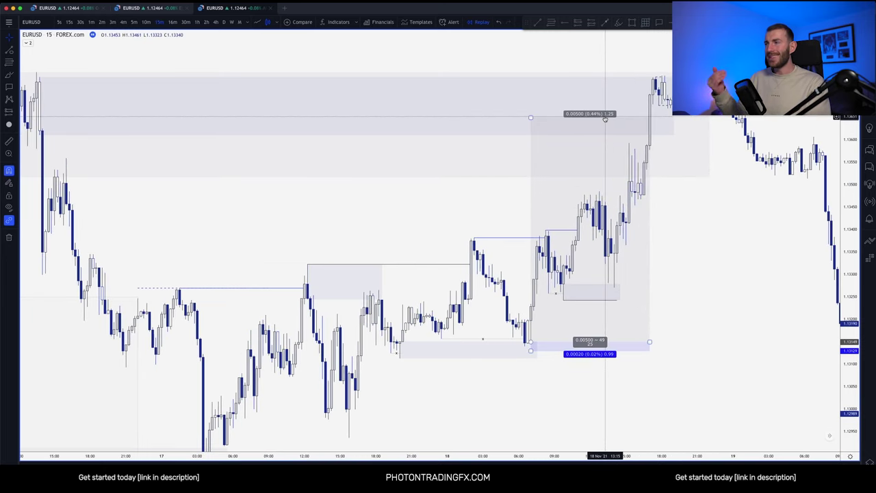
{"action": "left_click", "coordinate": [649, 121]}
{"action": "scroll", "coordinate": [651, 121], "scroll_direction": "down", "scroll_amount": 2}
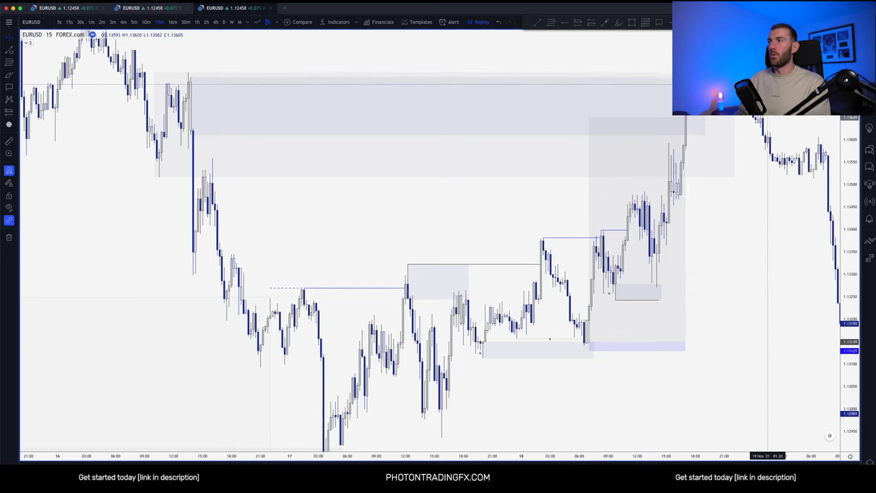
Draw a thin rectangle at about 1.1358 from the 17:00 candle on 18 Nov to about 01:30 on 19 Nov.
{"action": "left_click_drag", "start_coordinate": [850, 75], "coordinate": [849, 141]}
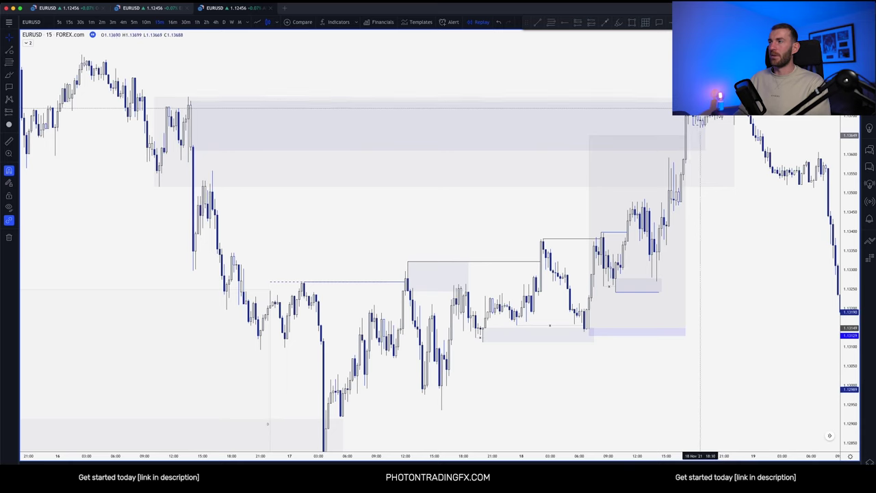
{"action": "left_click_drag", "start_coordinate": [767, 100], "coordinate": [712, 95]}
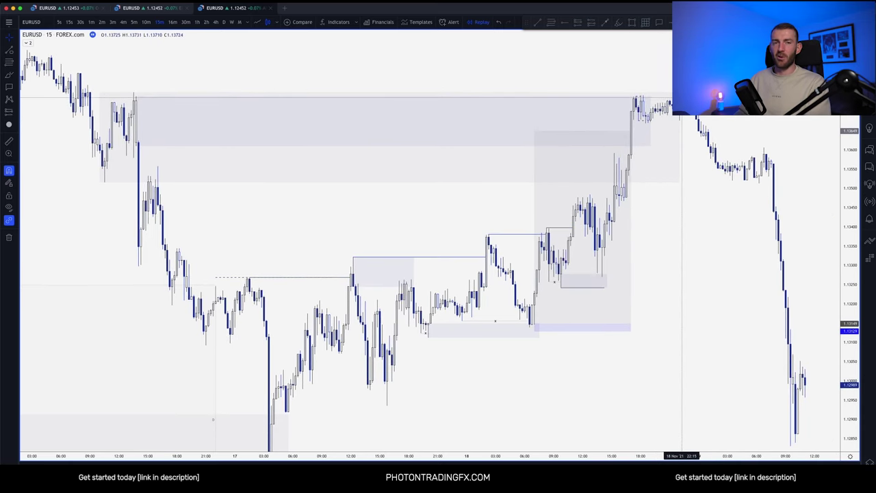
{"action": "scroll", "coordinate": [680, 130], "scroll_direction": "right", "scroll_amount": 6}
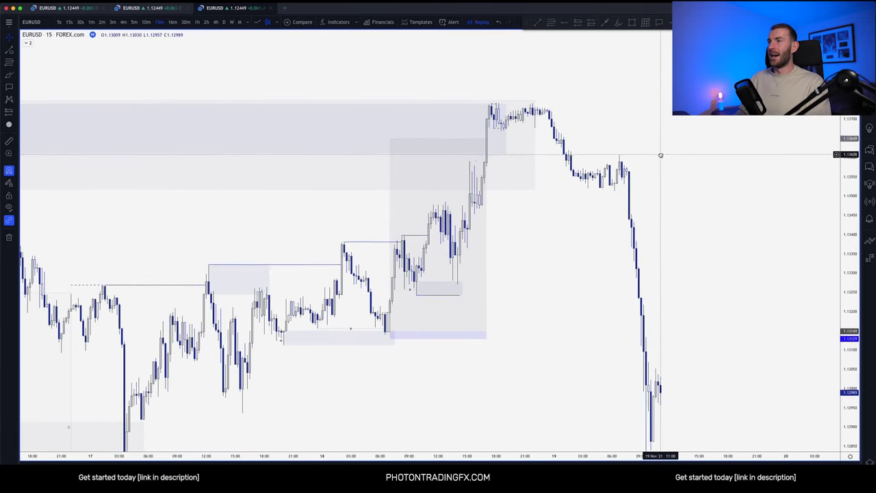
{"action": "scroll", "coordinate": [661, 155], "scroll_direction": "right", "scroll_amount": 3}
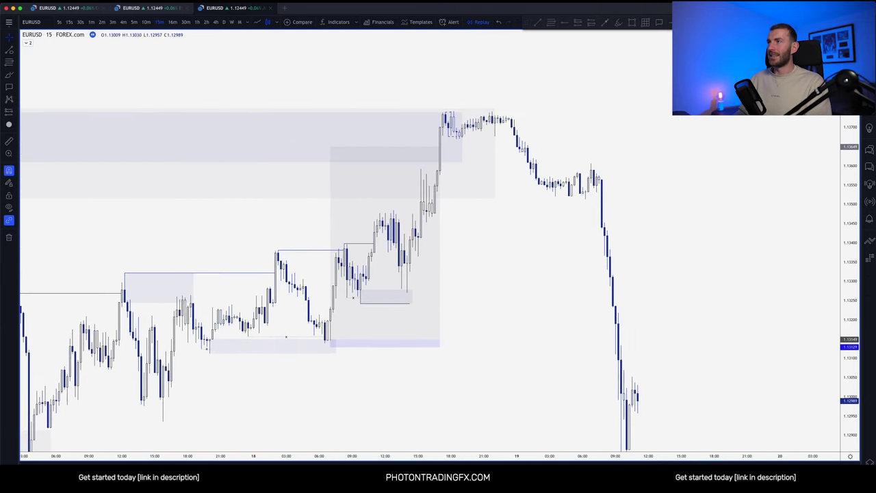
{"action": "left_click", "coordinate": [632, 23]}
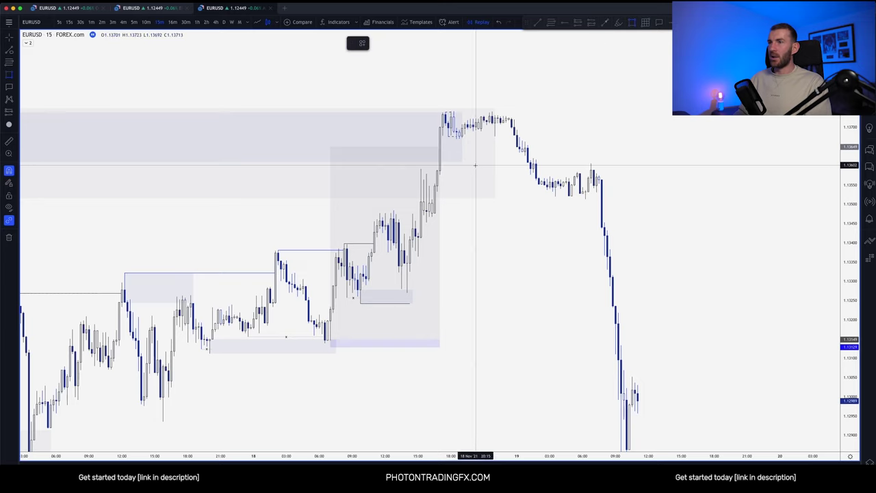
{"action": "left_click", "coordinate": [437, 172]}
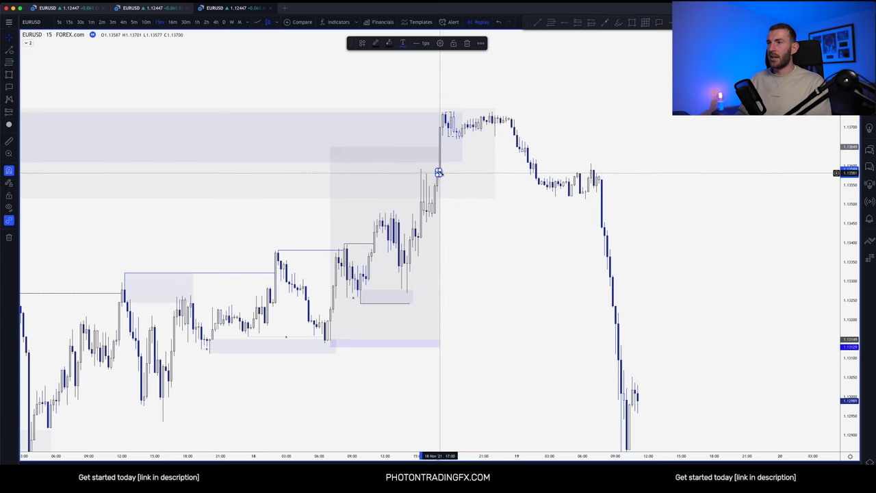
{"action": "left_click_drag", "start_coordinate": [441, 173], "coordinate": [532, 173]}
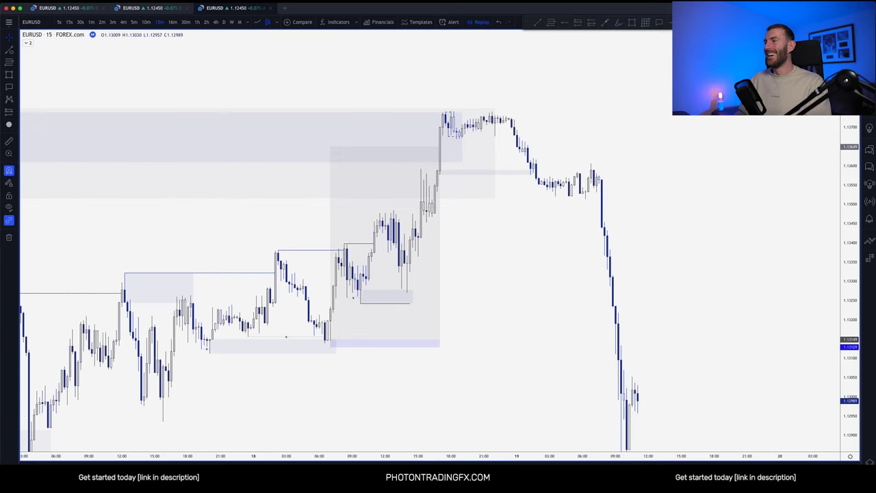
Draw a supply rectangle from about 1.1358 to 1.1362, starting near 01:30 on 19 Nov and extending past the morning retest.
{"action": "left_click_drag", "start_coordinate": [848, 277], "coordinate": [848, 181]}
{"action": "left_click_drag", "start_coordinate": [652, 130], "coordinate": [674, 196]}
{"action": "scroll", "coordinate": [620, 125], "scroll_direction": "up", "scroll_amount": 3}
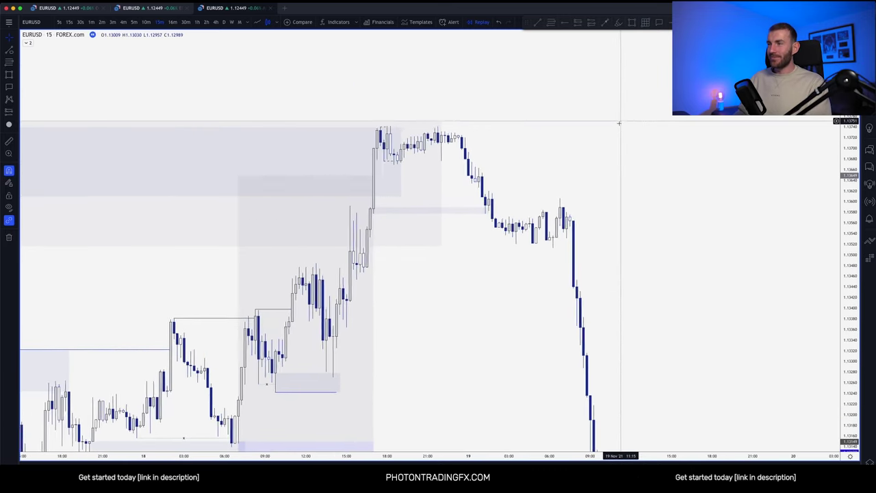
{"action": "left_click", "coordinate": [630, 23]}
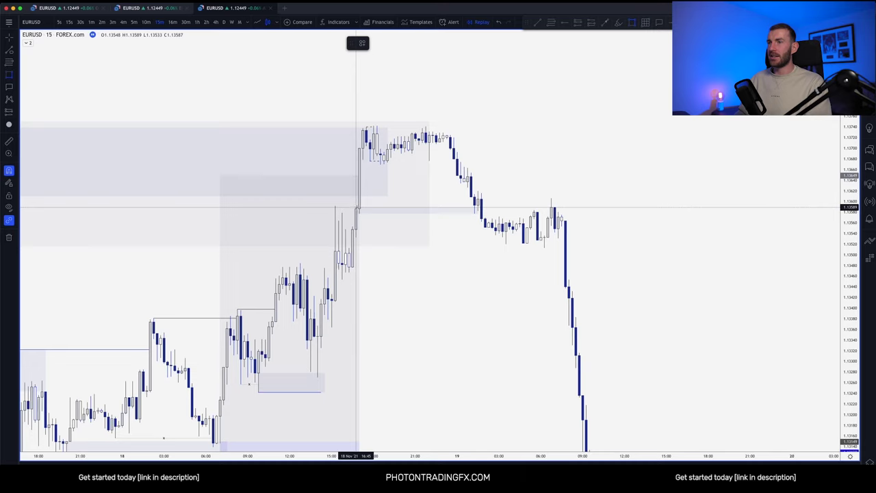
{"action": "left_click", "coordinate": [475, 212]}
{"action": "left_click", "coordinate": [478, 191]}
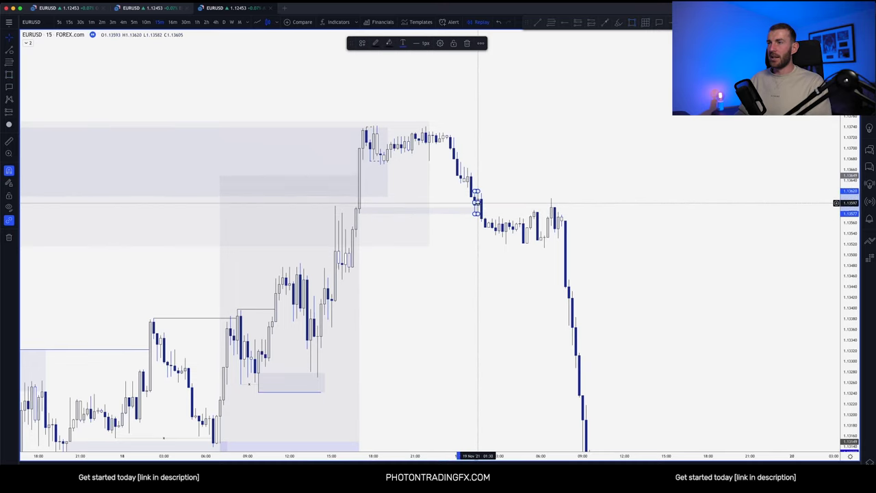
{"action": "left_click_drag", "start_coordinate": [478, 203], "coordinate": [565, 204]}
{"action": "left_click", "coordinate": [566, 209]}
Examine the full 15-minute structure from 16 to 19 Nov, including the drop away from the new supply rectangle.
{"action": "left_click_drag", "start_coordinate": [666, 228], "coordinate": [692, 182]}
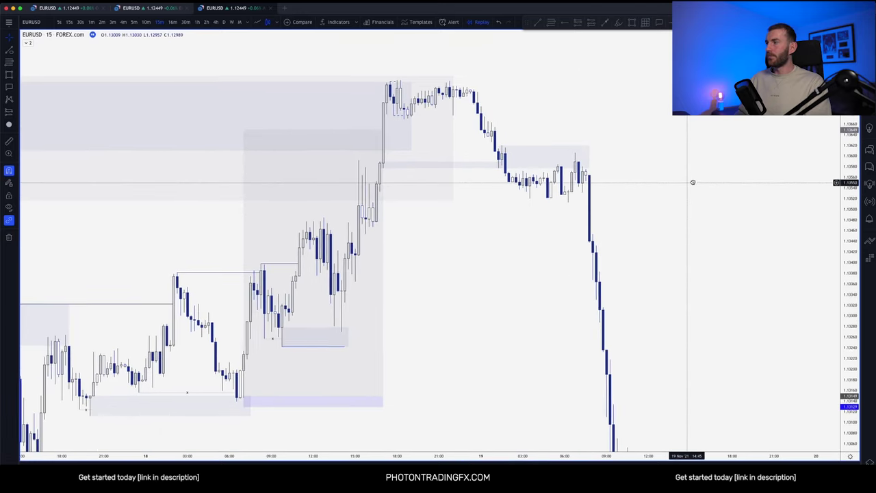
{"action": "left_click_drag", "start_coordinate": [849, 165], "coordinate": [804, 222]}
{"action": "left_click_drag", "start_coordinate": [723, 217], "coordinate": [681, 140]}
{"action": "scroll", "coordinate": [664, 171], "scroll_direction": "down", "scroll_amount": 5}
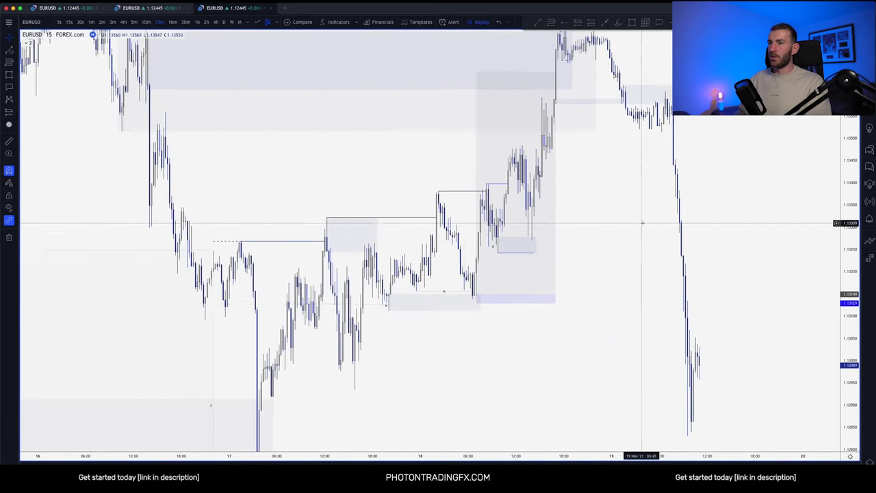
{"action": "left_click_drag", "start_coordinate": [849, 260], "coordinate": [846, 355]}
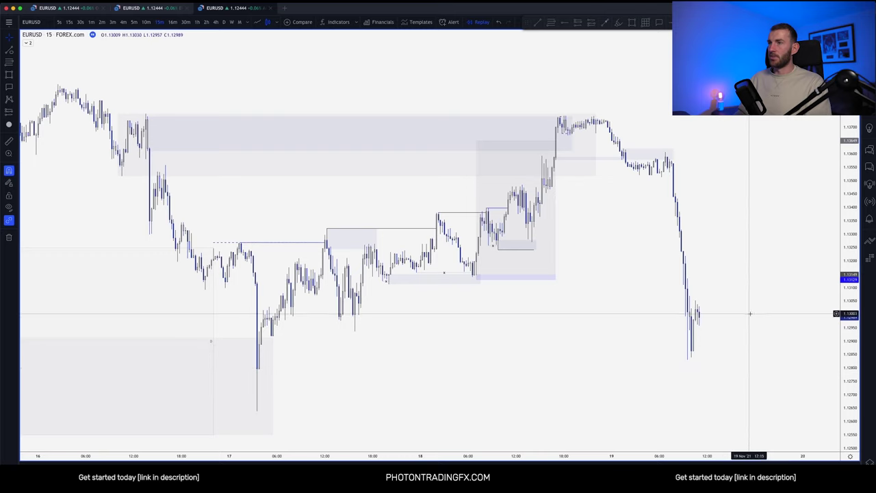
{"action": "scroll", "coordinate": [742, 312], "scroll_direction": "down", "scroll_amount": 5}
{"action": "left_click_drag", "start_coordinate": [734, 292], "coordinate": [674, 282]}
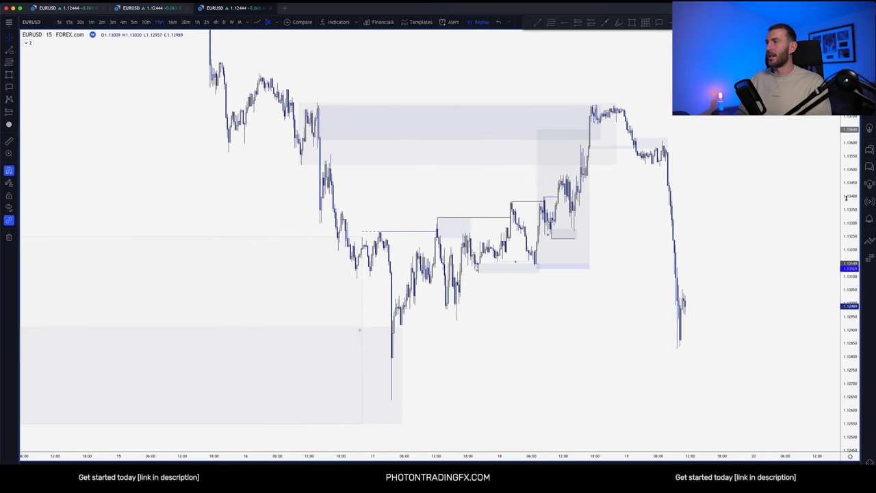
{"action": "left_click_drag", "start_coordinate": [817, 239], "coordinate": [729, 214]}
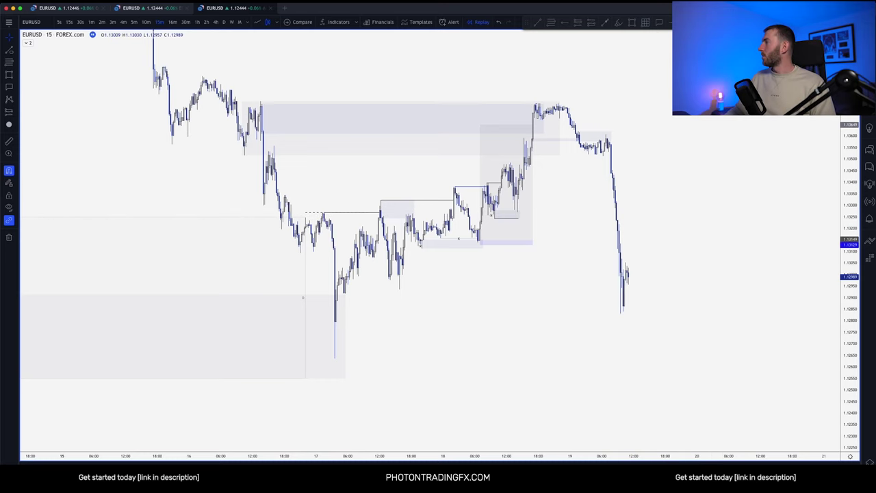
Switch to the Photon course site in the browser and look through the Technical Analysis lessons of Zero To Funded.
{"action": "key", "text": "super+Tab"}
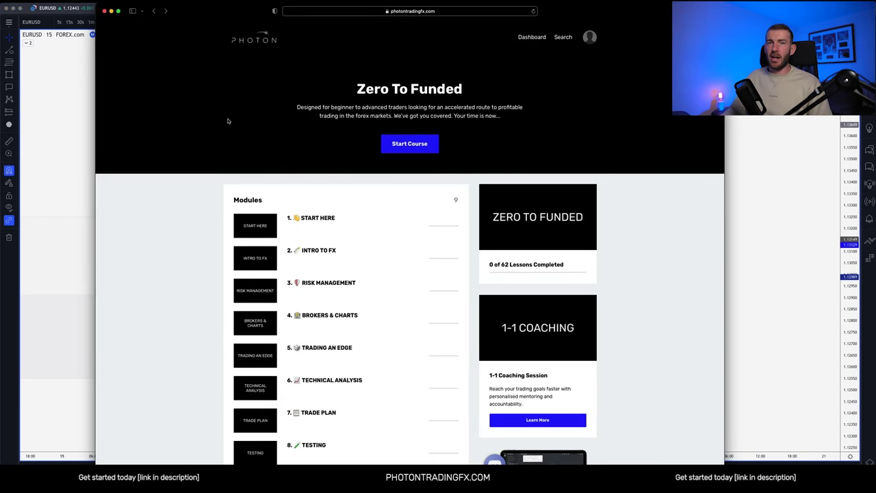
{"action": "scroll", "coordinate": [228, 121], "scroll_direction": "down", "scroll_amount": 2}
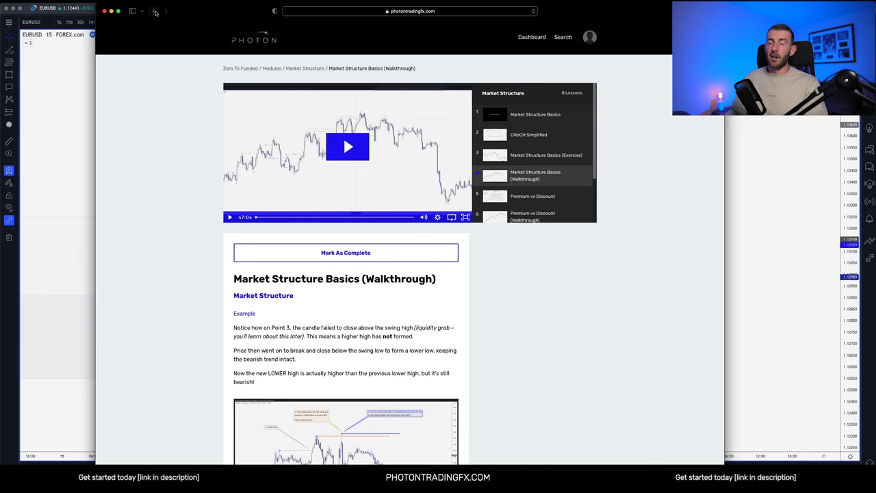
{"action": "left_click", "coordinate": [155, 13]}
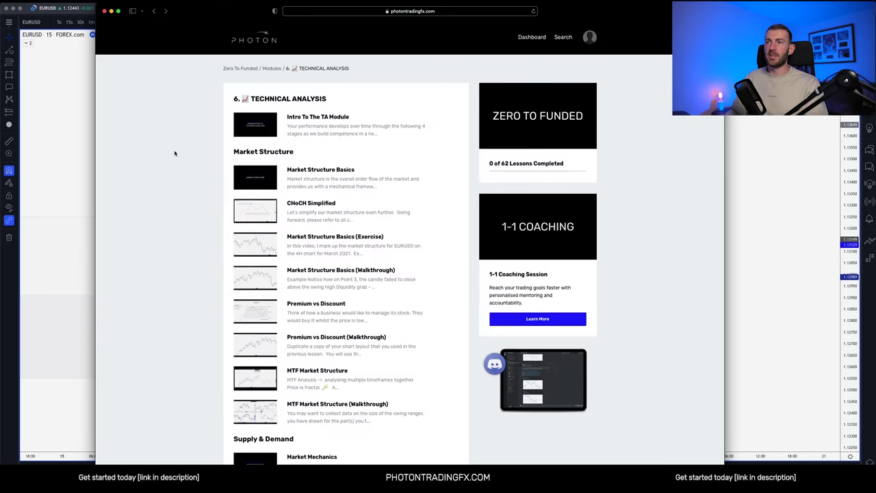
{"action": "scroll", "coordinate": [178, 154], "scroll_direction": "down", "scroll_amount": 5}
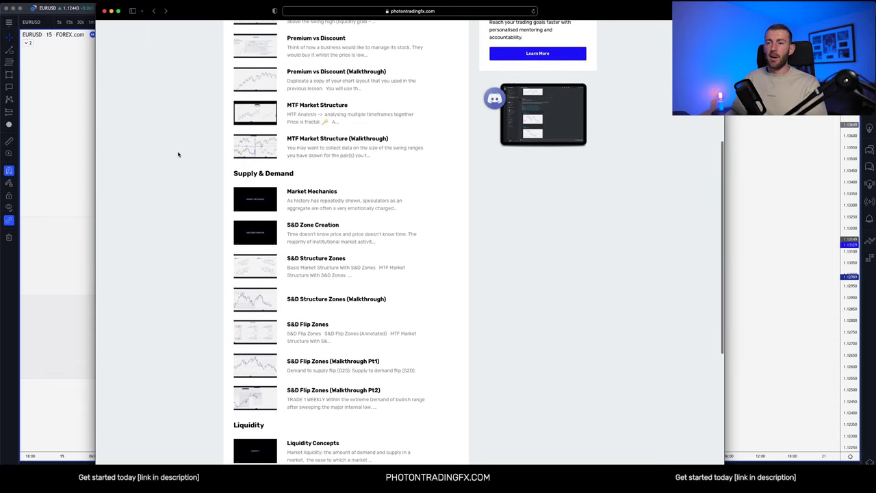
{"action": "scroll", "coordinate": [178, 154], "scroll_direction": "up", "scroll_amount": 5}
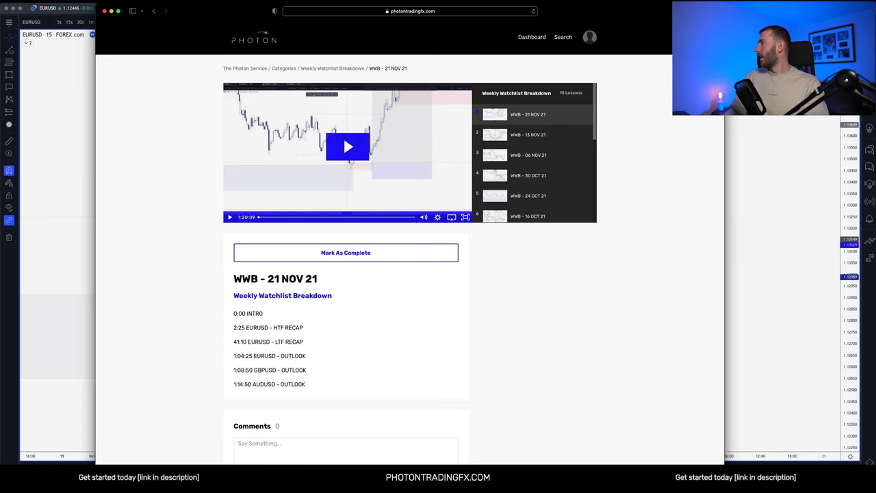
Switch to Discord and review the November 2021 EURUSD chart posts in the photon-analysis channel, then return to the browser's WWB - 21 NOV 21 lesson.
{"action": "key", "text": "super+Tab"}
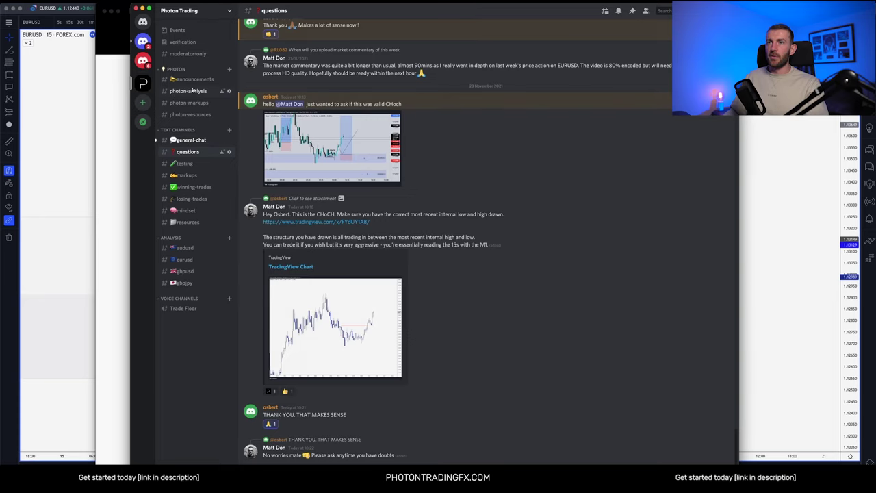
{"action": "key", "text": "alt+shift+Up"}
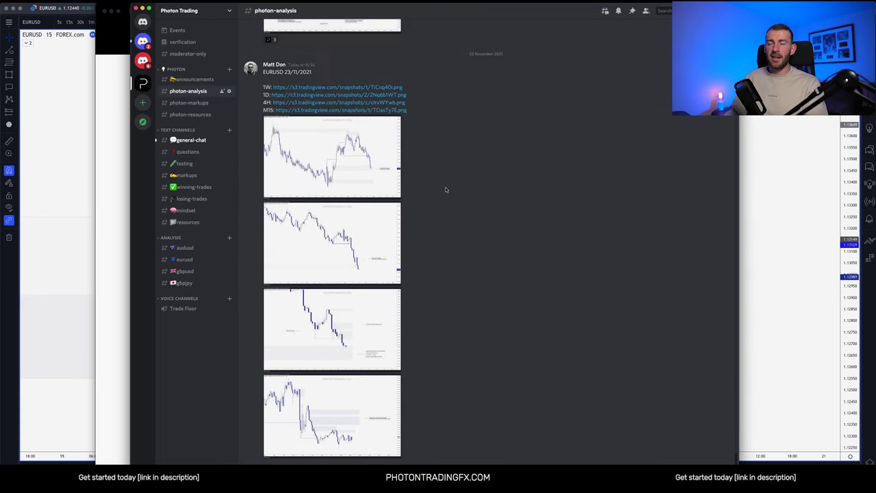
{"action": "scroll", "coordinate": [442, 191], "scroll_direction": "up", "scroll_amount": 15}
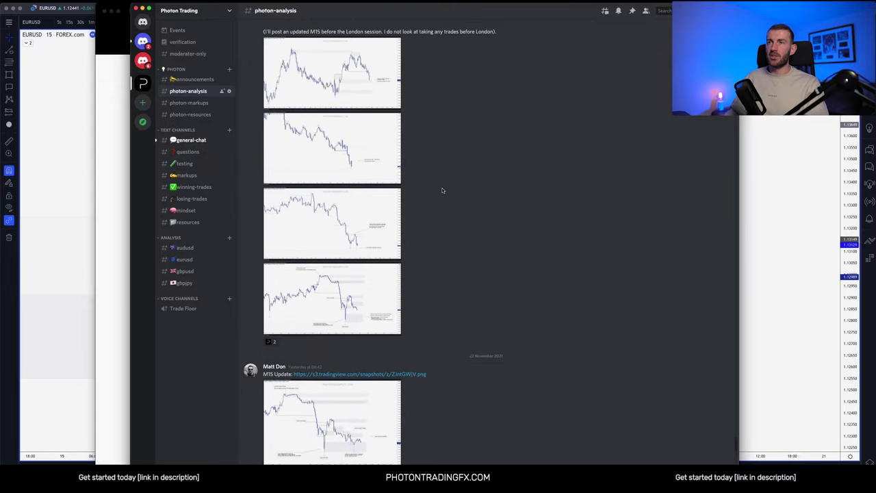
{"action": "scroll", "coordinate": [442, 191], "scroll_direction": "down", "scroll_amount": 5}
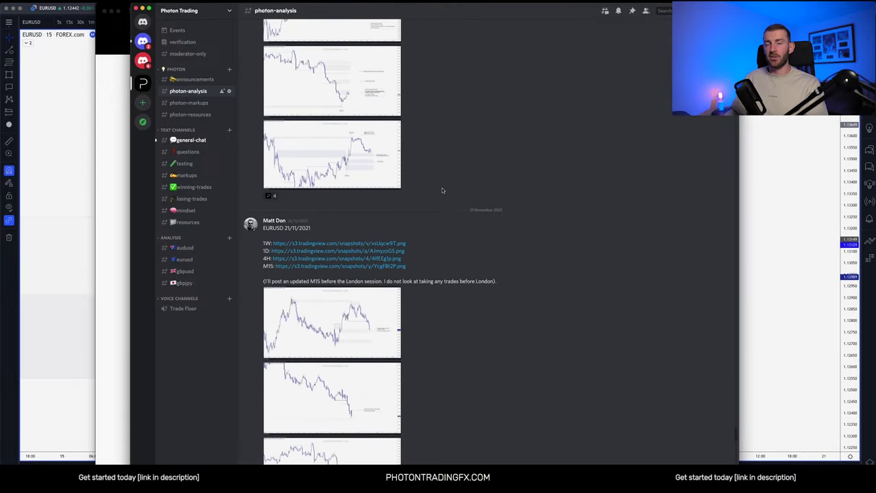
{"action": "scroll", "coordinate": [442, 190], "scroll_direction": "down", "scroll_amount": 2}
{"action": "left_click", "coordinate": [117, 176]}
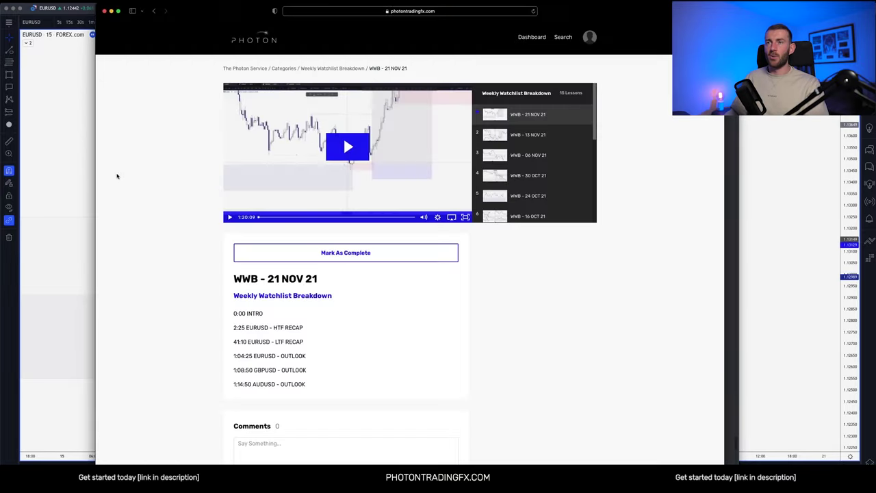